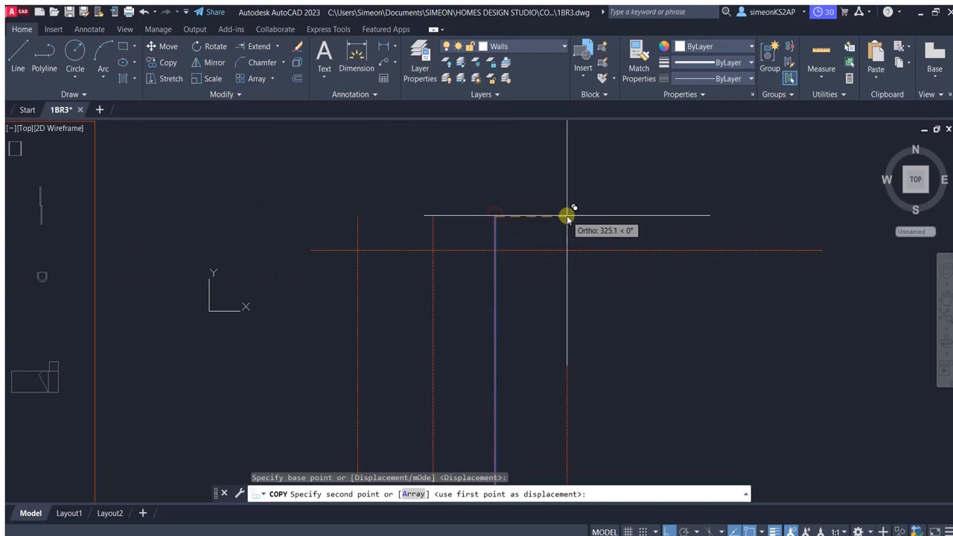
# Step: Place the copy of the vertical grid line 310 units to the right of the original
pyautogui.write('310')
pyautogui.press('Return')
pyautogui.press('Escape')
# Step: Copy the horizontal grid line 230 units downward
pyautogui.scroll(-3, 538, 221)
pyautogui.scroll(1, 570, 293)
pyautogui.click(538, 184)
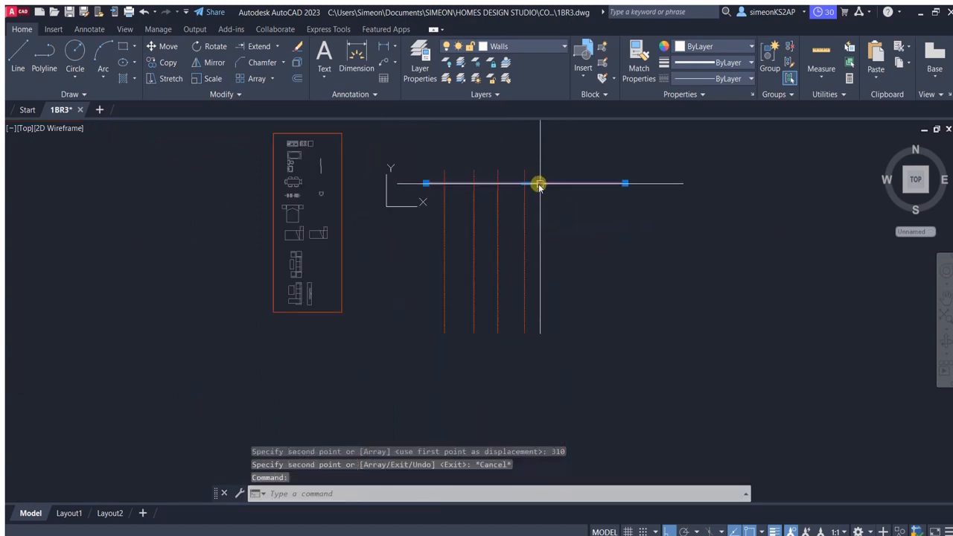
pyautogui.scroll(1, 396, 164)
pyautogui.click(168, 62)
pyautogui.click(443, 194)
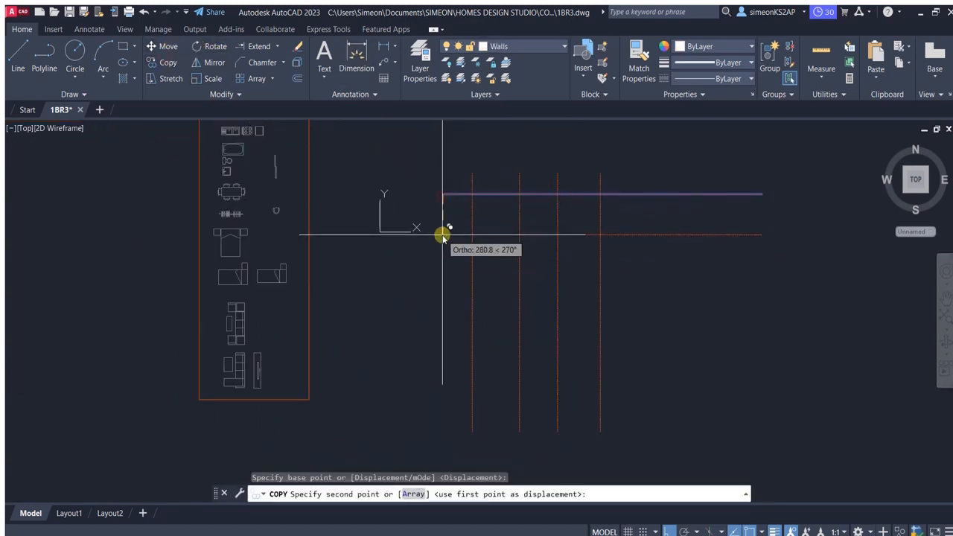
pyautogui.write('230')
pyautogui.press('Return')
pyautogui.press('Escape')
# Step: Copy the second horizontal grid line 120 units downward
pyautogui.click(454, 227)
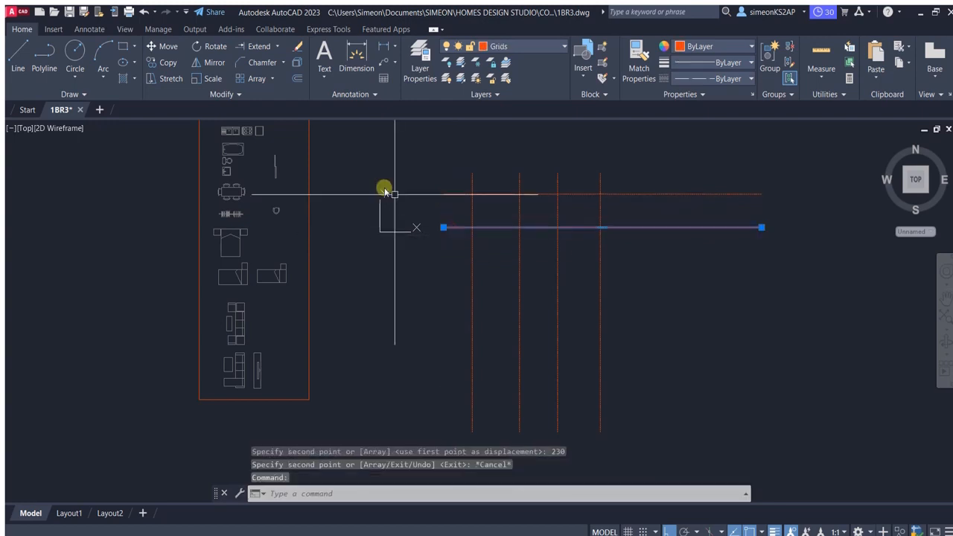
pyautogui.click(168, 62)
pyautogui.click(443, 227)
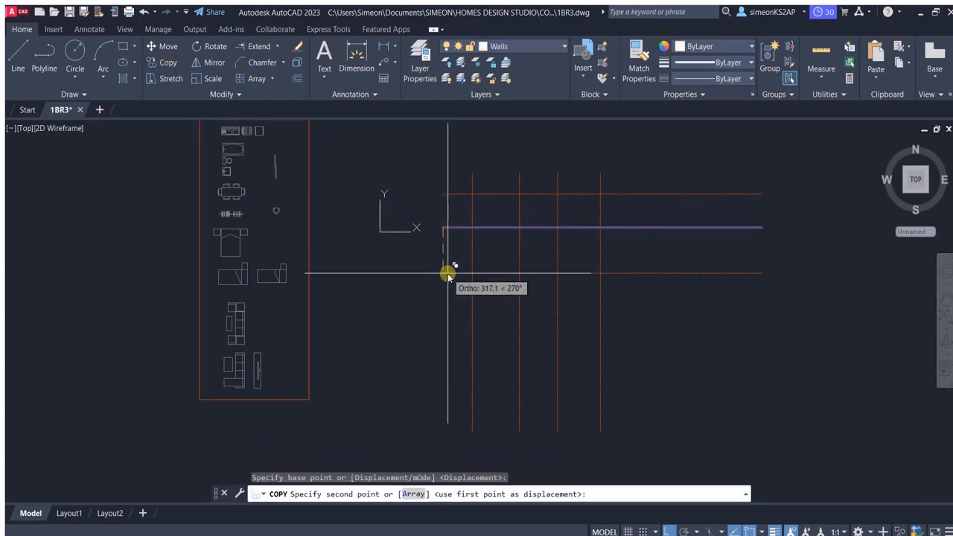
pyautogui.write('120')
pyautogui.press('Return')
pyautogui.press('Escape')
# Step: Copy the third horizontal grid line 130 units downward
pyautogui.click(449, 244)
pyautogui.click(167, 63)
pyautogui.click(443, 244)
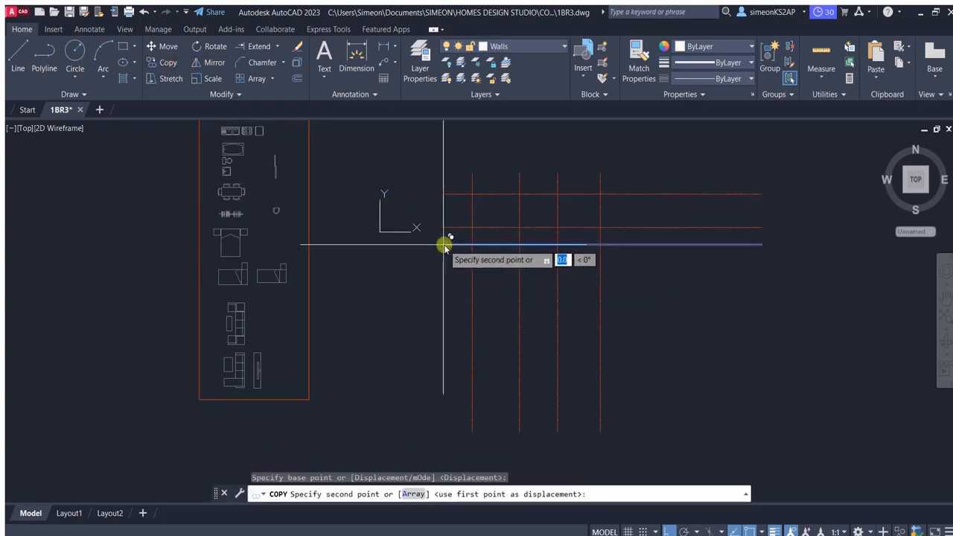
pyautogui.write('130')
pyautogui.press('Return')
pyautogui.press('Escape')
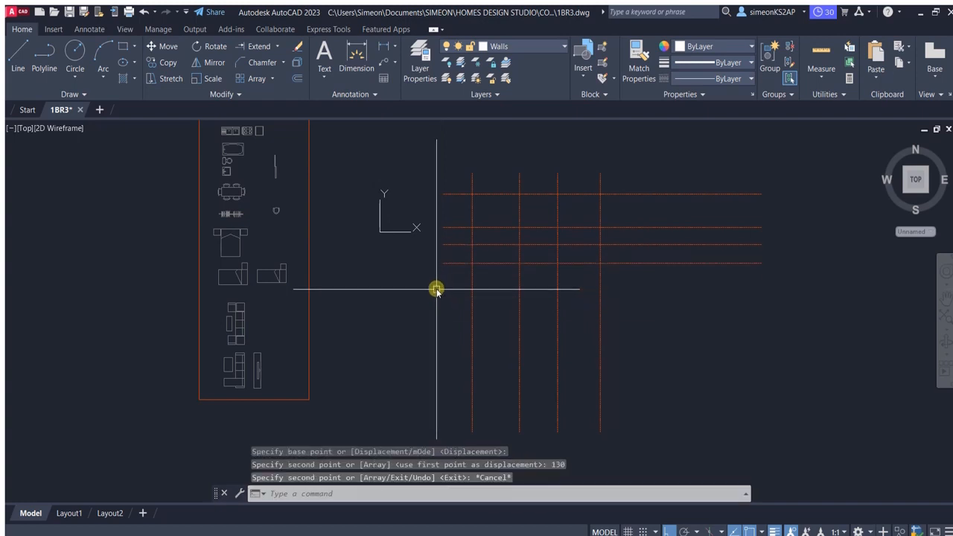
# Step: Copy the fourth horizontal grid line 170 units downward
pyautogui.click(453, 263)
pyautogui.click(167, 63)
pyautogui.click(443, 263)
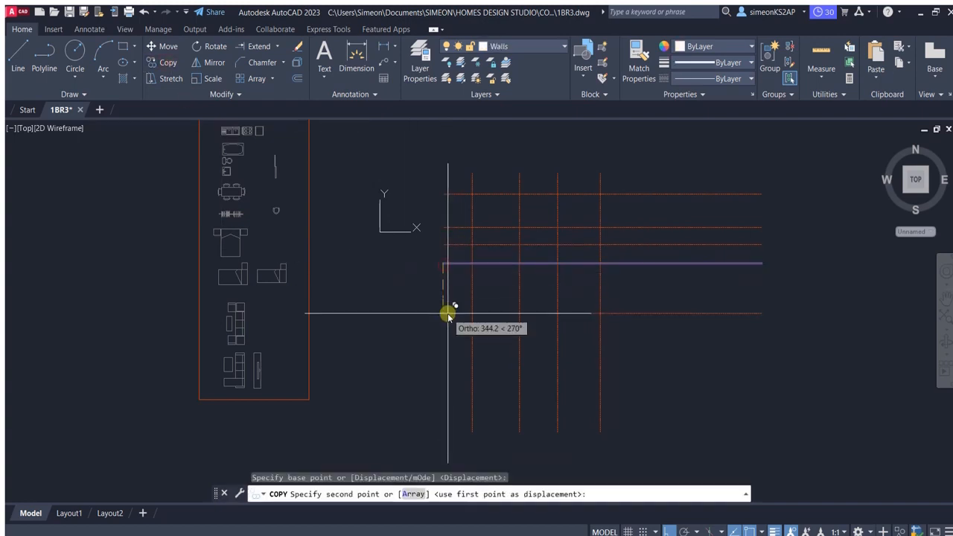
pyautogui.press('Return')
pyautogui.press('Escape')
# Step: Draw the L-shaped outer wall outline as a polyline on the grid intersections, 650 units tall on the right and 480 on the left
pyautogui.scroll(2, 549, 276)
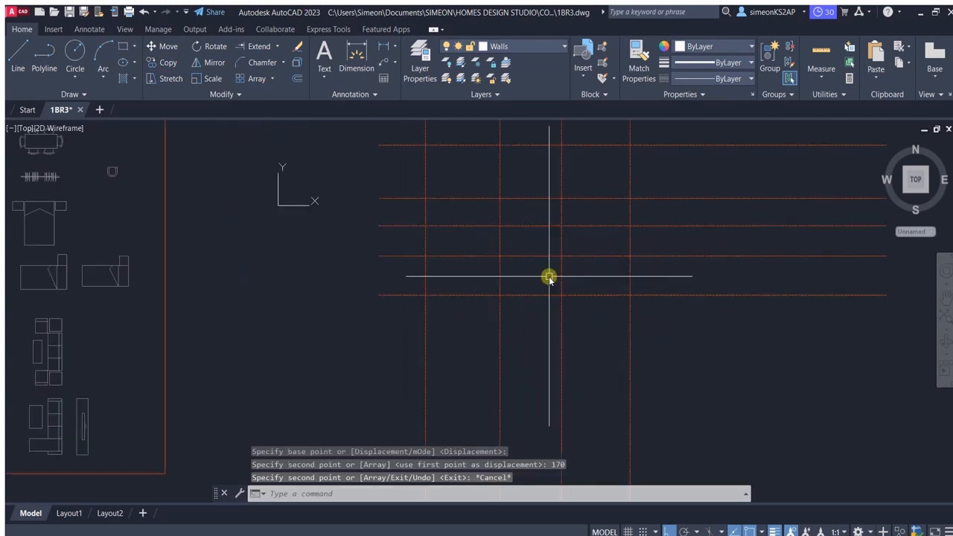
pyautogui.scroll(-2, 549, 276)
pyautogui.moveTo(591, 265); pyautogui.dragTo(489, 281, button='middle')
pyautogui.scroll(2, 377, 201)
pyautogui.click(44, 57)
pyautogui.click(367, 216)
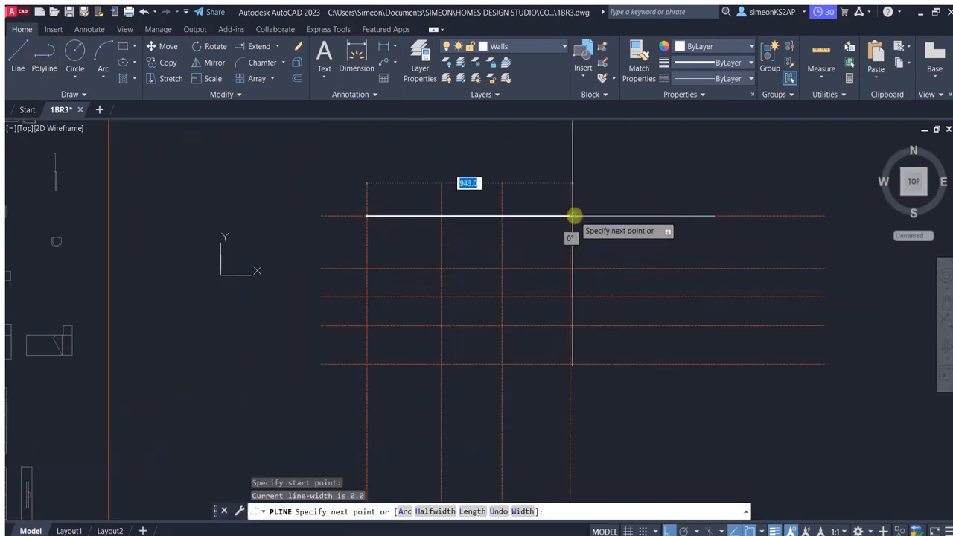
pyautogui.scroll(2, 578, 216)
pyautogui.click(558, 215)
pyautogui.scroll(-2, 572, 447)
pyautogui.moveTo(568, 468); pyautogui.dragTo(570, 302, button='middle')
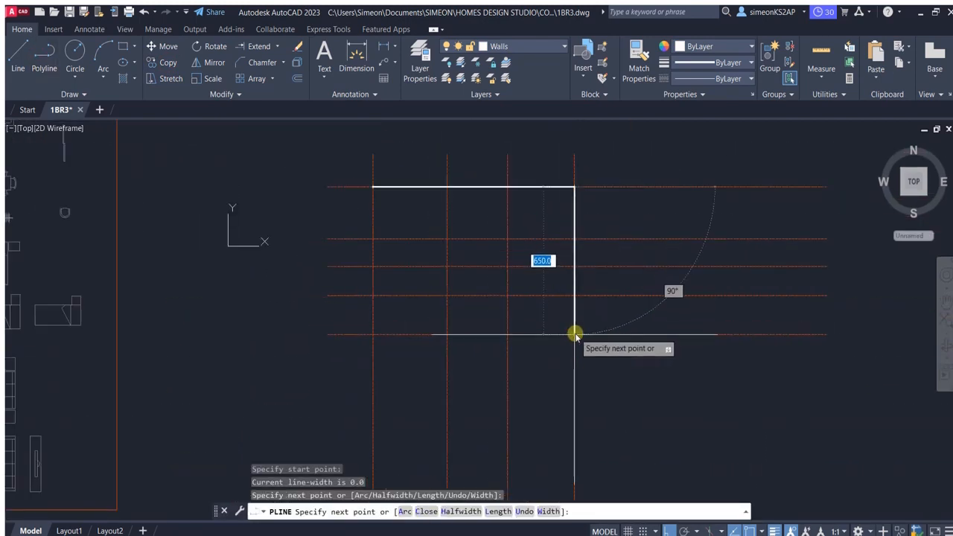
pyautogui.click(574, 334)
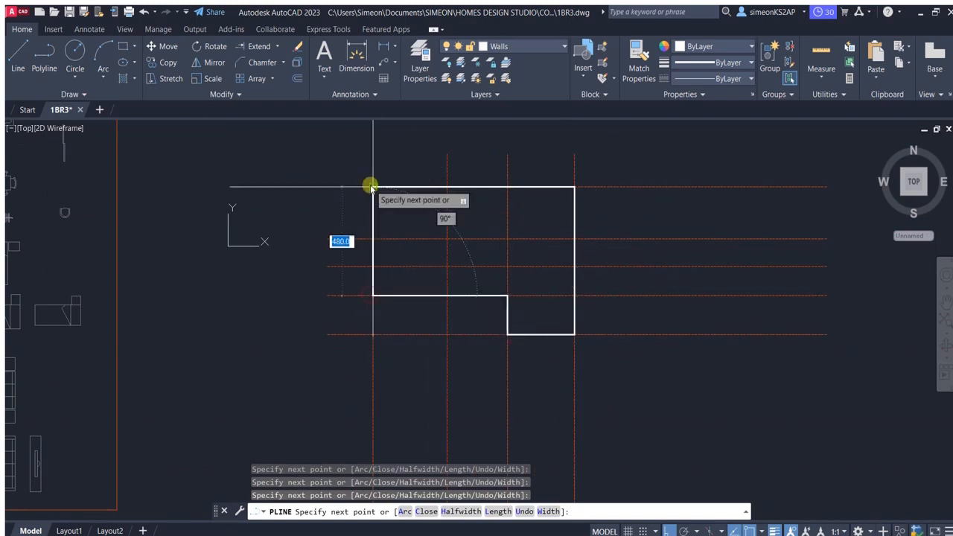
pyautogui.press('Escape')
# Step: Draw a vertical partition polyline along the second vertical grid line, from the top wall to the lower wall
pyautogui.scroll(2, 477, 251)
pyautogui.click(44, 57)
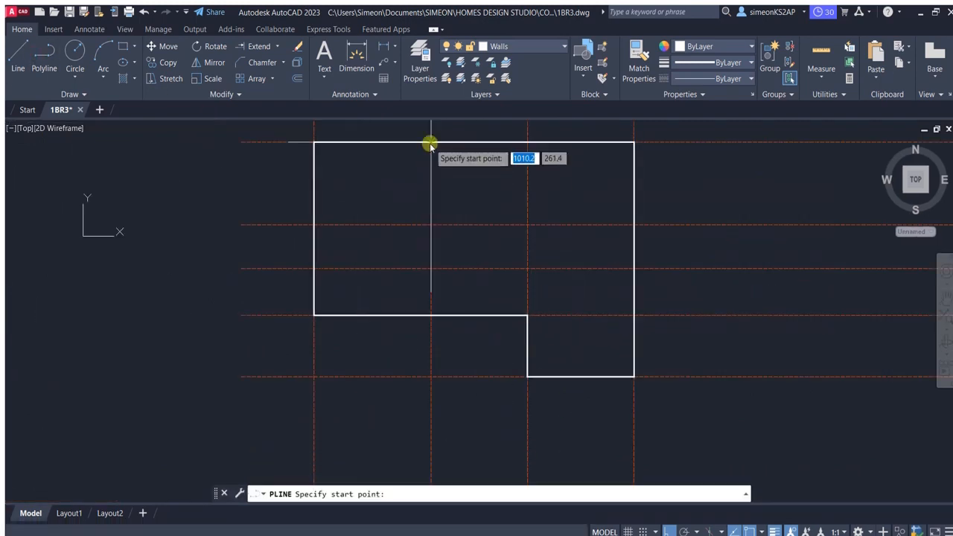
pyautogui.click(431, 142)
pyautogui.press('Escape')
# Step: Draw a polyline along the right and bottom sides of the upper middle room, ending at the long vertical partition
pyautogui.moveTo(484, 268)
pyautogui.mouseDown(button='middle')
pyautogui.moveTo(469, 322)
pyautogui.moveTo(511, 246)
pyautogui.mouseUp(button='middle')
pyautogui.click(44, 59)
pyautogui.click(510, 197)
pyautogui.click(509, 278)
pyautogui.click(415, 279)
pyautogui.press('Escape')
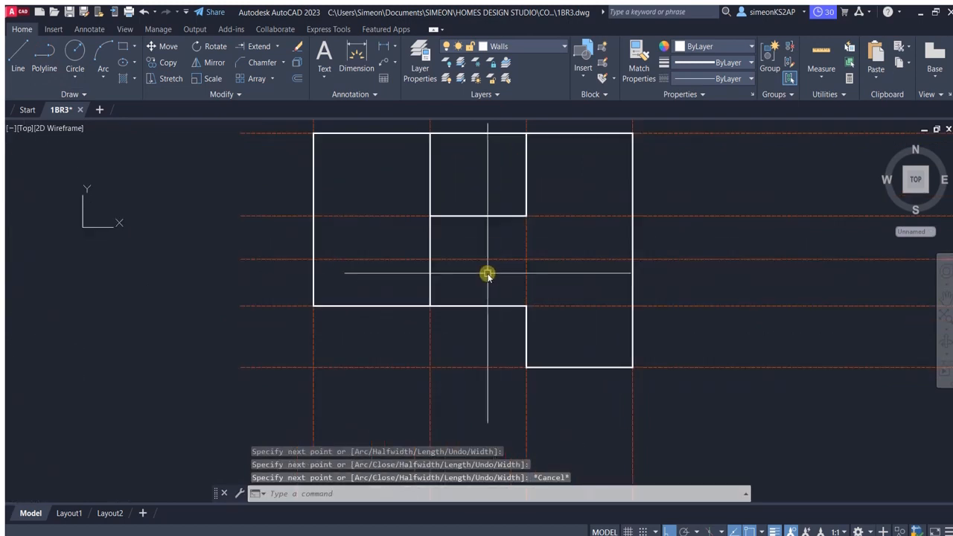
# Step: Draw a polyline from the outline's inner corner up to the fourth-lowest room boundary grid and 280 units left to the long partition
pyautogui.click(44, 59)
pyautogui.click(526, 305)
pyautogui.click(526, 260)
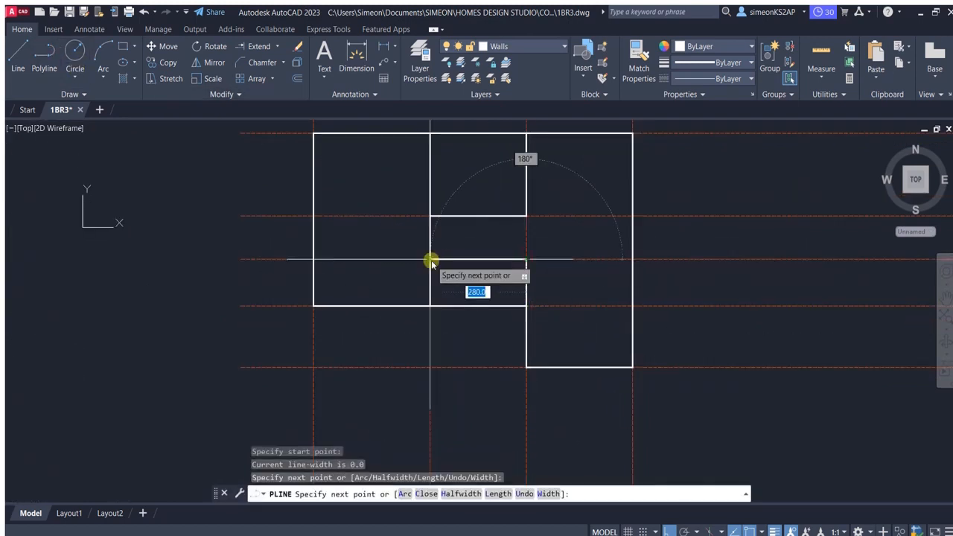
pyautogui.click(430, 260)
pyautogui.press('Escape')
# Step: Draw a short vertical partition dividing the lower middle room, starting 140 units along its bottom wall
pyautogui.scroll(-2, 457, 275)
pyautogui.moveTo(458, 274); pyautogui.dragTo(484, 268, button='middle')
pyautogui.moveTo(578, 280)
pyautogui.mouseDown(button='middle')
pyautogui.moveTo(577, 300)
pyautogui.moveTo(569, 279)
pyautogui.mouseUp(button='middle')
pyautogui.scroll(5, 498, 249)
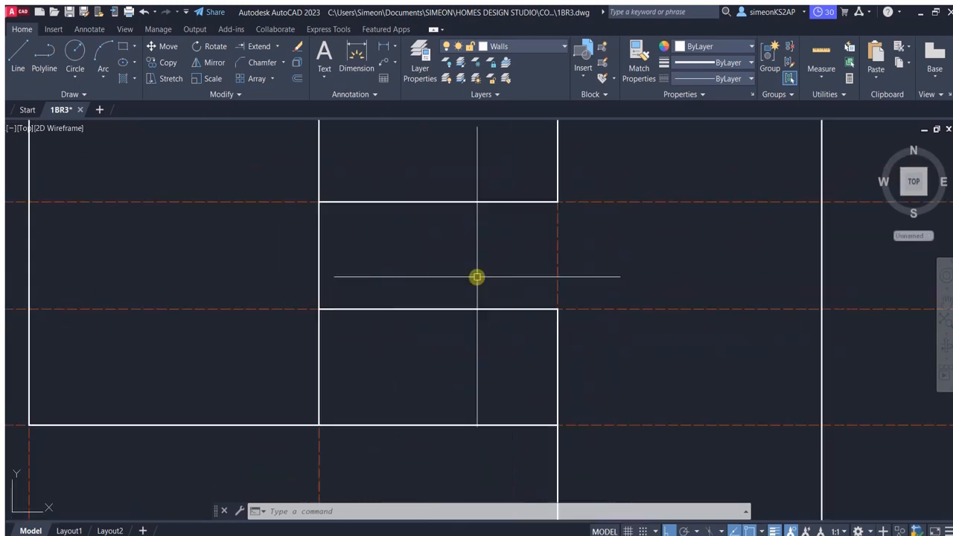
pyautogui.scroll(-2, 480, 264)
pyautogui.click(47, 51)
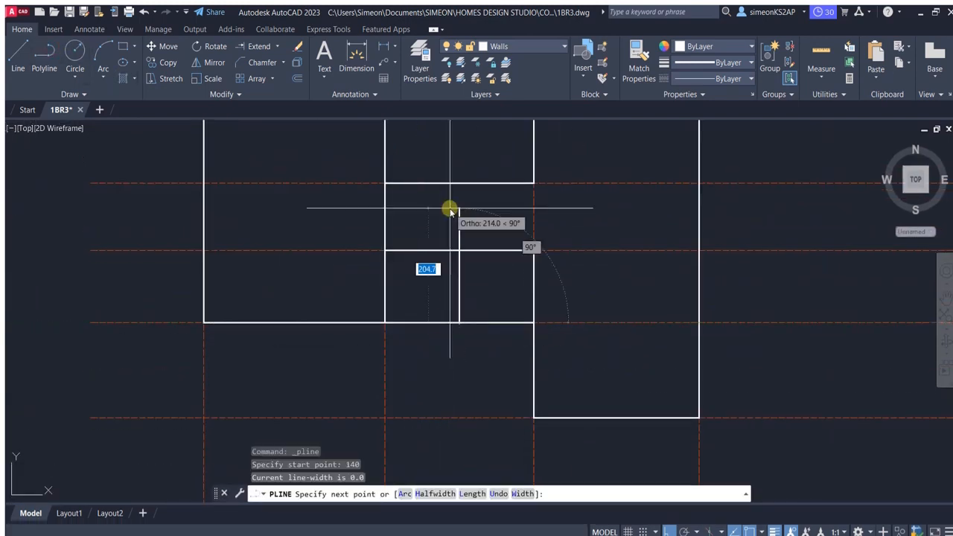
pyautogui.click(459, 249)
pyautogui.press('Escape')
# Step: Offset the outer wall outline by 10 units to both the outside and the inside
pyautogui.scroll(-6, 437, 300)
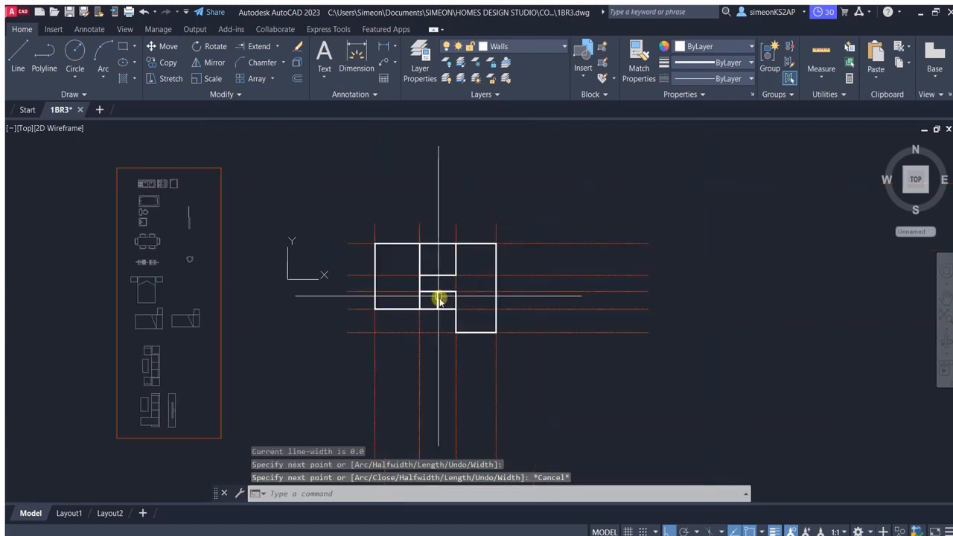
pyautogui.scroll(4, 425, 302)
pyautogui.click(298, 79)
pyautogui.press('Return')
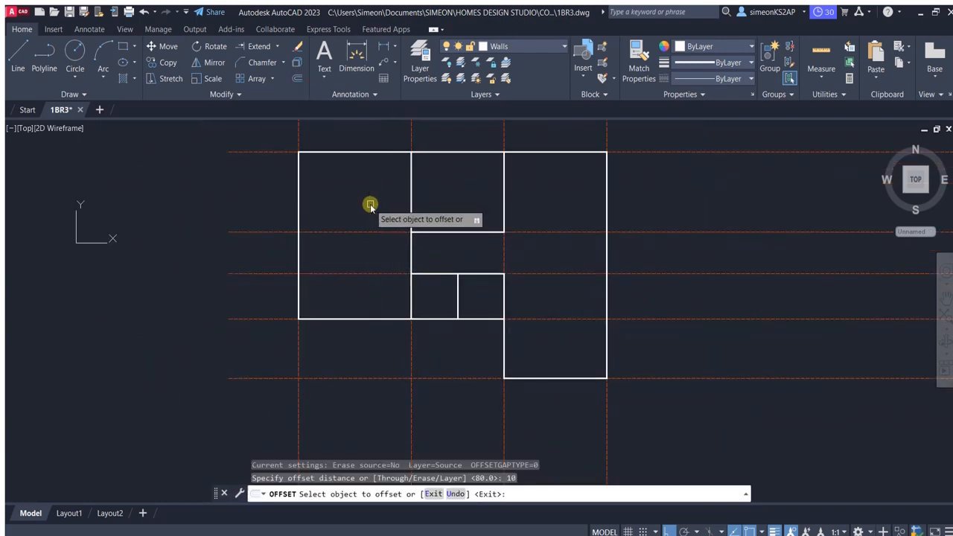
pyautogui.click(356, 151)
pyautogui.click(355, 132)
pyautogui.click(341, 152)
pyautogui.click(345, 180)
pyautogui.press('Return')
# Step: Offset the long vertical partition by 7.5 units on both sides
pyautogui.press('Return')
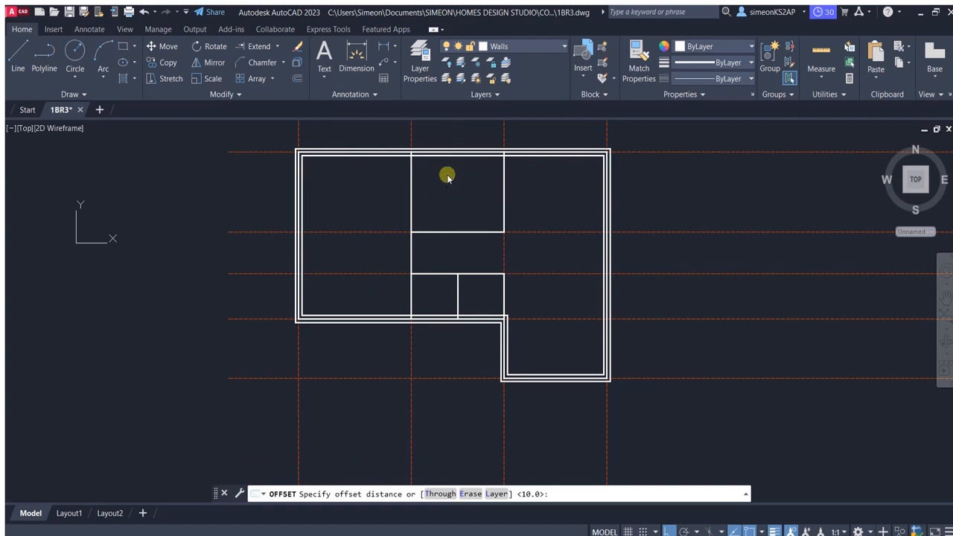
pyautogui.write('7.5')
pyautogui.press('Return')
pyautogui.scroll(2, 429, 183)
pyautogui.click(402, 187)
pyautogui.click(454, 189)
pyautogui.scroll(4, 408, 177)
pyautogui.click(387, 179)
pyautogui.click(372, 195)
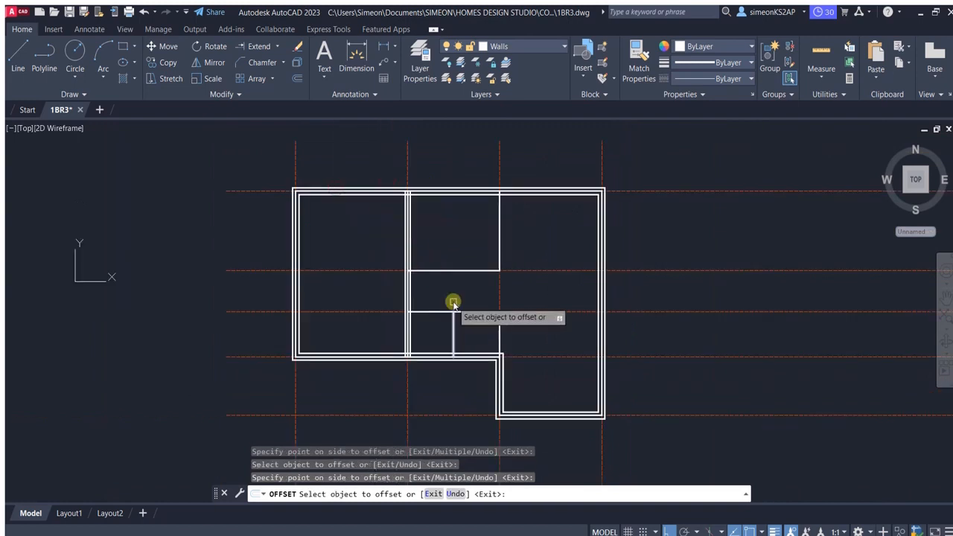
# Step: Offset the upper middle room, lower middle room and short partition wall lines by 7.5 units on both sides
pyautogui.scroll(4, 447, 262)
pyautogui.click(446, 283)
pyautogui.click(446, 308)
pyautogui.scroll(-4, 529, 212)
pyautogui.scroll(4, 527, 278)
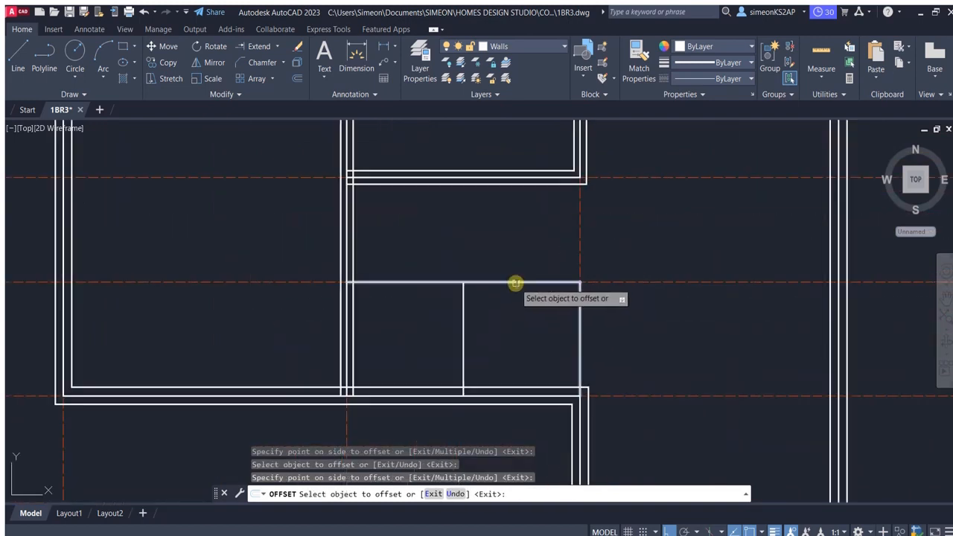
pyautogui.click(515, 284)
pyautogui.click(519, 251)
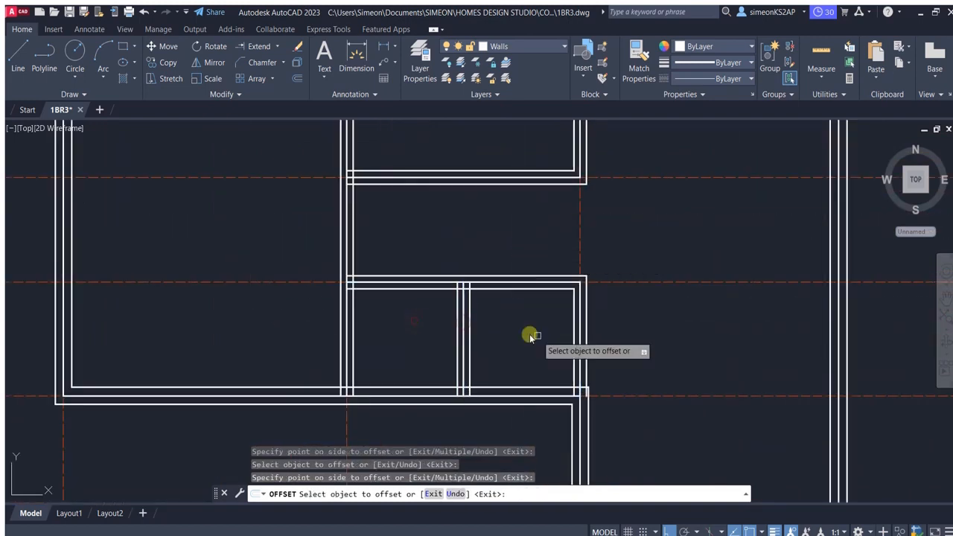
pyautogui.scroll(-4, 530, 298)
pyautogui.scroll(4, 482, 258)
pyautogui.press('Escape')
# Step: Delete the original centre polylines of the outer wall and all the partitions
pyautogui.click(440, 251)
pyautogui.scroll(-4, 477, 239)
pyautogui.scroll(4, 411, 132)
pyautogui.click(405, 156)
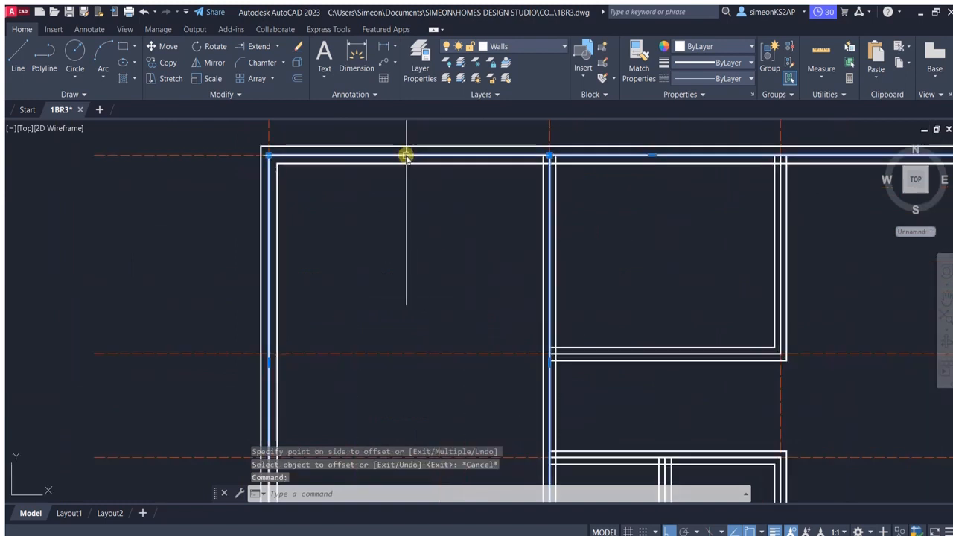
pyautogui.scroll(-3, 406, 156)
pyautogui.scroll(4, 482, 217)
pyautogui.click(472, 290)
pyautogui.scroll(-2, 474, 289)
pyautogui.scroll(2, 491, 202)
pyautogui.click(521, 264)
pyautogui.scroll(-2, 566, 270)
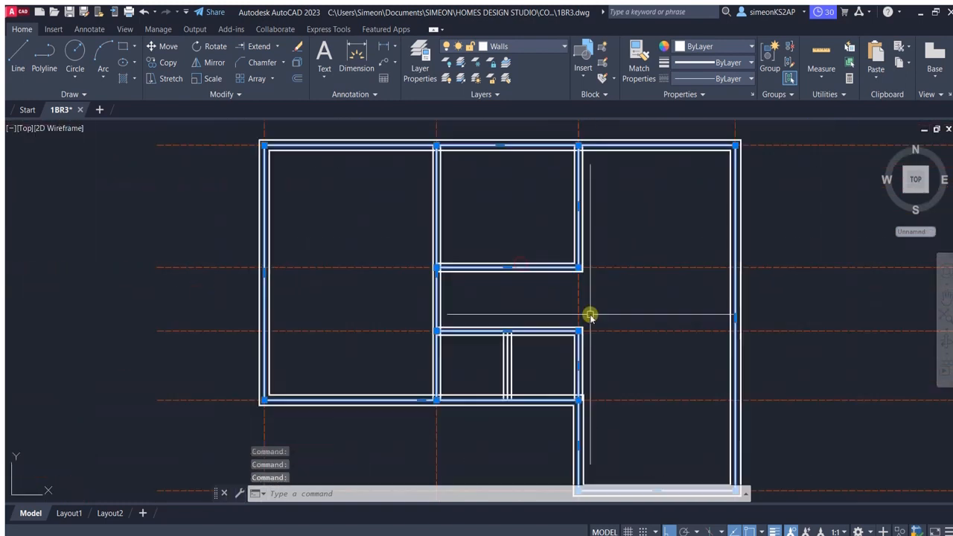
pyautogui.scroll(4, 502, 295)
pyautogui.scroll(-3, 475, 262)
pyautogui.press('Delete')
# Step: Turn off the grid line layer by picking one of the grid lines
pyautogui.scroll(-2, 468, 219)
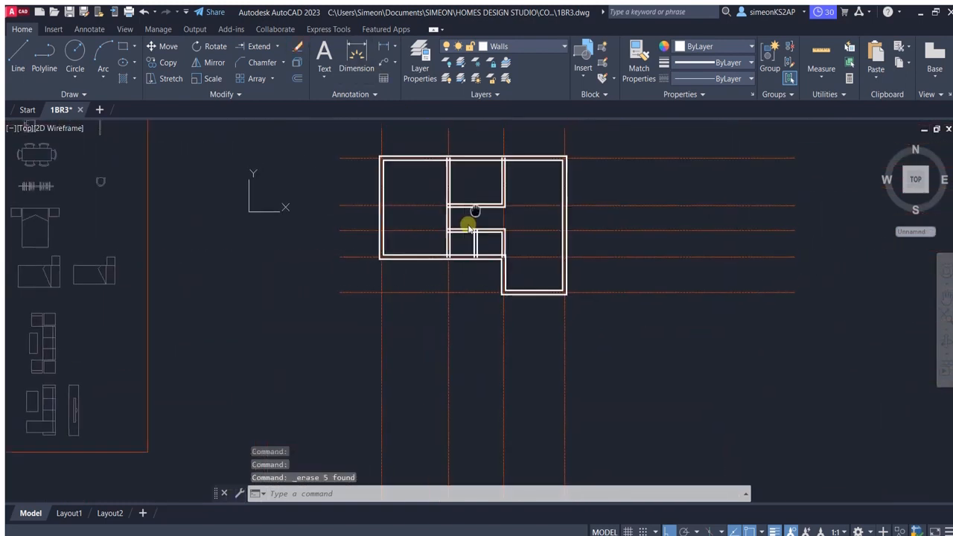
pyautogui.scroll(4, 468, 219)
pyautogui.click(446, 63)
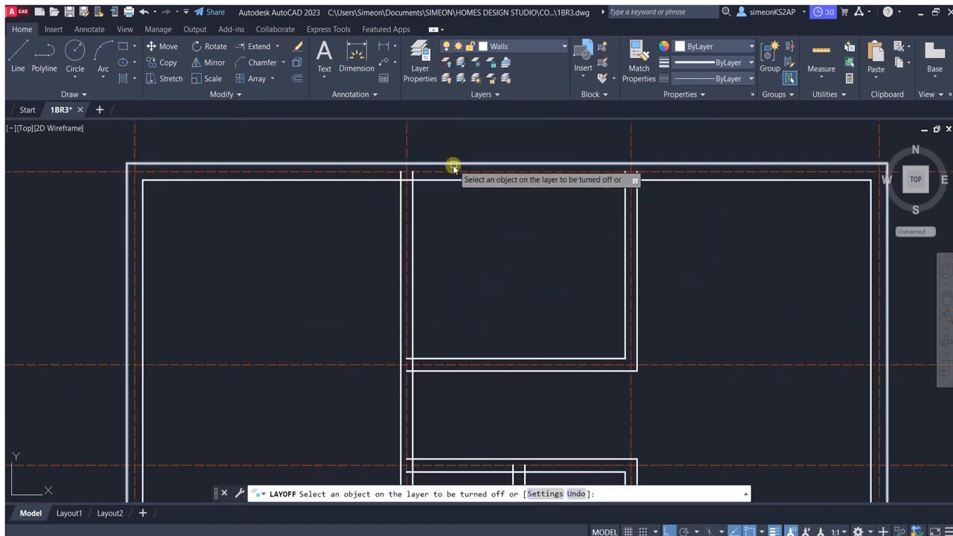
pyautogui.click(453, 171)
# Step: Trim the partition line ends that run into the top exterior wall
pyautogui.scroll(-4, 438, 211)
pyautogui.scroll(6, 430, 187)
pyautogui.click(266, 65)
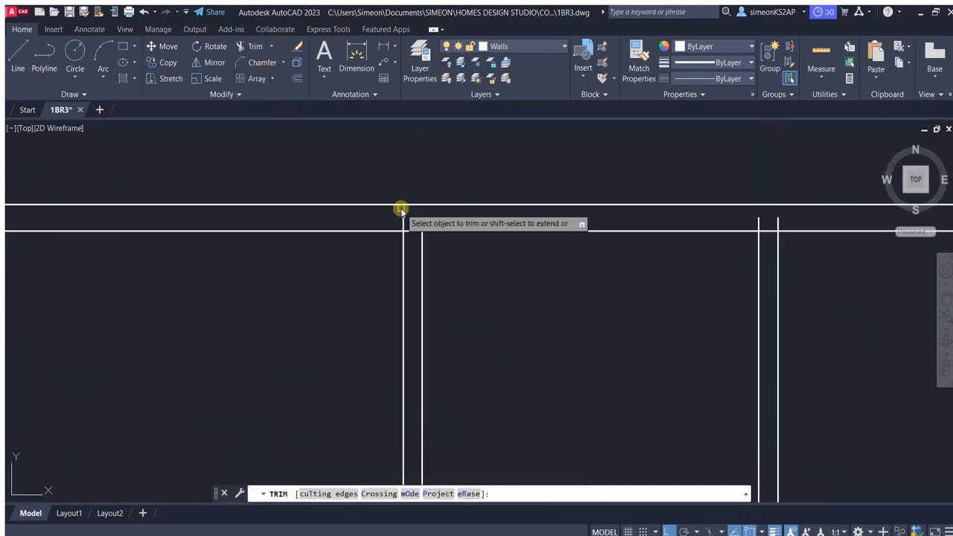
pyautogui.scroll(4, 402, 210)
pyautogui.moveTo(469, 235); pyautogui.dragTo(385, 234)
pyautogui.scroll(-7, 463, 270)
pyautogui.scroll(7, 463, 392)
pyautogui.scroll(-3, 432, 327)
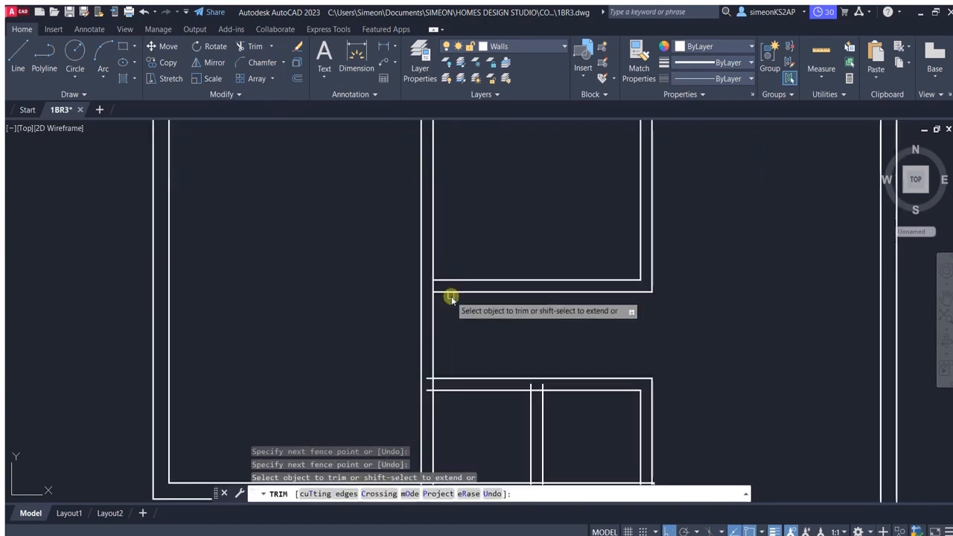
# Step: Trim the overlapping lines where the lower middle room's top wall meets the long vertical partition
pyautogui.scroll(3, 439, 290)
pyautogui.scroll(-3, 442, 334)
pyautogui.scroll(4, 445, 244)
pyautogui.moveTo(447, 245); pyautogui.dragTo(438, 272, button='middle')
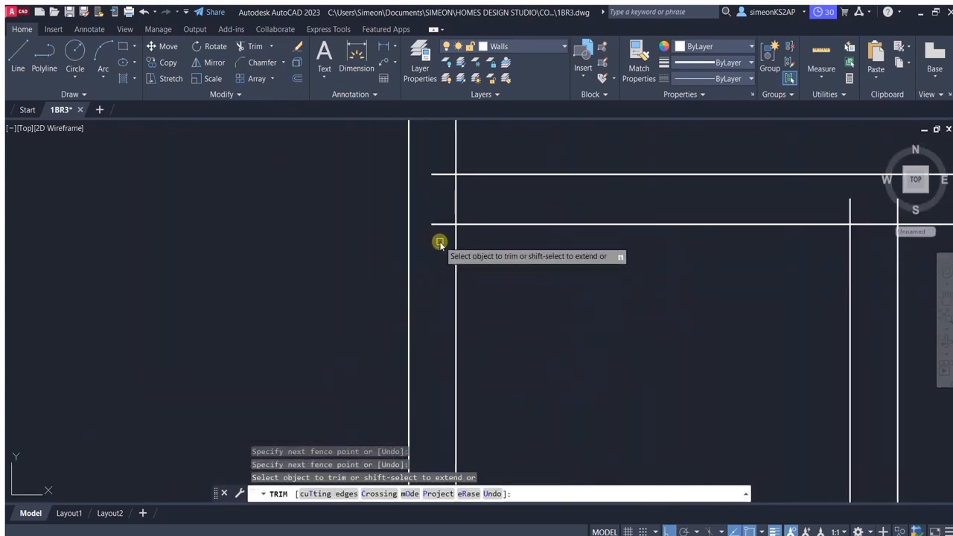
pyautogui.moveTo(440, 243); pyautogui.dragTo(444, 161)
pyautogui.click(457, 205)
# Step: Trim the overlapping lines where the short partition meets the lower middle room's top wall
pyautogui.scroll(-4, 483, 201)
pyautogui.moveTo(512, 214); pyautogui.dragTo(404, 240, button='middle')
pyautogui.scroll(4, 428, 229)
pyautogui.moveTo(593, 244); pyautogui.dragTo(492, 239)
pyautogui.scroll(-4, 542, 298)
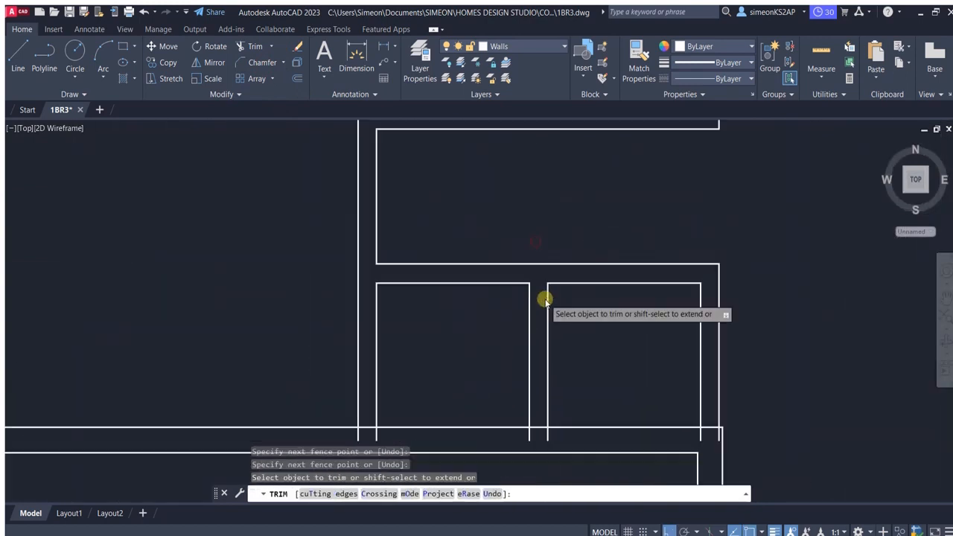
# Step: Trim the lower ends of the short and long partitions that run into the bottom exterior wall
pyautogui.moveTo(558, 446); pyautogui.dragTo(541, 302, button='middle')
pyautogui.scroll(4, 540, 302)
pyautogui.moveTo(537, 274); pyautogui.dragTo(448, 271)
pyautogui.scroll(-4, 451, 287)
pyautogui.scroll(6, 296, 292)
pyautogui.moveTo(373, 256); pyautogui.dragTo(237, 249)
pyautogui.scroll(-4, 339, 296)
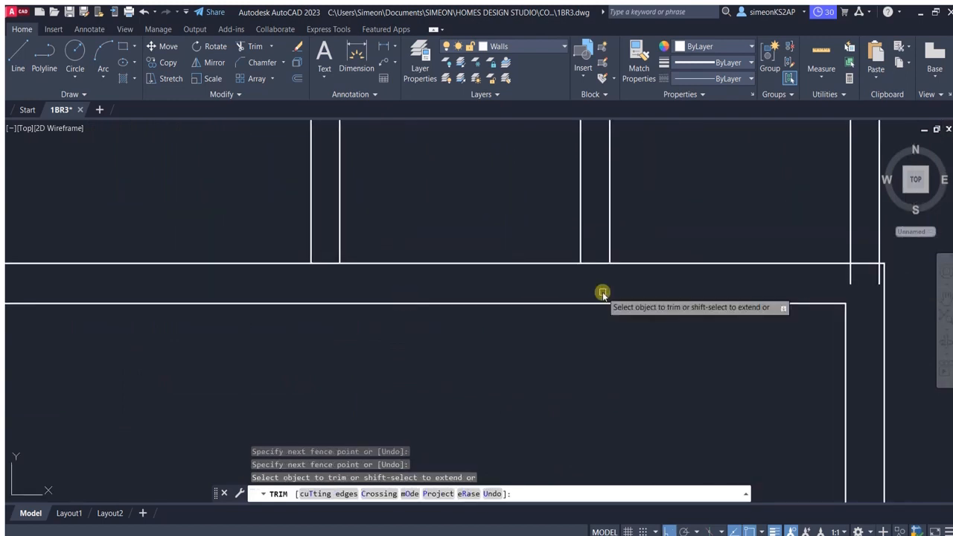
# Step: Trim the lower end of the lower middle room's right wall where it runs into the exterior wall
pyautogui.scroll(2, 589, 305)
pyautogui.moveTo(886, 269); pyautogui.dragTo(571, 304, button='middle')
pyautogui.scroll(4, 550, 321)
pyautogui.moveTo(497, 323); pyautogui.dragTo(419, 290)
pyautogui.scroll(-10, 462, 306)
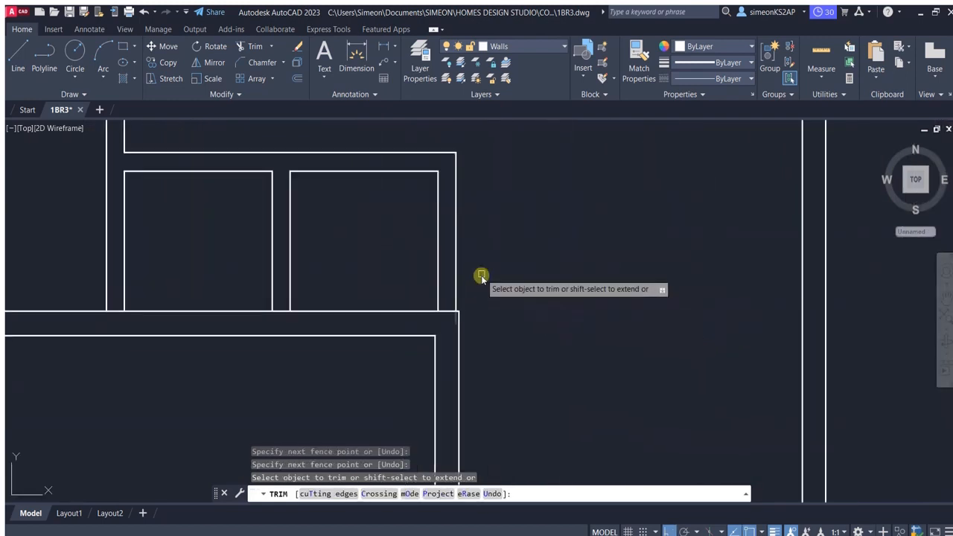
# Step: Stretch the outer line of the lower middle room's right wall sideways to align with the exterior wall line below
pyautogui.scroll(4, 454, 264)
pyautogui.press('Escape')
pyautogui.click(436, 260)
pyautogui.scroll(2, 462, 318)
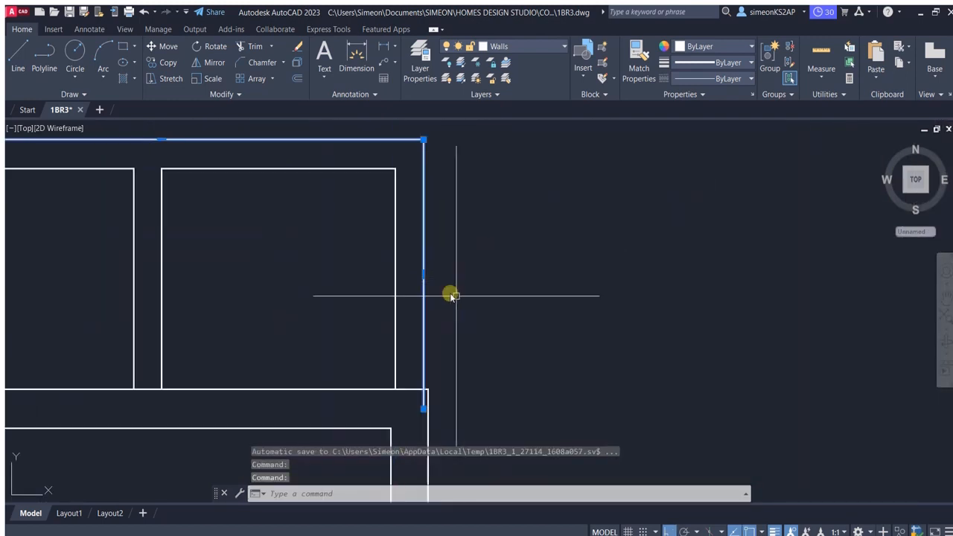
pyautogui.click(435, 320)
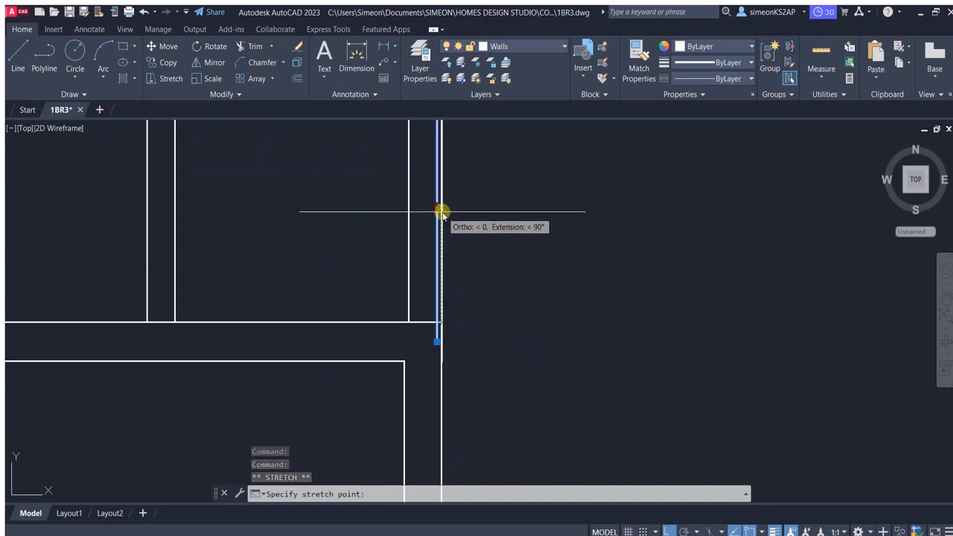
pyautogui.scroll(-4, 442, 214)
pyautogui.scroll(4, 426, 270)
pyautogui.press('Escape')
pyautogui.scroll(5, 426, 238)
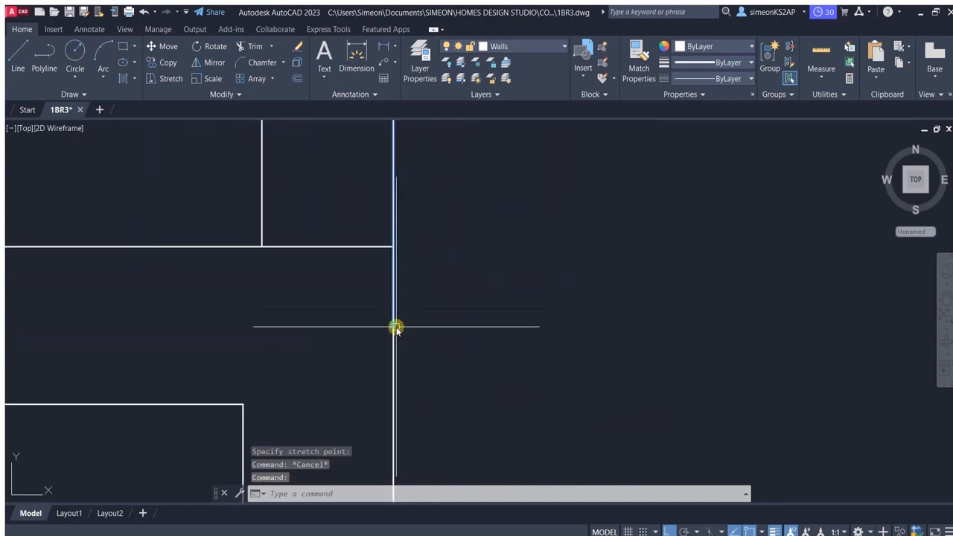
# Step: Trim the lower middle room's bottom wall line where it runs past the corner into the right wall
pyautogui.click(395, 247)
pyautogui.scroll(-5, 491, 326)
pyautogui.click(254, 46)
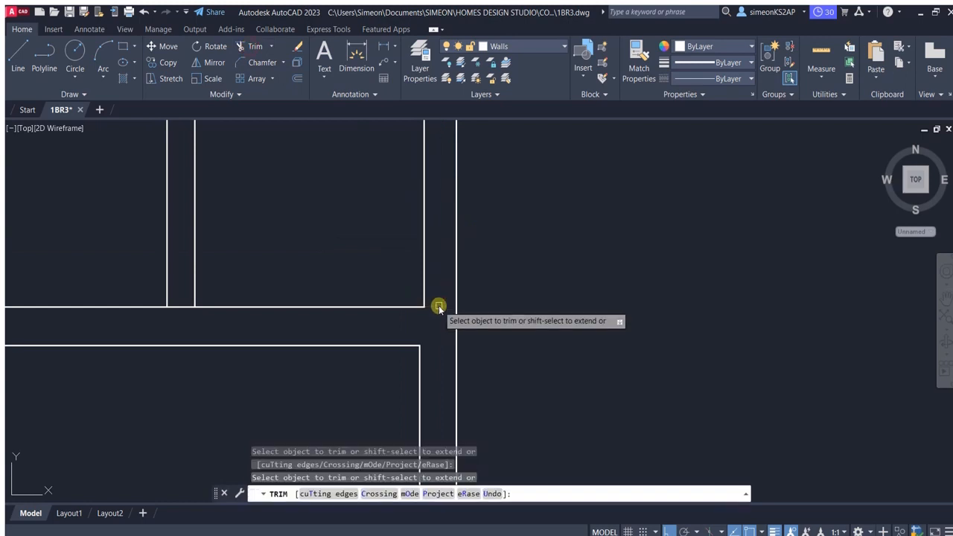
pyautogui.scroll(-3, 398, 310)
pyautogui.scroll(3, 360, 358)
pyautogui.scroll(-5, 422, 314)
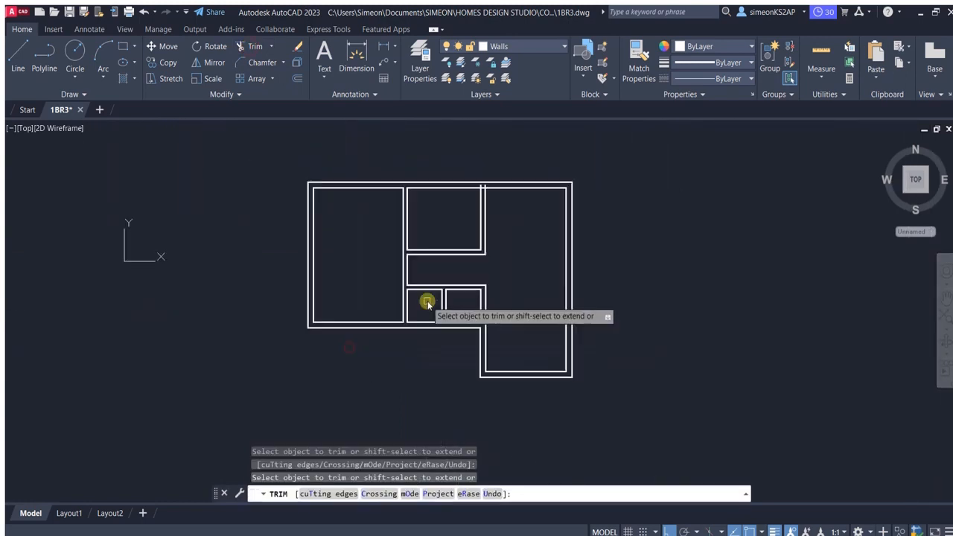
# Step: Trim the upper end of the upper middle room's right wall where it runs into the top exterior wall
pyautogui.scroll(10, 486, 188)
pyautogui.click(485, 222)
pyautogui.click(369, 221)
pyautogui.scroll(-10, 589, 240)
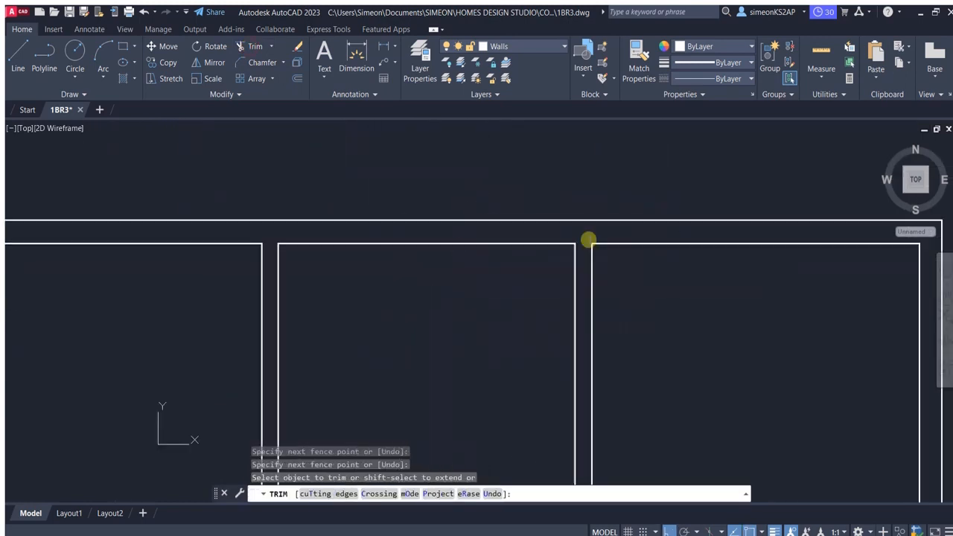
pyautogui.press('Escape')
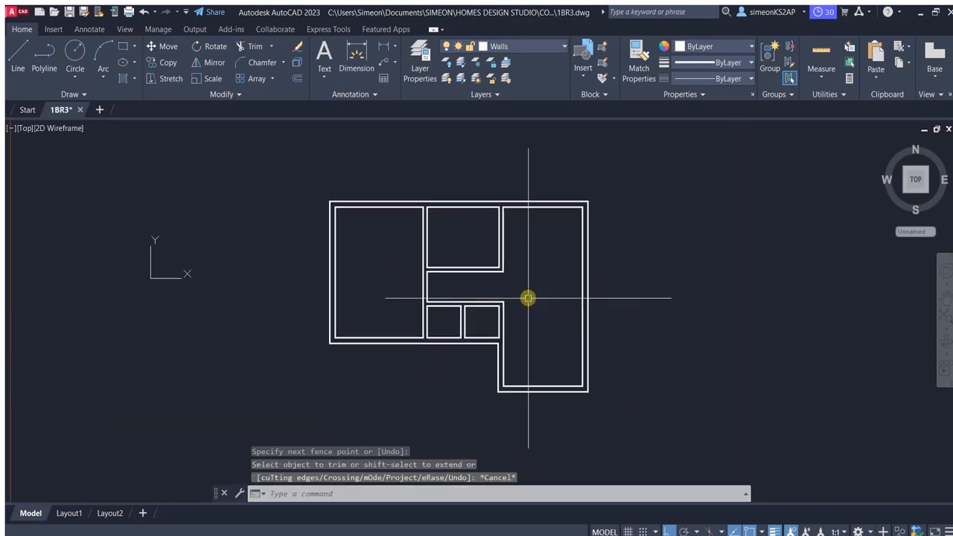
# Step: Draw a door jamb line across the right small room's top wall, 10 from the corner, and trim the part beyond the wall
pyautogui.scroll(2, 413, 238)
pyautogui.click(43, 56)
pyautogui.scroll(2, 570, 287)
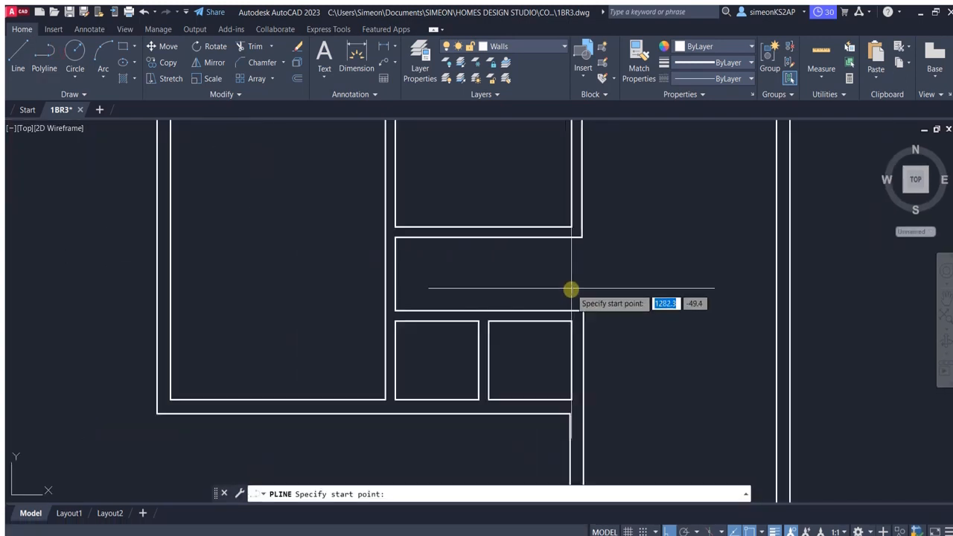
pyautogui.scroll(2, 493, 294)
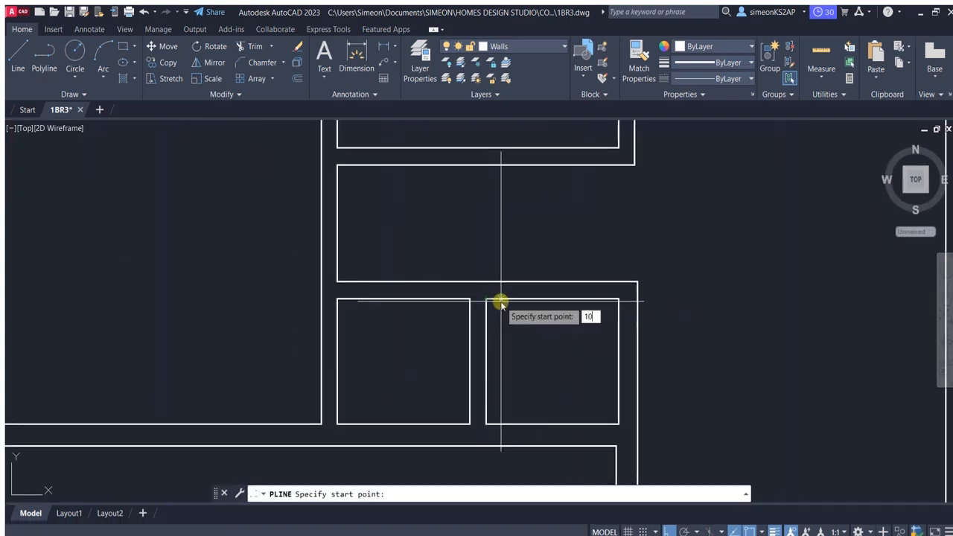
pyautogui.click(498, 242)
pyautogui.press('Escape')
pyautogui.click(256, 46)
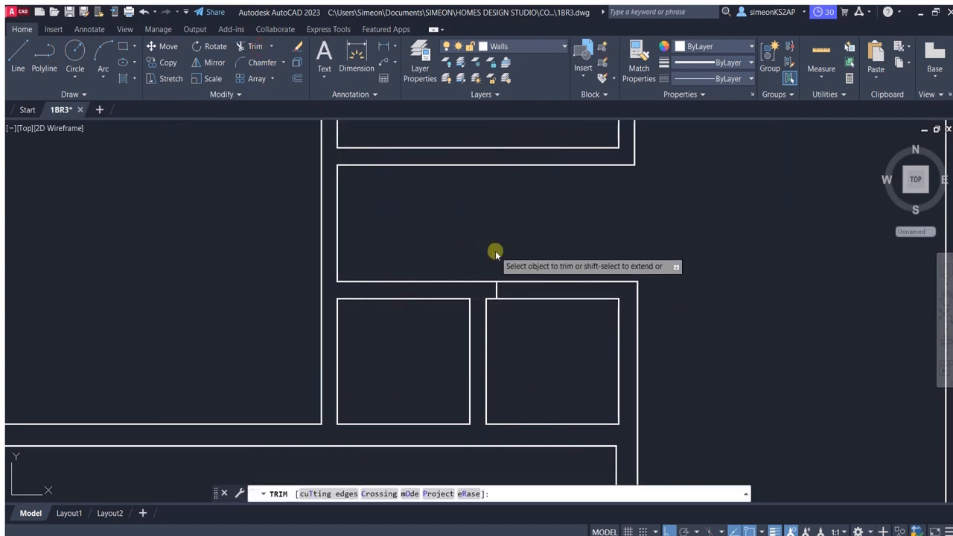
pyautogui.click(496, 254)
pyautogui.moveTo(494, 253); pyautogui.dragTo(493, 240, button='middle')
pyautogui.press('Escape')
# Step: Offset the jamb line 75 to the right to mark the other side of the right small room's door
pyautogui.click(295, 79)
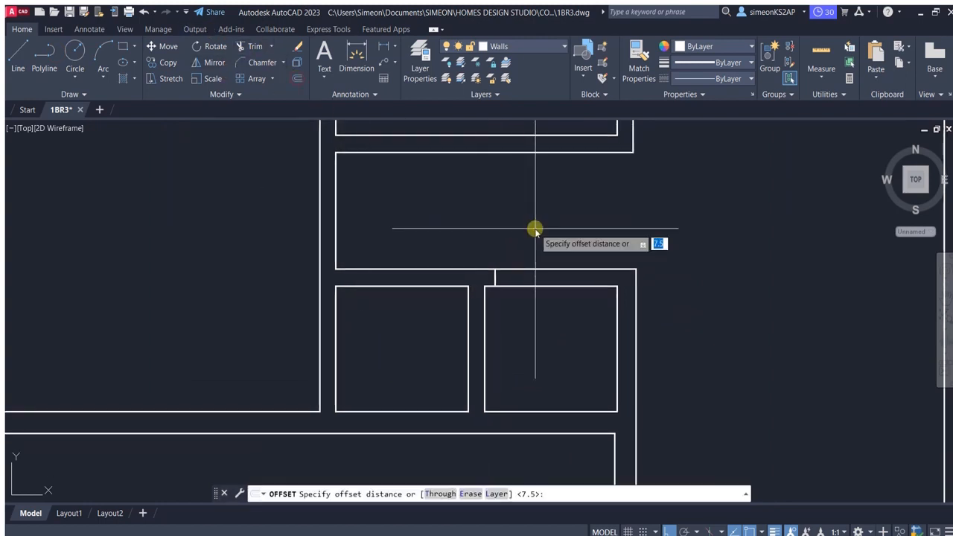
pyautogui.write('75')
pyautogui.press('Return')
pyautogui.scroll(2, 489, 273)
pyautogui.click(549, 271)
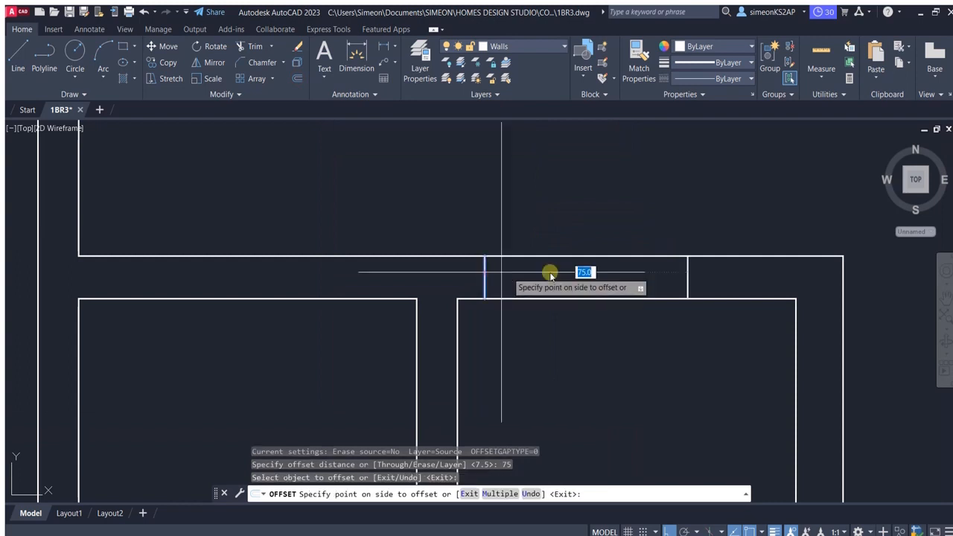
pyautogui.scroll(-5, 582, 335)
pyautogui.scroll(5, 663, 336)
pyautogui.click(536, 320)
pyautogui.press('Escape')
# Step: Try to copy the first jamb line alone to the left small room's top wall
pyautogui.moveTo(498, 244); pyautogui.dragTo(603, 306, button='middle')
pyautogui.scroll(2, 329, 276)
pyautogui.scroll(-2, 641, 305)
pyautogui.click(617, 281)
pyautogui.scroll(2, 618, 296)
pyautogui.scroll(-2, 602, 306)
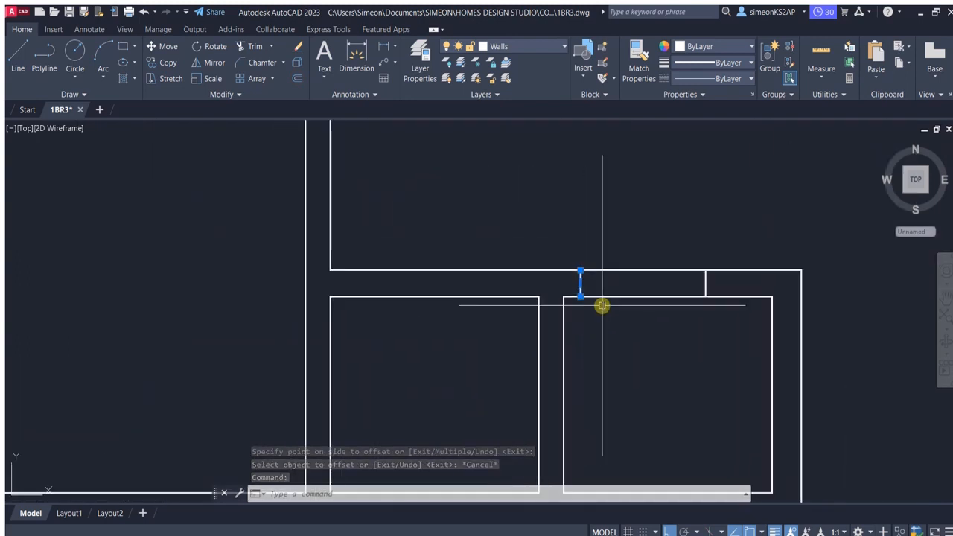
pyautogui.scroll(-2, 594, 308)
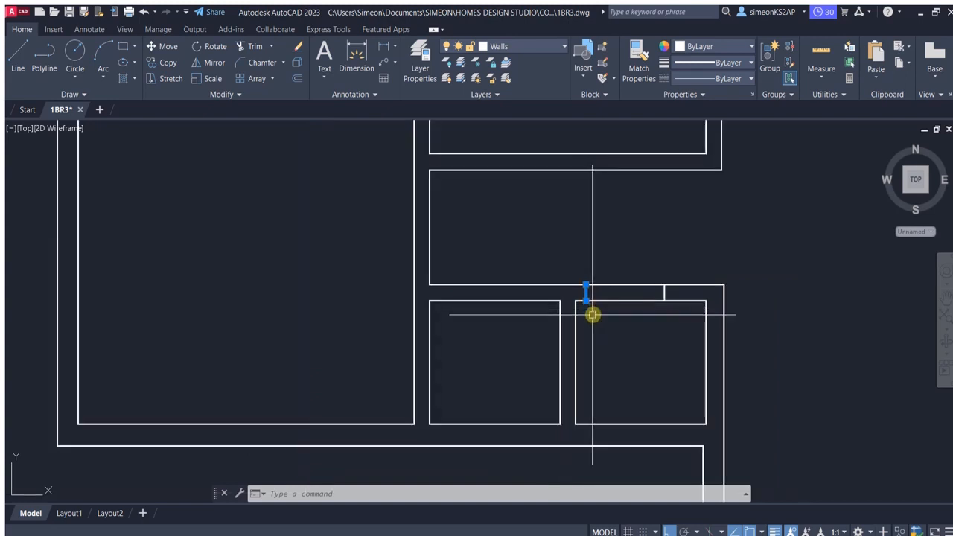
pyautogui.scroll(2, 585, 313)
pyautogui.scroll(-2, 578, 310)
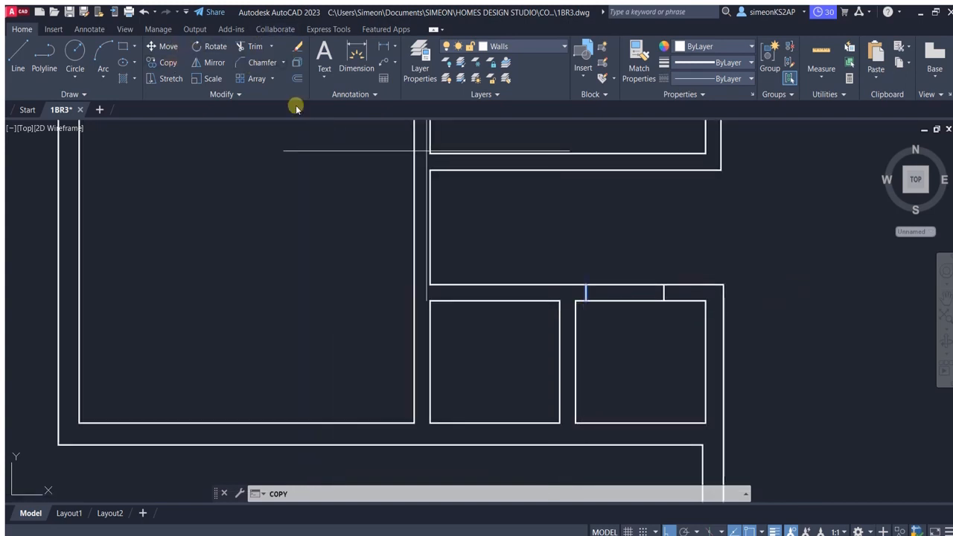
pyautogui.scroll(2, 603, 292)
pyautogui.click(559, 308)
pyautogui.click(327, 308)
pyautogui.scroll(-4, 403, 323)
pyautogui.moveTo(490, 345); pyautogui.dragTo(507, 309, button='middle')
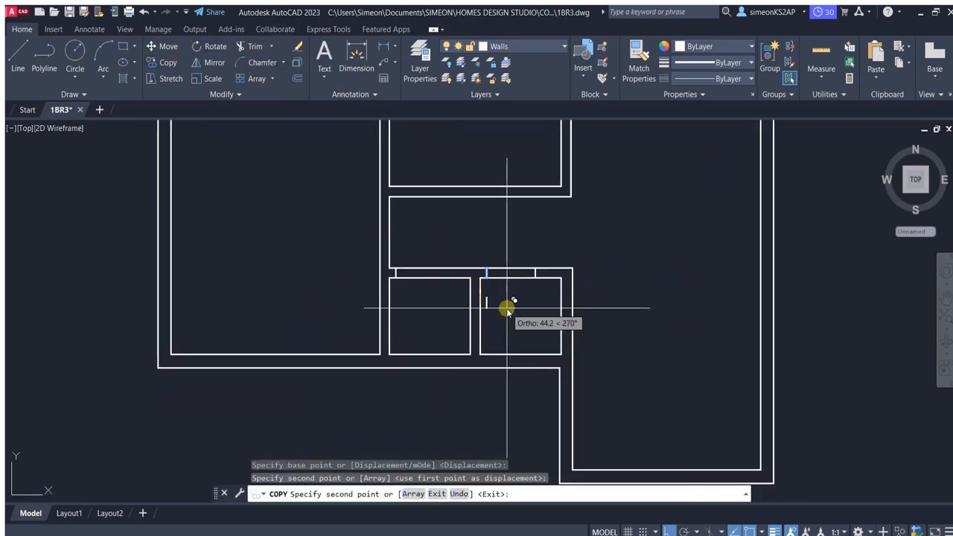
pyautogui.press('Escape')
pyautogui.hotkey('ctrl', 'z')
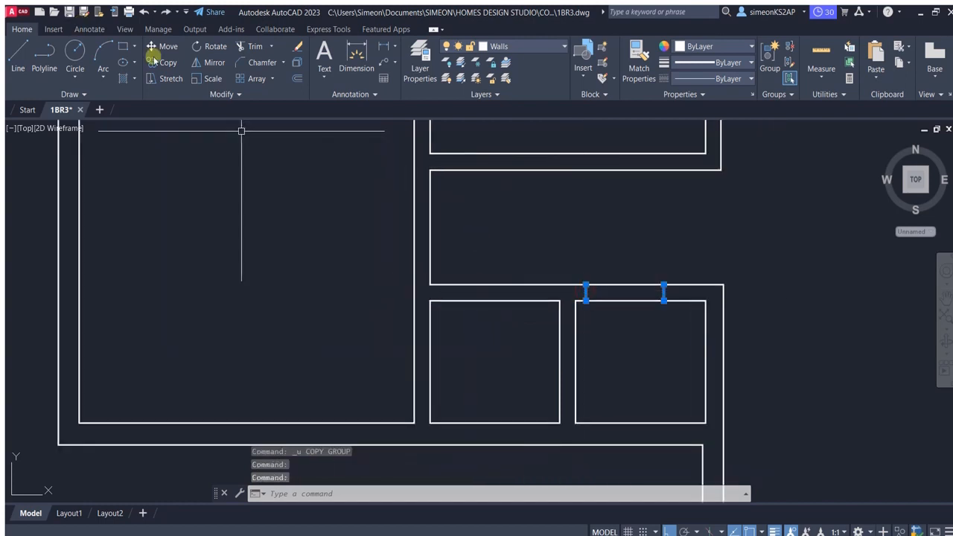
# Step: Copy both door jamb lines to the left small room's top wall and the upper middle room's bottom wall
pyautogui.click(156, 62)
pyautogui.scroll(2, 570, 302)
pyautogui.click(568, 302)
pyautogui.scroll(-3, 410, 292)
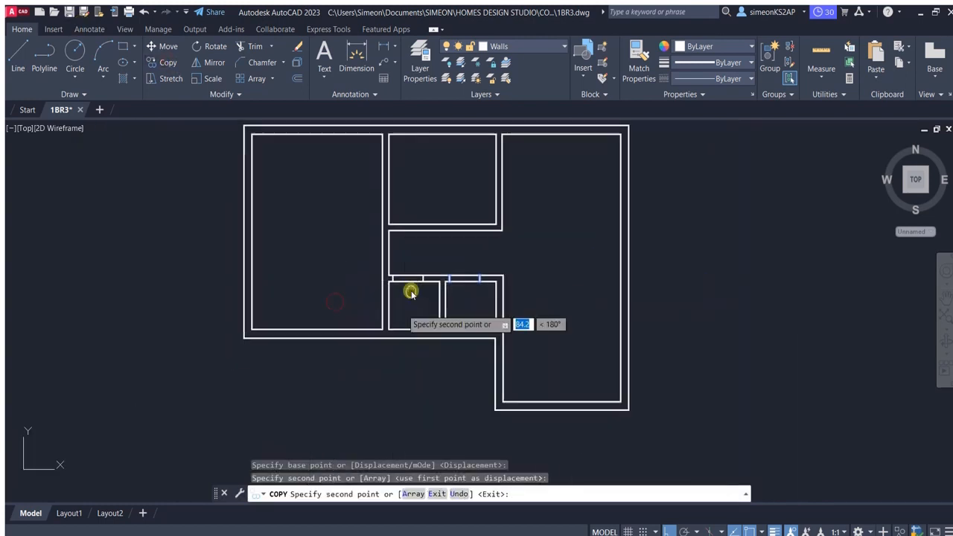
pyautogui.scroll(3, 398, 268)
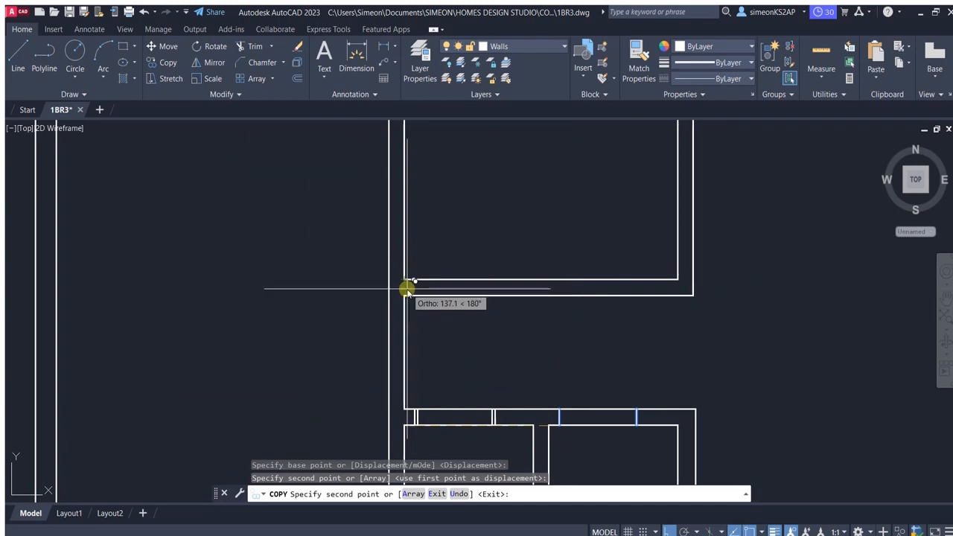
pyautogui.click(408, 295)
pyautogui.scroll(-3, 425, 309)
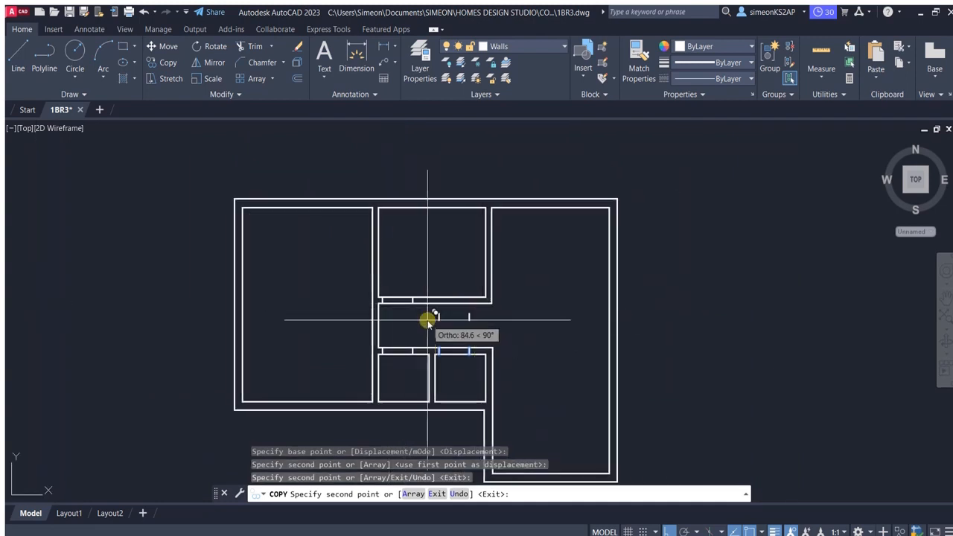
pyautogui.scroll(3, 495, 285)
pyautogui.press('Escape')
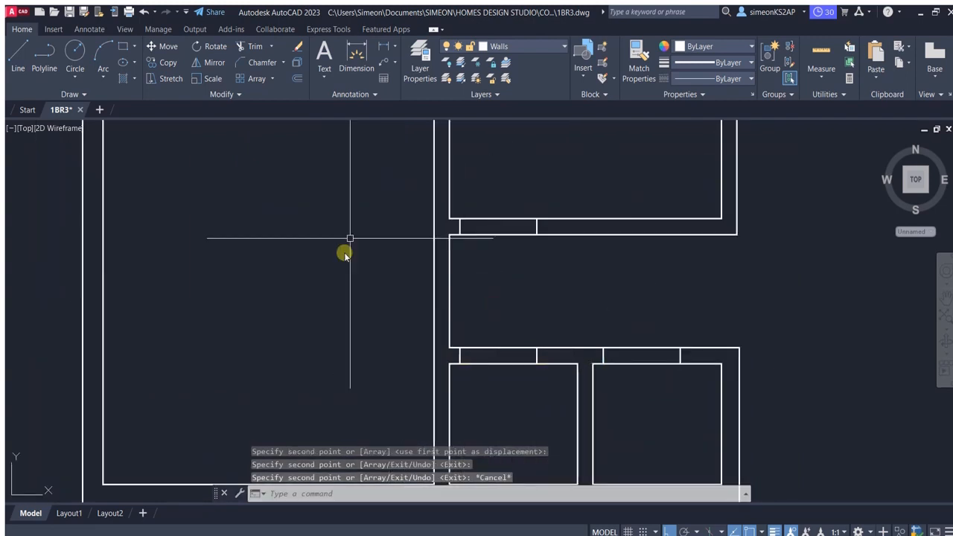
# Step: Draw a jamb line across the wall at the corridor's left end, 10 above its lower corner, and trim the part beyond the wall
pyautogui.click(44, 53)
pyautogui.scroll(2, 450, 350)
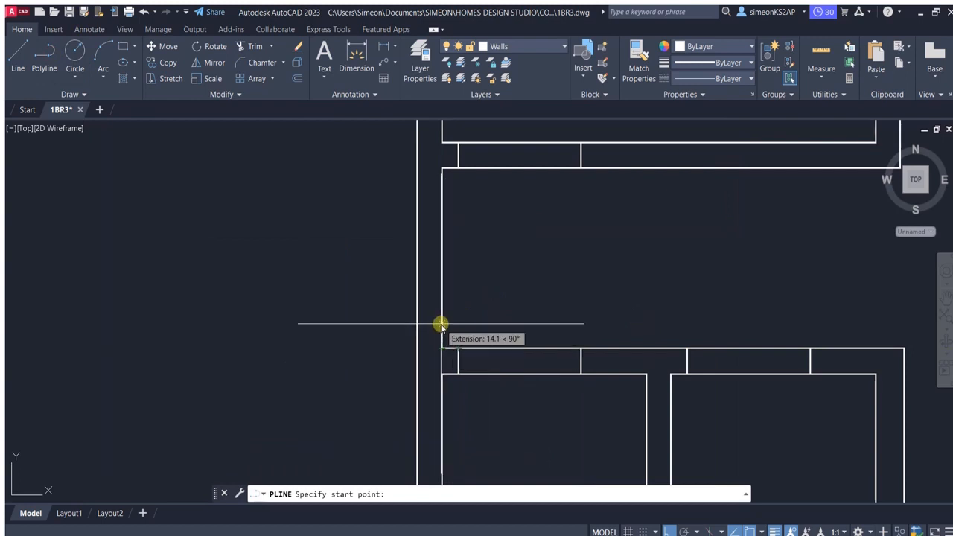
pyautogui.scroll(2, 453, 251)
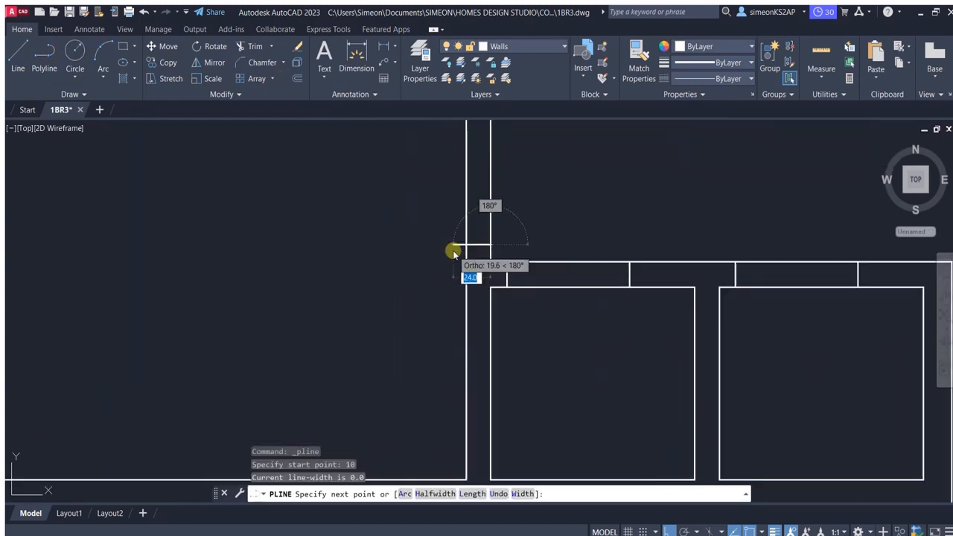
pyautogui.press('Escape')
pyautogui.click(253, 46)
pyautogui.click(459, 242)
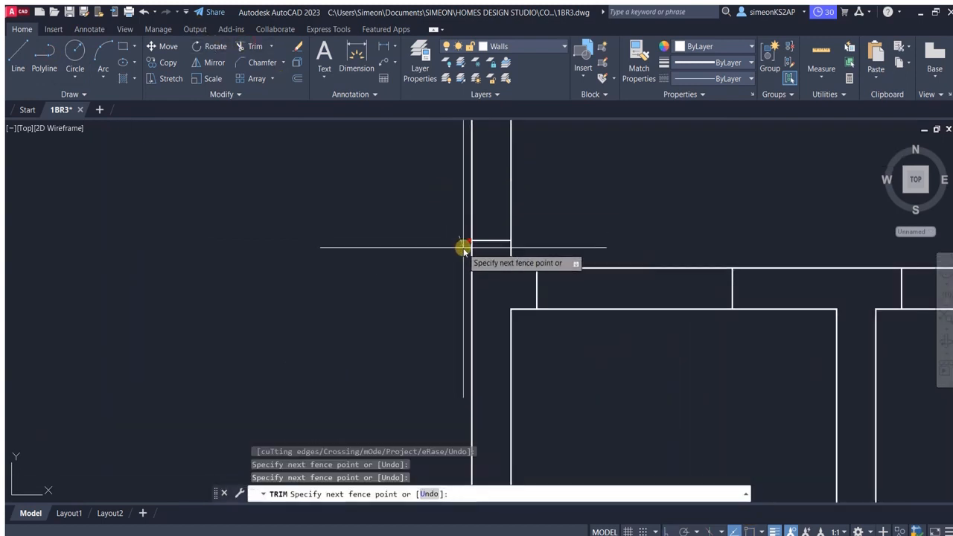
pyautogui.click(463, 249)
pyautogui.scroll(4, 482, 240)
pyautogui.press('Escape')
# Step: Offset the corridor-end jamb line 80 upward to mark the other side of the left bedroom's door
pyautogui.click(296, 78)
pyautogui.write('80')
pyautogui.press('Return')
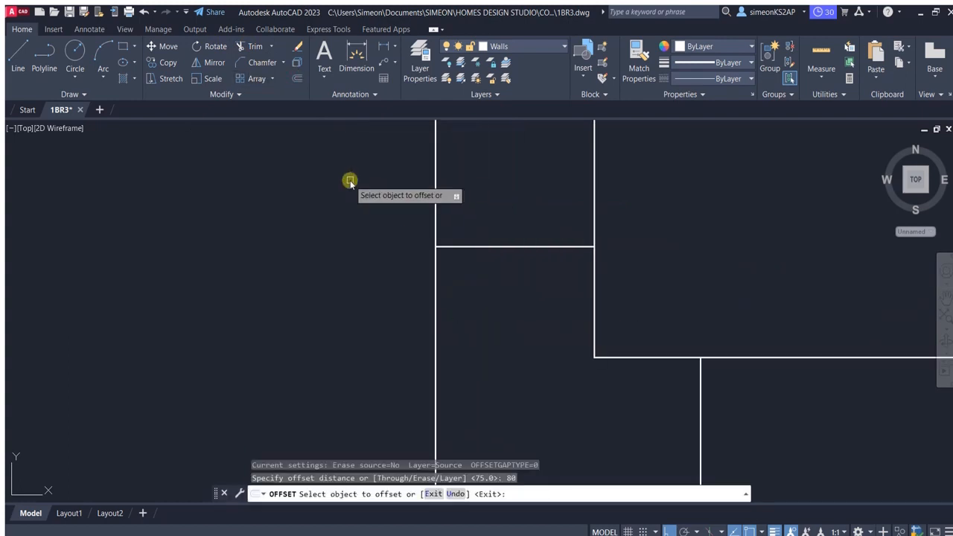
pyautogui.scroll(-2, 428, 366)
pyautogui.click(439, 367)
pyautogui.scroll(-2, 549, 330)
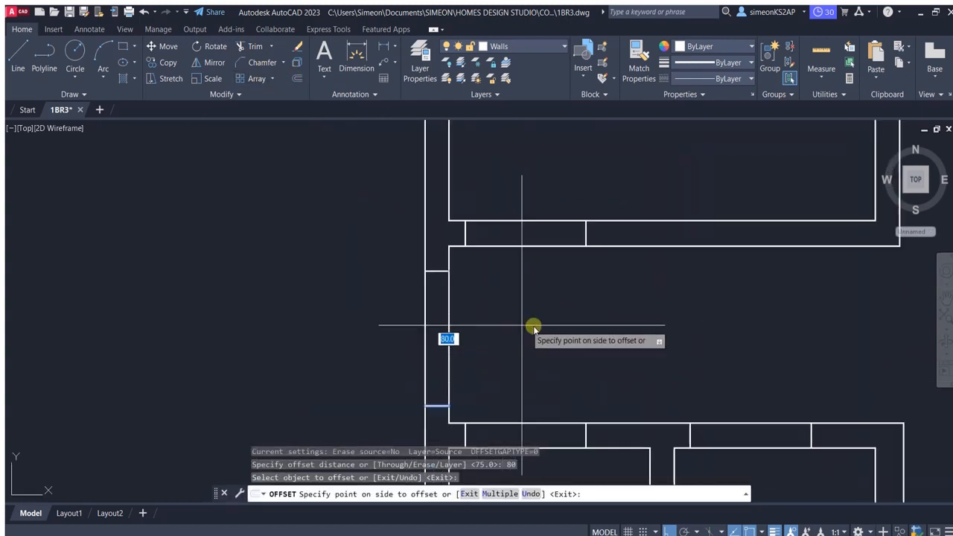
pyautogui.click(524, 326)
pyautogui.press('Escape')
# Step: Trim both wall lines between the jambs at the corridor's left end to open the left bedroom's doorway
pyautogui.moveTo(433, 304); pyautogui.dragTo(448, 248, button='middle')
pyautogui.click(253, 46)
pyautogui.click(426, 254)
pyautogui.click(481, 256)
pyautogui.scroll(-6, 478, 294)
# Step: Trim the wall lines between the jambs of both small rooms and the upper middle room to open their doorways
pyautogui.click(485, 317)
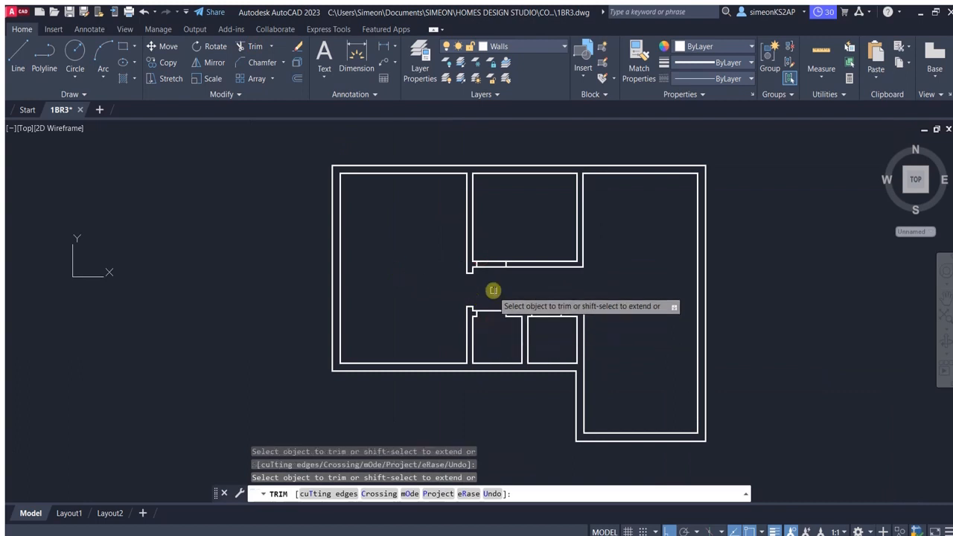
pyautogui.click(490, 243)
pyautogui.click(492, 280)
pyautogui.click(547, 289)
pyautogui.click(553, 327)
pyautogui.moveTo(601, 293); pyautogui.dragTo(507, 301, button='middle')
pyautogui.press('Escape')
pyautogui.scroll(-4, 525, 257)
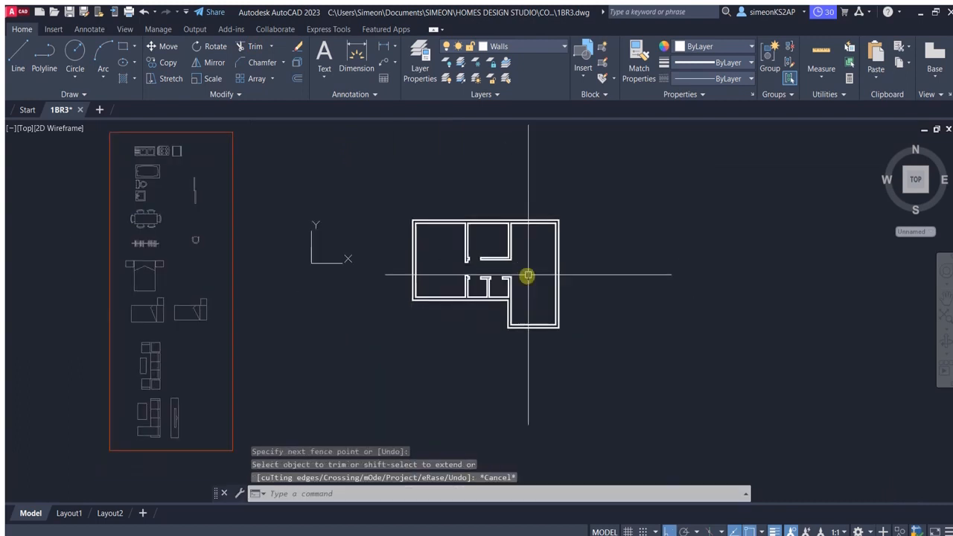
# Step: Draw a jamb line across the large right room's bottom exterior wall, 100 from its inner right corner, and trim the part beyond the wall
pyautogui.scroll(2, 529, 278)
pyautogui.click(44, 60)
pyautogui.scroll(5, 623, 360)
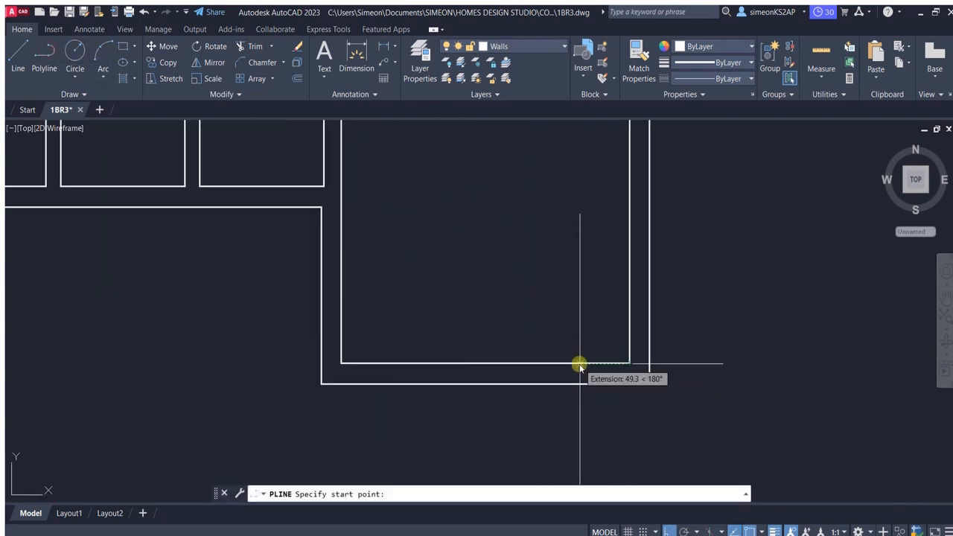
pyautogui.write('100')
pyautogui.press('Return')
pyautogui.click(529, 414)
pyautogui.press('Escape')
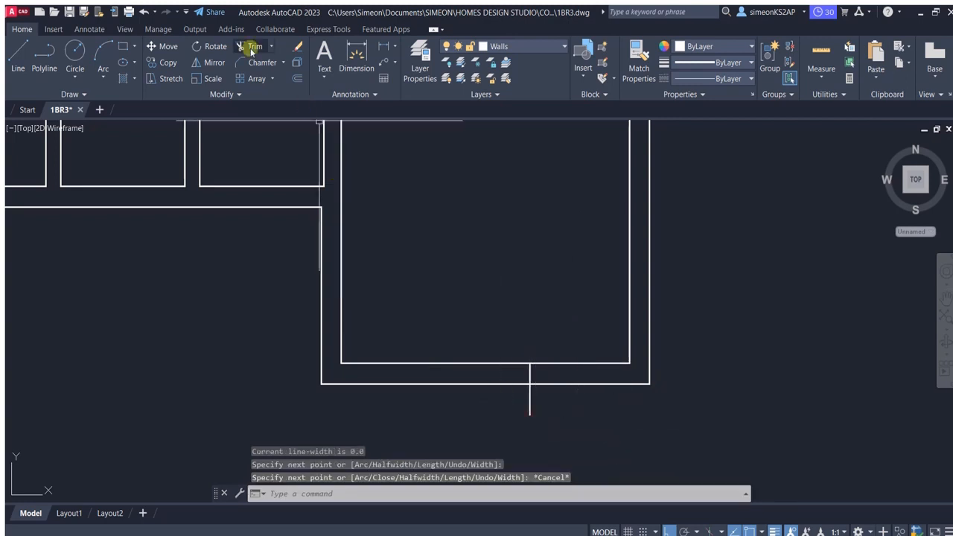
pyautogui.click(250, 47)
pyautogui.click(529, 405)
pyautogui.press('Escape')
# Step: Offset the bottom exterior wall's jamb line 90 to the left to mark the entrance door's width
pyautogui.click(297, 78)
pyautogui.write('9')
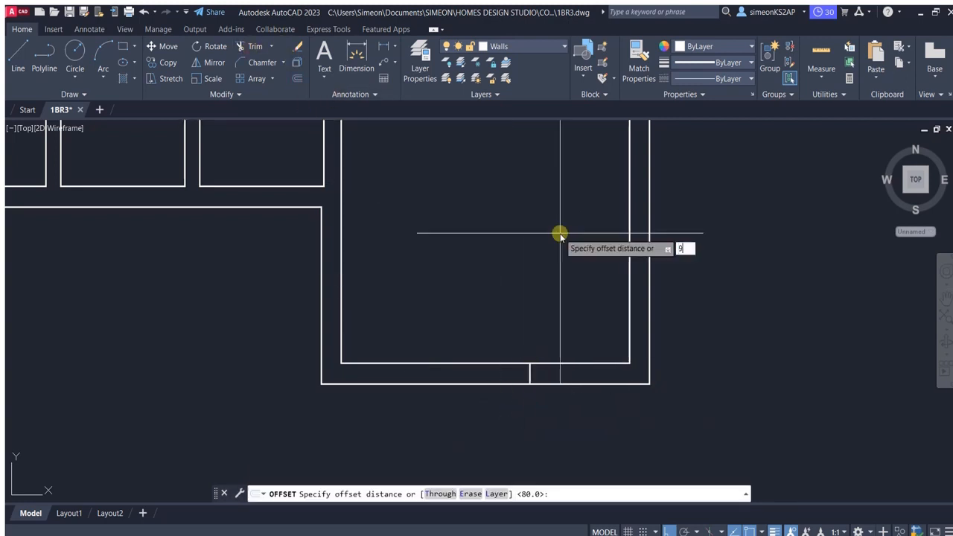
pyautogui.write('0')
pyautogui.press('Return')
pyautogui.scroll(3, 524, 365)
pyautogui.click(538, 381)
pyautogui.scroll(-3, 344, 362)
pyautogui.click(402, 311)
pyautogui.press('Escape')
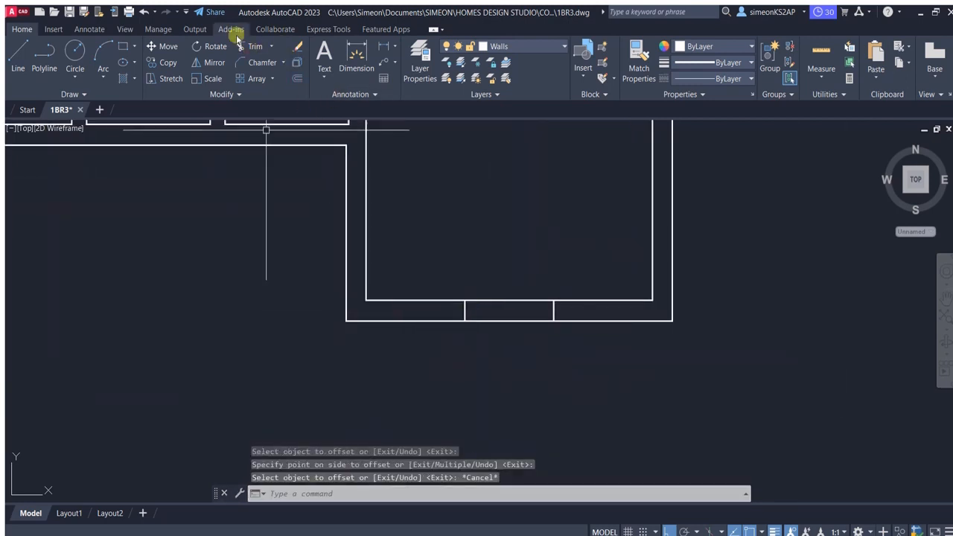
# Step: Trim both bottom exterior wall lines between the jambs to open the entrance doorway
pyautogui.click(249, 47)
pyautogui.click(514, 352)
pyautogui.click(522, 271)
pyautogui.scroll(-6, 522, 274)
pyautogui.press('Escape')
# Step: Draw a window jamb line across the left bedroom's top exterior wall, left of its midpoint, and trim the part above the wall
pyautogui.scroll(2, 446, 231)
pyautogui.moveTo(388, 279); pyautogui.dragTo(496, 289, button='middle')
pyautogui.scroll(-2, 469, 202)
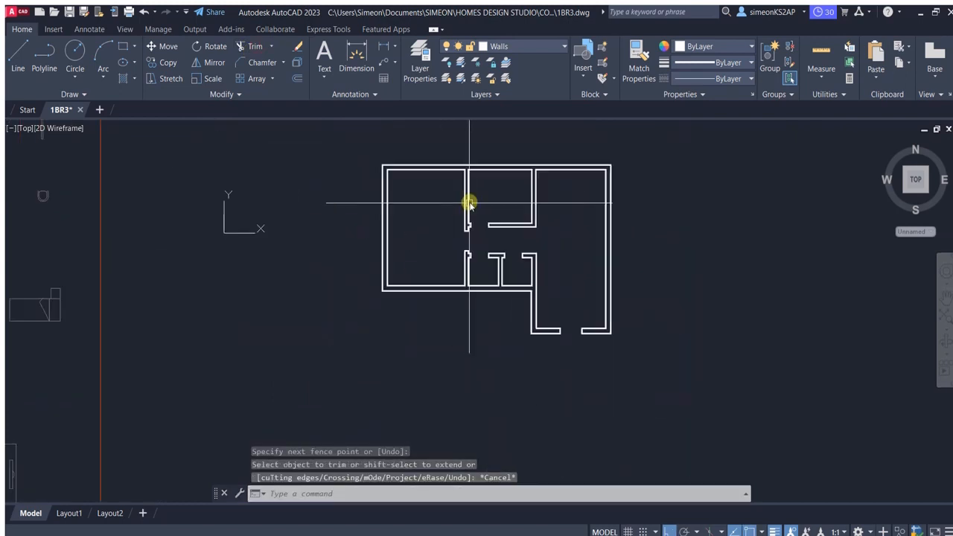
pyautogui.scroll(2, 423, 274)
pyautogui.moveTo(432, 192); pyautogui.dragTo(418, 270, button='middle')
pyautogui.click(44, 56)
pyautogui.scroll(4, 329, 236)
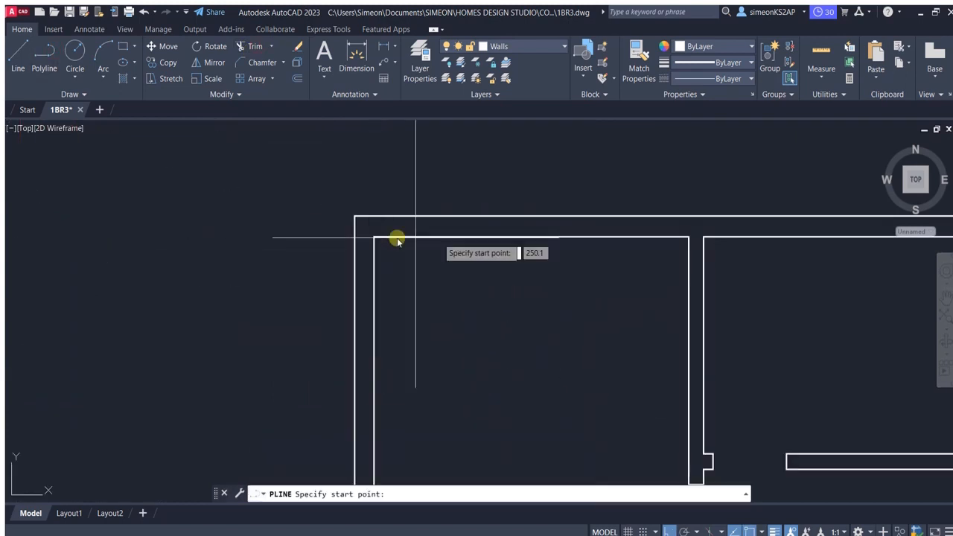
pyautogui.moveTo(534, 243); pyautogui.dragTo(463, 262, button='middle')
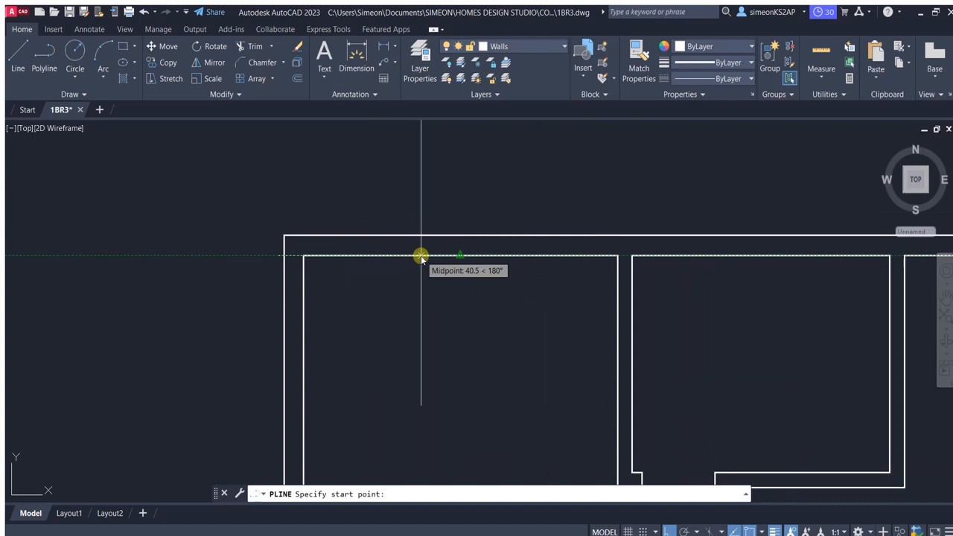
pyautogui.click(398, 206)
pyautogui.press('Escape')
pyautogui.click(250, 47)
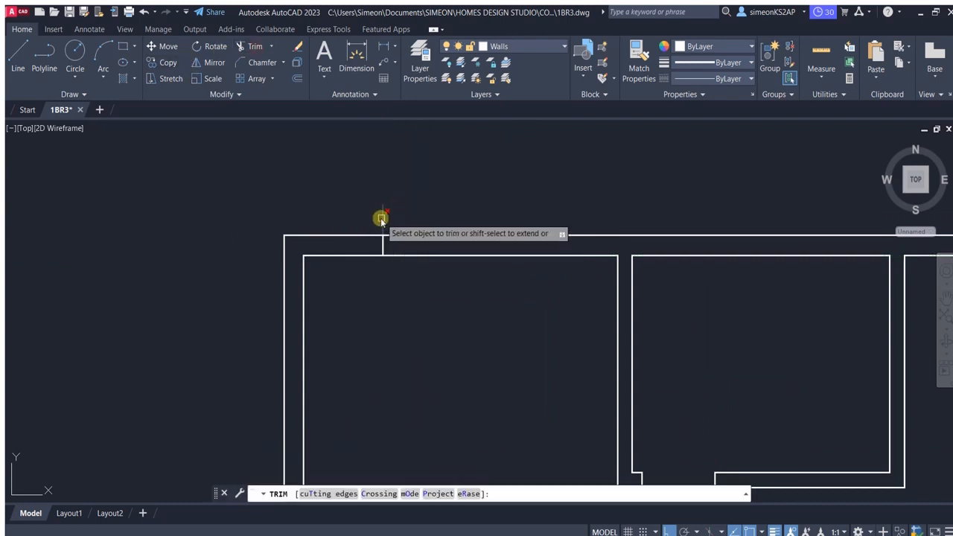
pyautogui.click(383, 220)
pyautogui.scroll(-4, 421, 218)
pyautogui.press('Escape')
# Step: Offset the window jamb line 160 to the right along the left bedroom's top exterior wall
pyautogui.scroll(6, 418, 228)
pyautogui.click(300, 79)
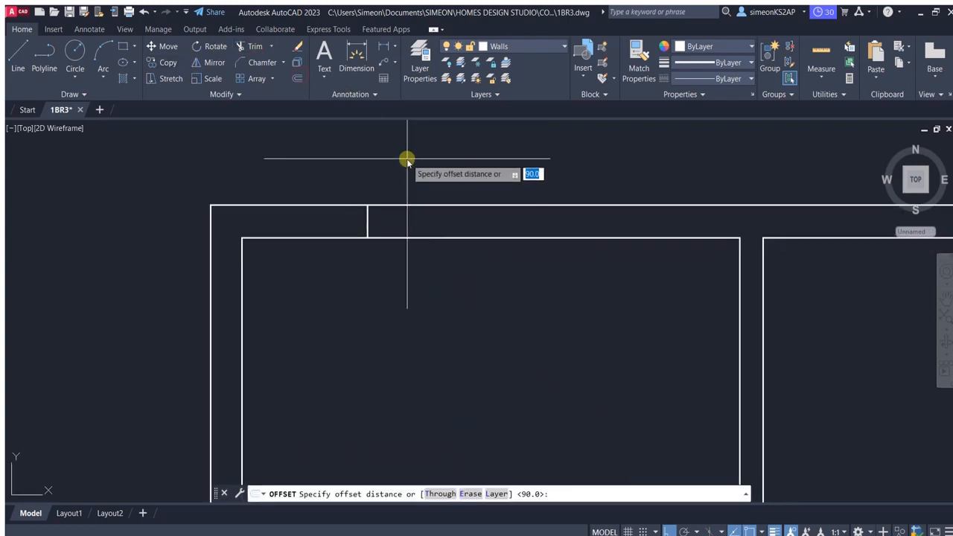
pyautogui.write('1600')
pyautogui.press('Return')
pyautogui.click(368, 221)
pyautogui.scroll(-3, 616, 308)
pyautogui.click(632, 325)
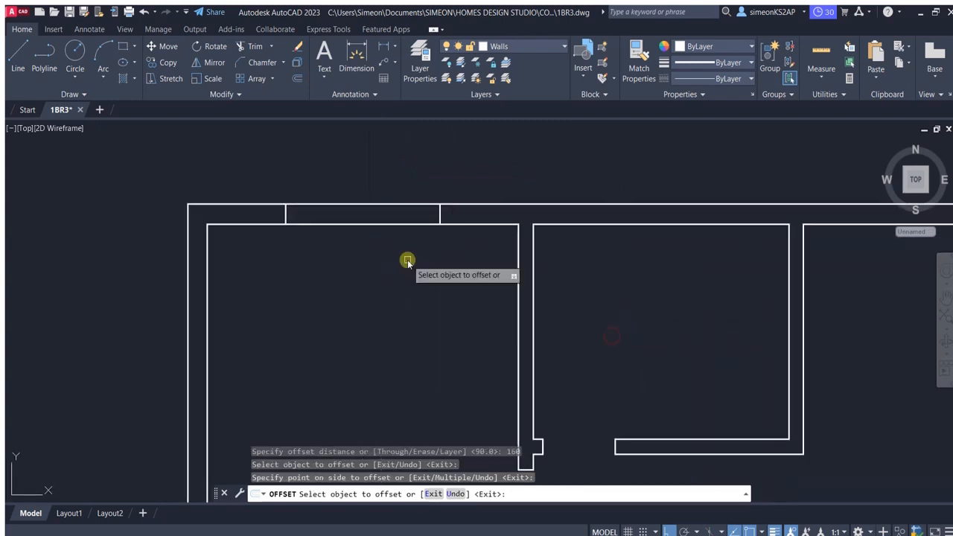
# Step: Copy the left bedroom's pair of window jamb lines along the top exterior wall into the middle room
pyautogui.press('Escape')
pyautogui.scroll(-6, 390, 176)
pyautogui.scroll(2, 415, 206)
pyautogui.scroll(2, 318, 242)
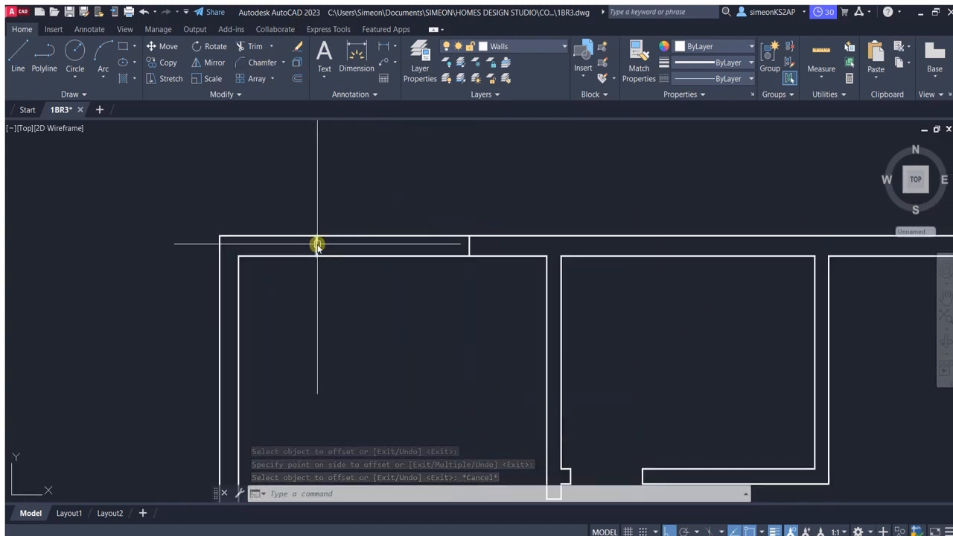
pyautogui.click(342, 184)
pyautogui.scroll(-6, 447, 276)
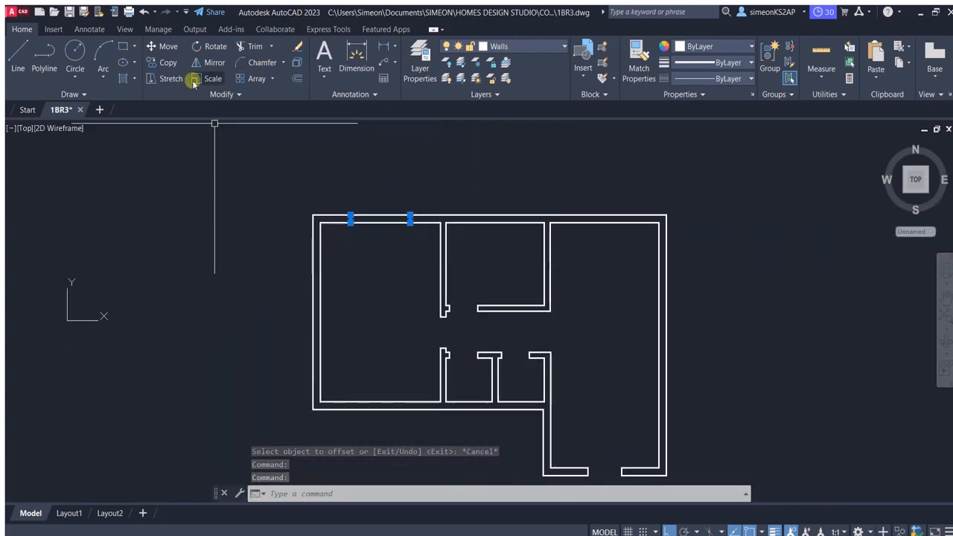
pyautogui.click(167, 63)
pyautogui.scroll(4, 436, 228)
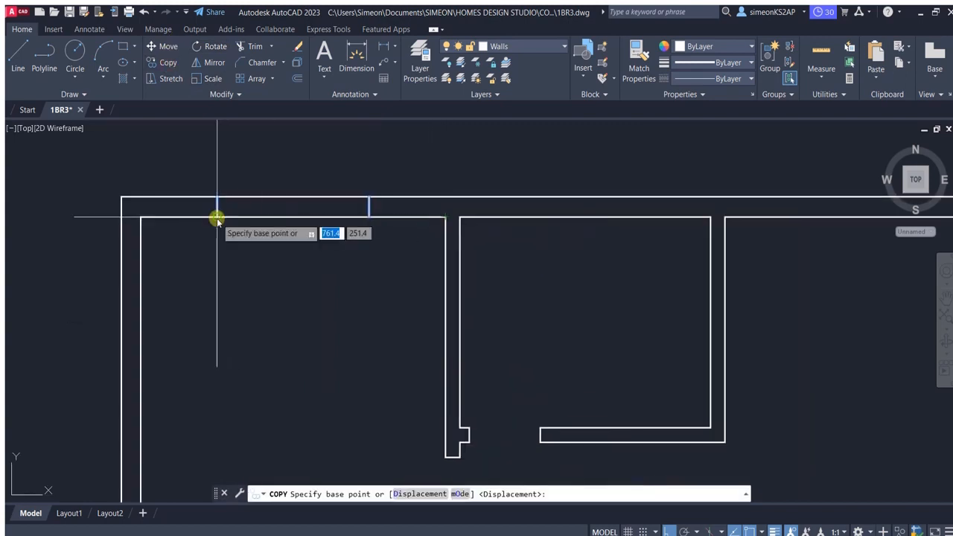
pyautogui.click(167, 218)
pyautogui.click(460, 218)
# Step: Place a second copy of the window jamb lines on the top exterior wall of the right-hand room
pyautogui.scroll(-4, 676, 287)
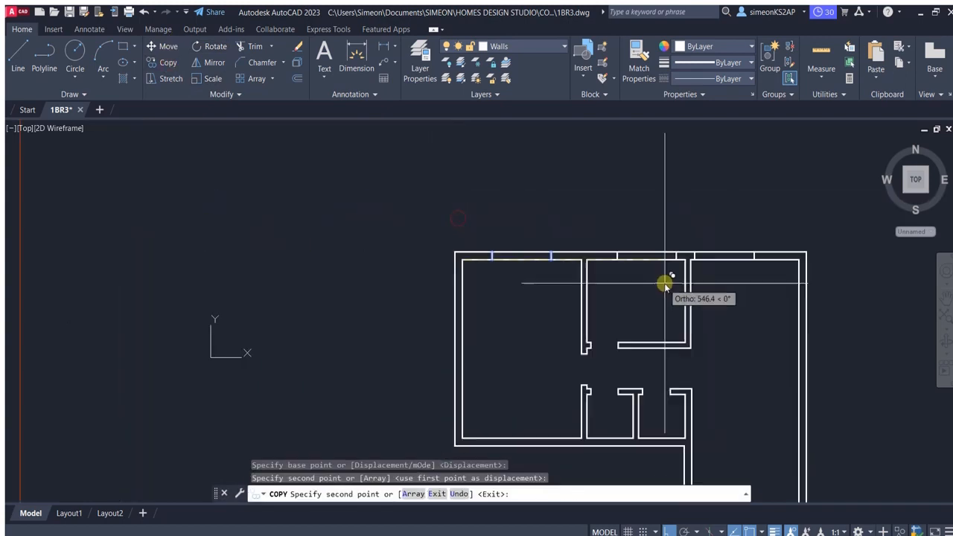
pyautogui.moveTo(665, 283); pyautogui.dragTo(443, 268, button='middle')
pyautogui.scroll(4, 472, 245)
pyautogui.click(436, 245)
# Step: Trim both top exterior wall lines between each pair of jambs to open the three windows
pyautogui.scroll(-4, 543, 303)
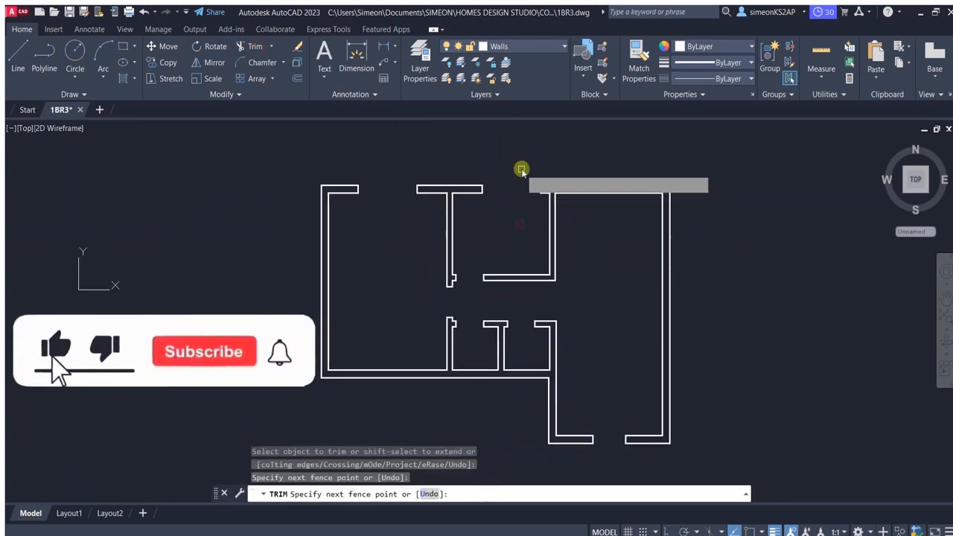
pyautogui.press('Return')
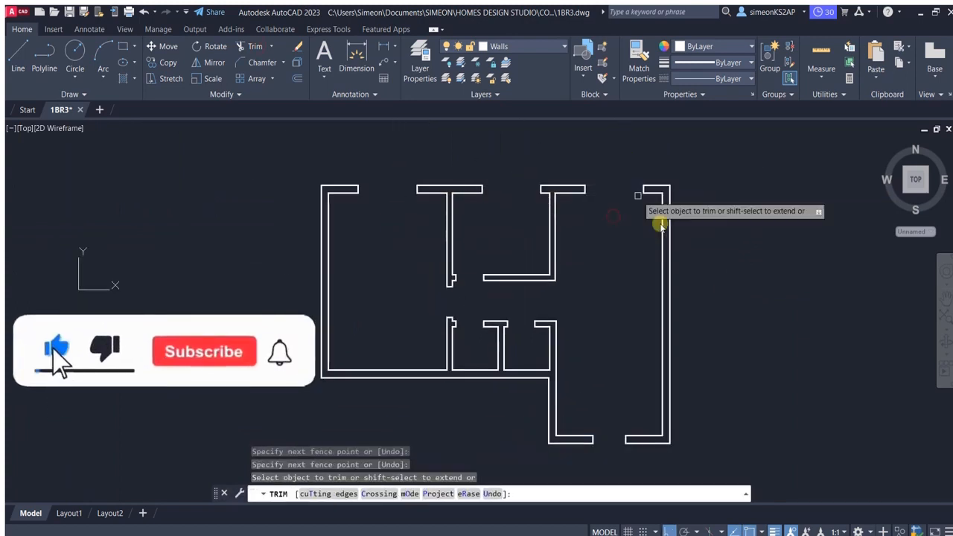
pyautogui.press('Escape')
pyautogui.scroll(-5, 677, 283)
pyautogui.scroll(4, 585, 223)
pyautogui.scroll(2, 487, 234)
pyautogui.press('Escape')
pyautogui.moveTo(551, 295); pyautogui.dragTo(499, 279, button='middle')
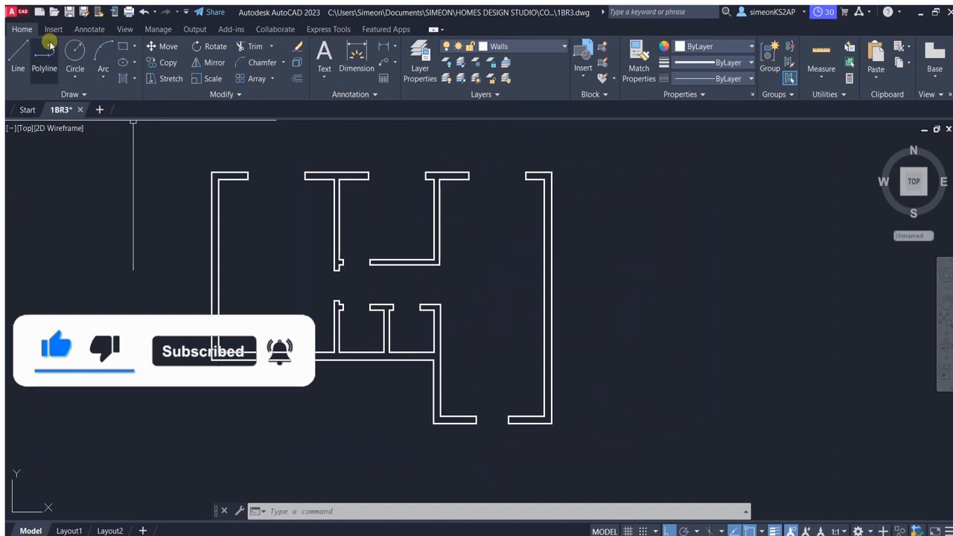
# Step: Draw a polyline wall stub 90 long and 15 thick inward from the right exterior wall, level with the small rooms' top wall
pyautogui.click(45, 53)
pyautogui.scroll(5, 406, 292)
pyautogui.scroll(-2, 487, 324)
pyautogui.moveTo(487, 325); pyautogui.dragTo(412, 283, button='middle')
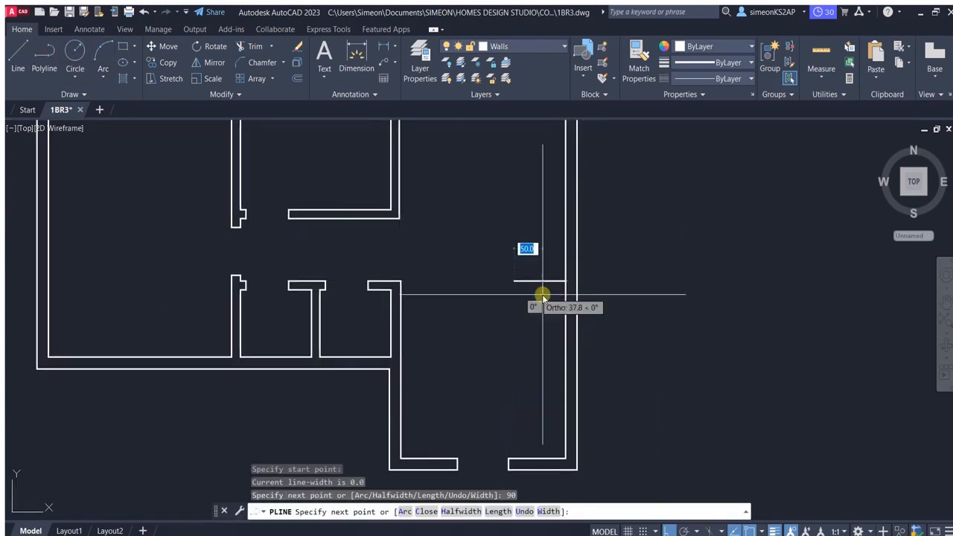
pyautogui.scroll(4, 575, 296)
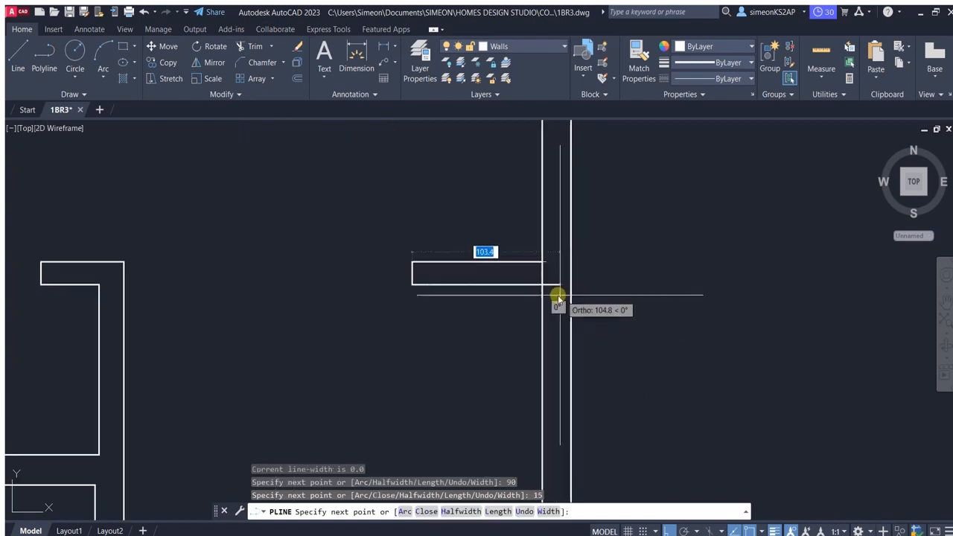
pyautogui.click(557, 295)
pyautogui.press('Escape')
pyautogui.scroll(-4, 491, 239)
# Step: Trim the stub's overshoot and the exterior wall's inner line between the stub's edges so the walls join
pyautogui.click(244, 43)
pyautogui.click(543, 275)
pyautogui.scroll(5, 542, 275)
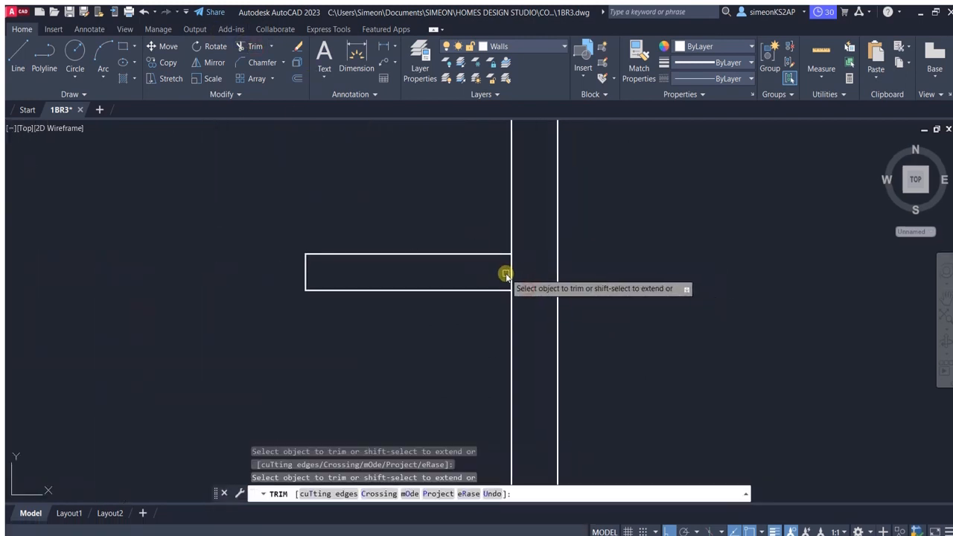
pyautogui.click(513, 272)
pyautogui.scroll(-7, 519, 270)
pyautogui.press('Escape')
pyautogui.moveTo(452, 256); pyautogui.dragTo(443, 285, button='middle')
pyautogui.scroll(-2, 539, 251)
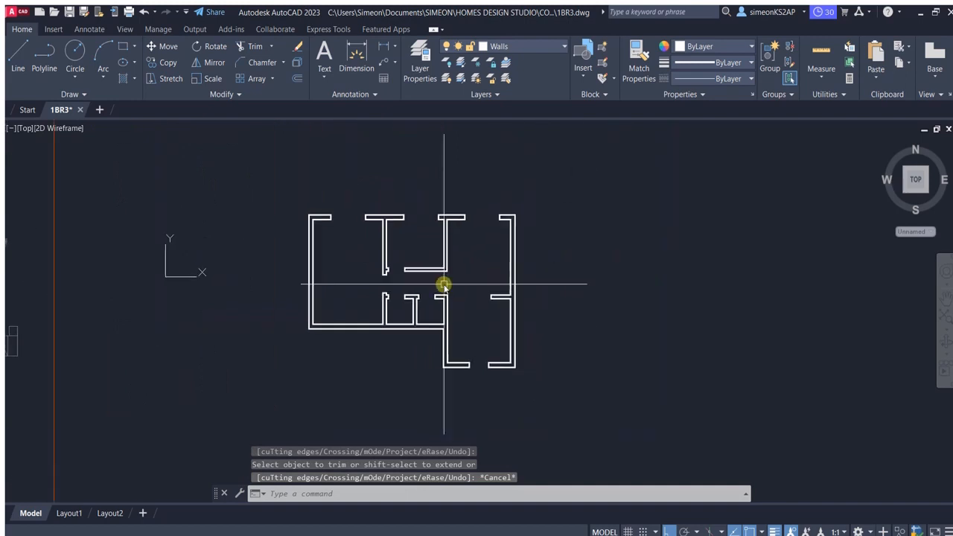
# Step: Copy the double bed with its nightstands from the furniture library into the left bedroom
pyautogui.moveTo(379, 282); pyautogui.dragTo(476, 264, button='middle')
pyautogui.moveTo(401, 255); pyautogui.dragTo(442, 295, button='middle')
pyautogui.scroll(-2, 441, 295)
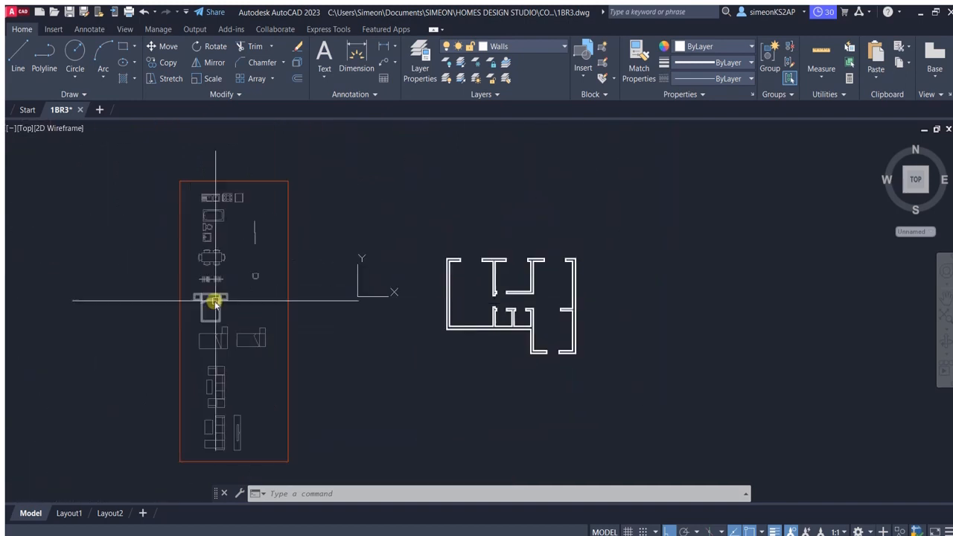
pyautogui.click(171, 63)
pyautogui.scroll(5, 195, 329)
pyautogui.click(227, 243)
pyautogui.scroll(-8, 586, 276)
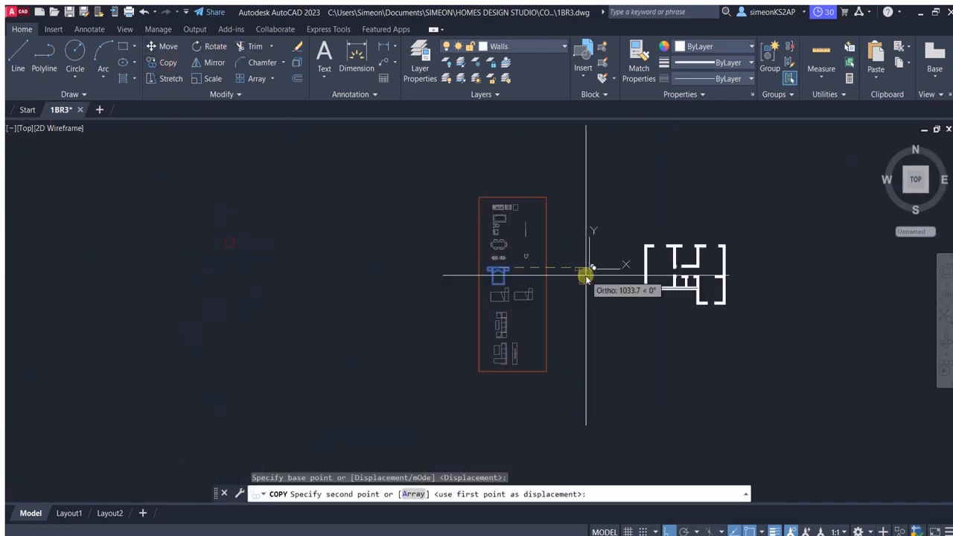
pyautogui.scroll(10, 664, 272)
pyautogui.click(587, 199)
pyautogui.press('Escape')
pyautogui.moveTo(610, 217); pyautogui.dragTo(456, 228, button='middle')
# Step: Rotate the copied bed 90 degrees so its headboard faces the left bedroom's left wall
pyautogui.click(407, 310)
pyautogui.click(215, 46)
pyautogui.click(393, 192)
pyautogui.click(442, 304)
# Step: Move the bed left towards the left exterior wall and up within the bedroom
pyautogui.click(169, 47)
pyautogui.click(518, 460)
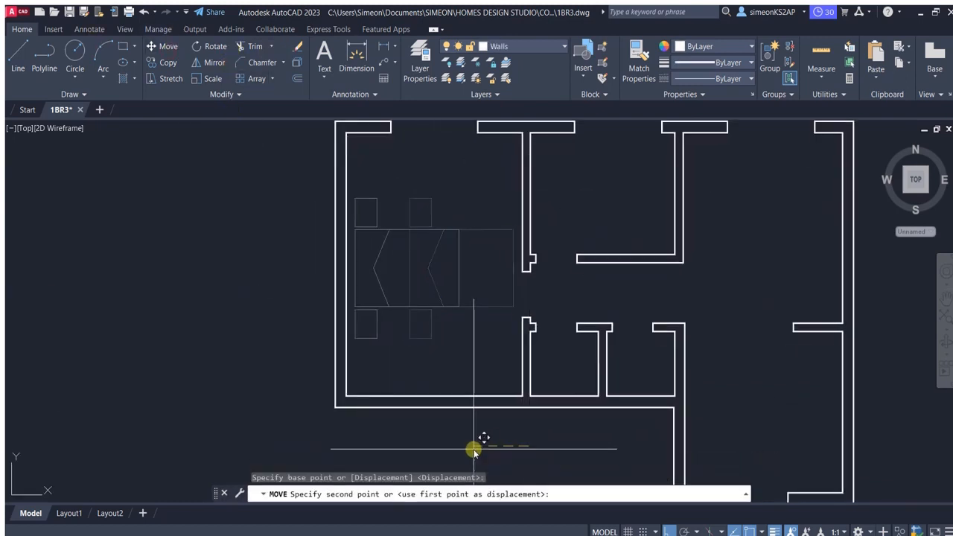
pyautogui.click(474, 449)
pyautogui.scroll(-2, 357, 399)
pyautogui.click(390, 294)
pyautogui.click(167, 46)
pyautogui.click(442, 369)
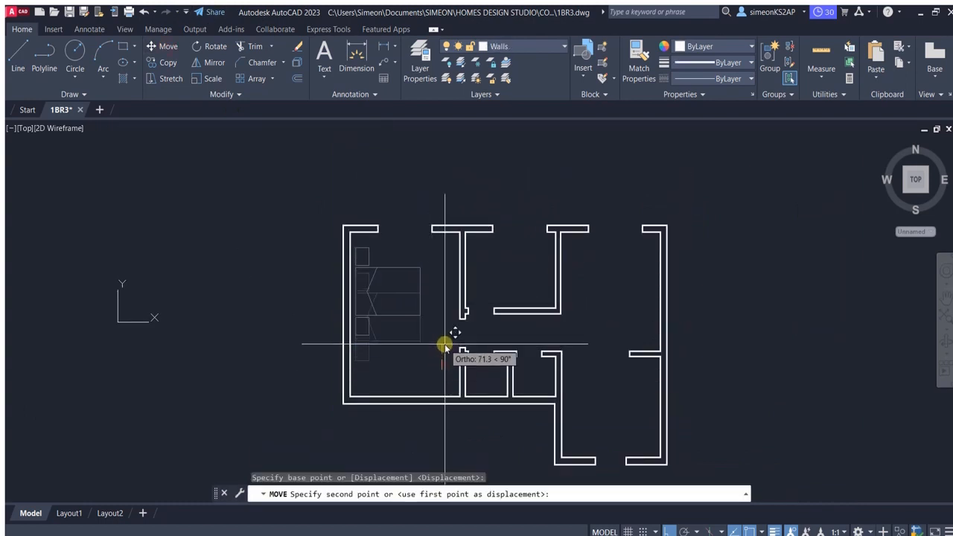
pyautogui.click(445, 344)
# Step: Move the bed up so its upper nightstand touches the inner face of the top exterior wall
pyautogui.scroll(-5, 445, 342)
pyautogui.moveTo(441, 336); pyautogui.dragTo(441, 317, button='middle')
pyautogui.scroll(5, 441, 295)
pyautogui.click(161, 46)
pyautogui.scroll(2, 402, 294)
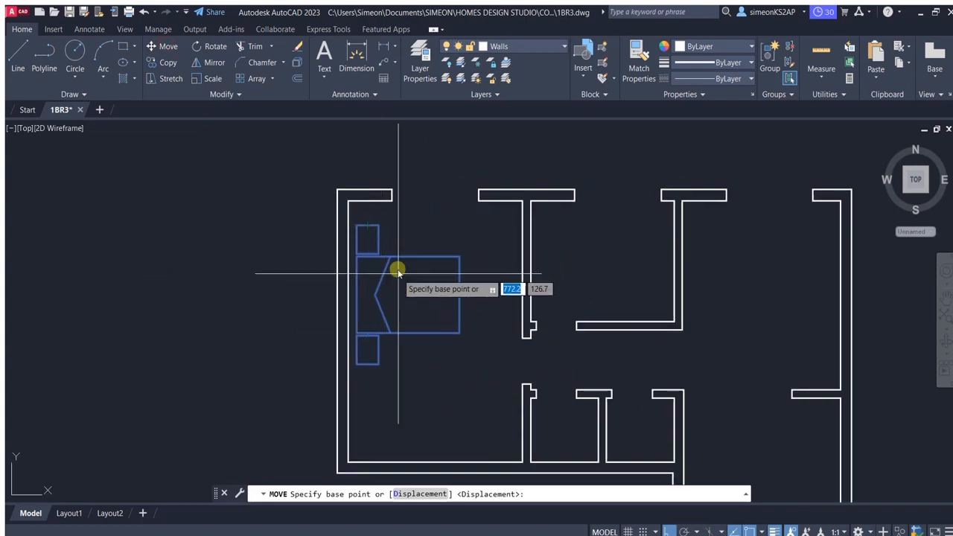
pyautogui.click(366, 227)
pyautogui.press('Escape')
pyautogui.scroll(3, 388, 222)
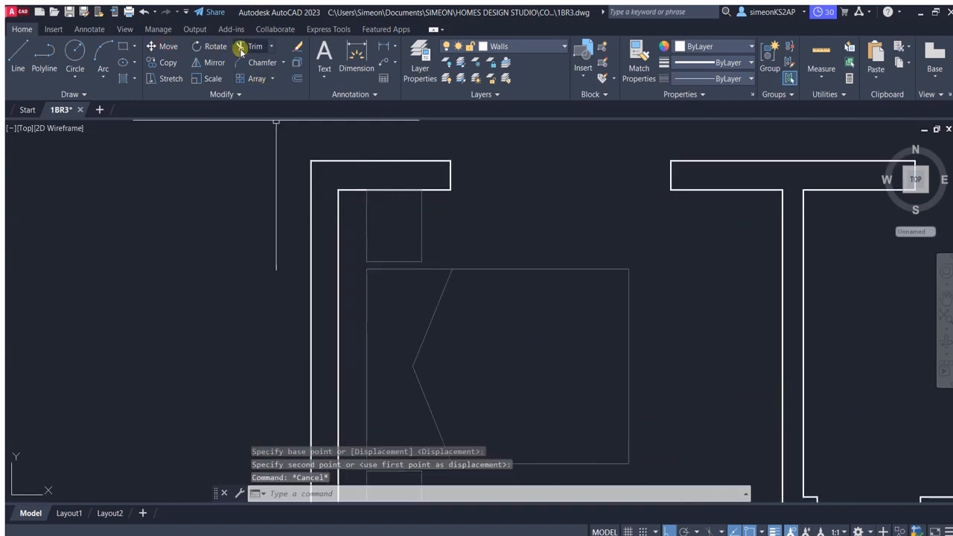
# Step: Move the bed and nightstands 30 down from the top exterior wall
pyautogui.click(168, 46)
pyautogui.press('Escape')
pyautogui.click(419, 226)
pyautogui.press('Return')
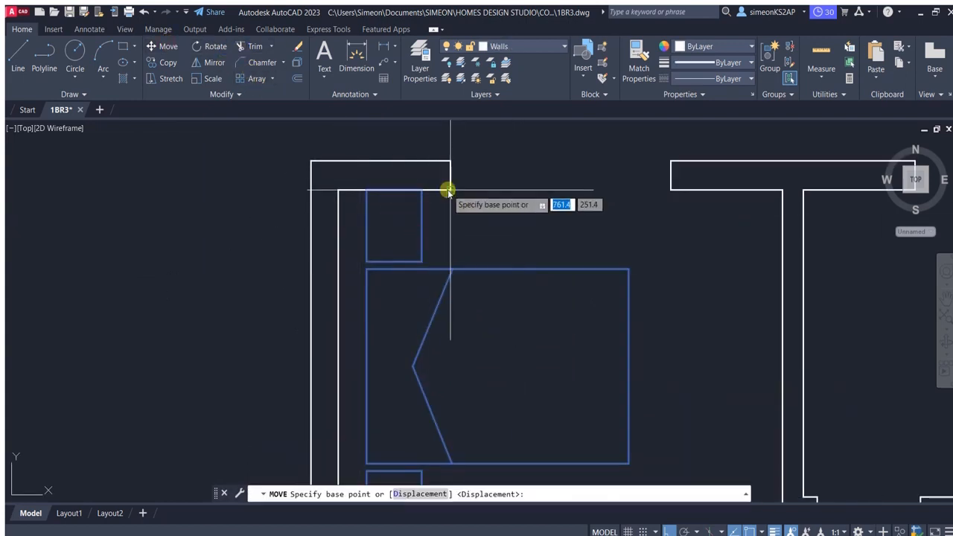
pyautogui.click(449, 190)
pyautogui.write('30')
pyautogui.press('Return')
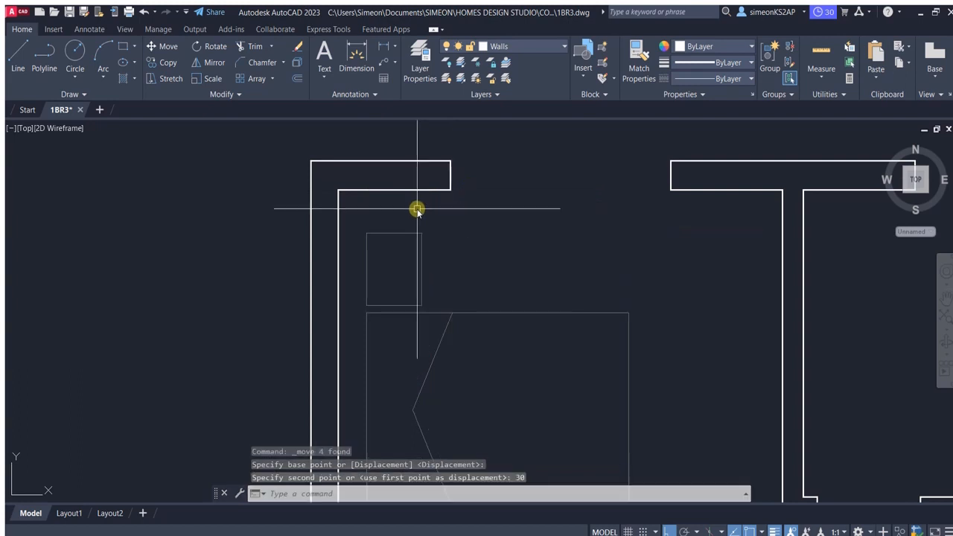
# Step: Move the bed and nightstands left until they sit against the bedroom's left wall
pyautogui.scroll(-3, 417, 161)
pyautogui.scroll(3, 449, 213)
pyautogui.click(527, 349)
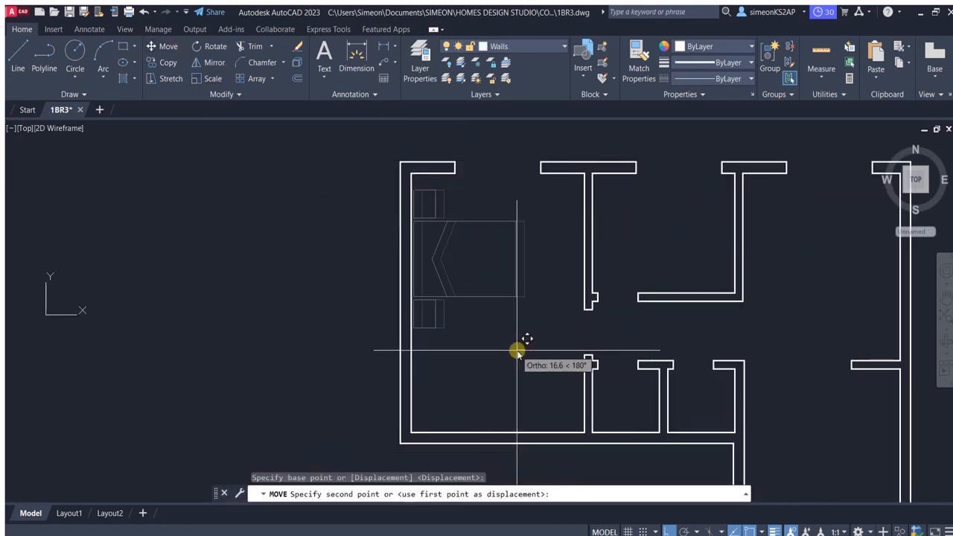
pyautogui.click(518, 349)
# Step: With Ortho off, copy the clothes rail from the furniture library to the bottom wall of the left bedroom
pyautogui.scroll(-4, 519, 343)
pyautogui.moveTo(520, 330); pyautogui.dragTo(475, 282, button='middle')
pyautogui.scroll(-2, 365, 273)
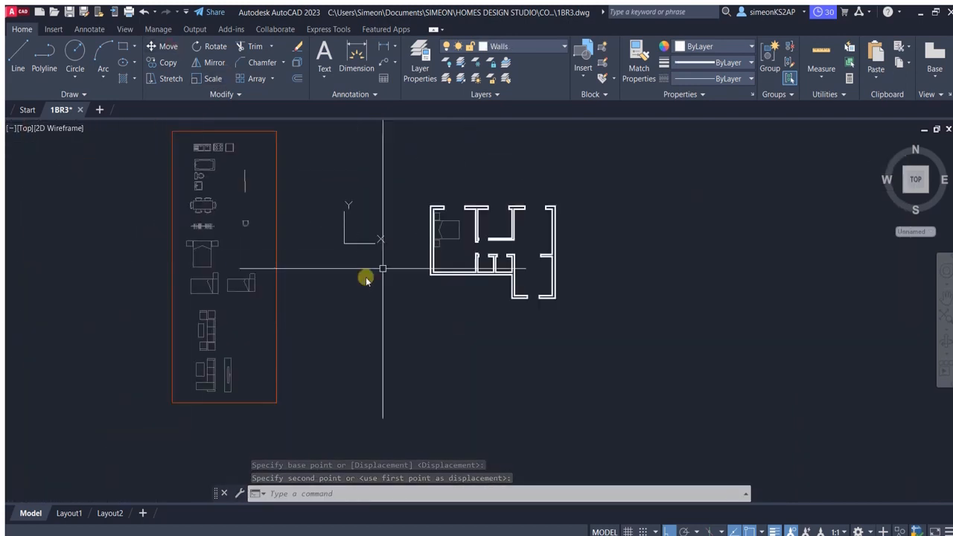
pyautogui.click(202, 222)
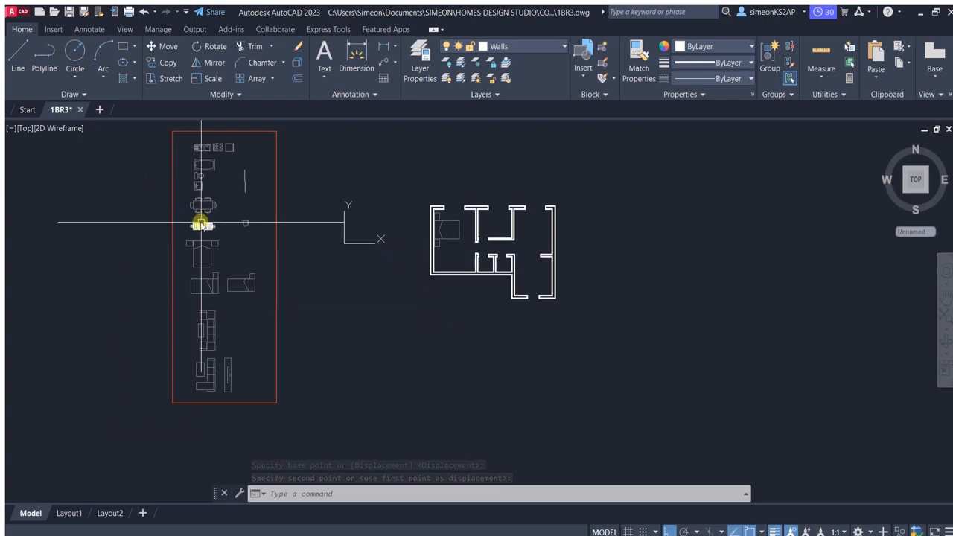
pyautogui.click(166, 62)
pyautogui.scroll(2, 201, 220)
pyautogui.click(203, 225)
pyautogui.scroll(-2, 203, 226)
pyautogui.moveTo(404, 251); pyautogui.dragTo(256, 251, button='middle')
pyautogui.click(668, 530)
pyautogui.scroll(2, 340, 279)
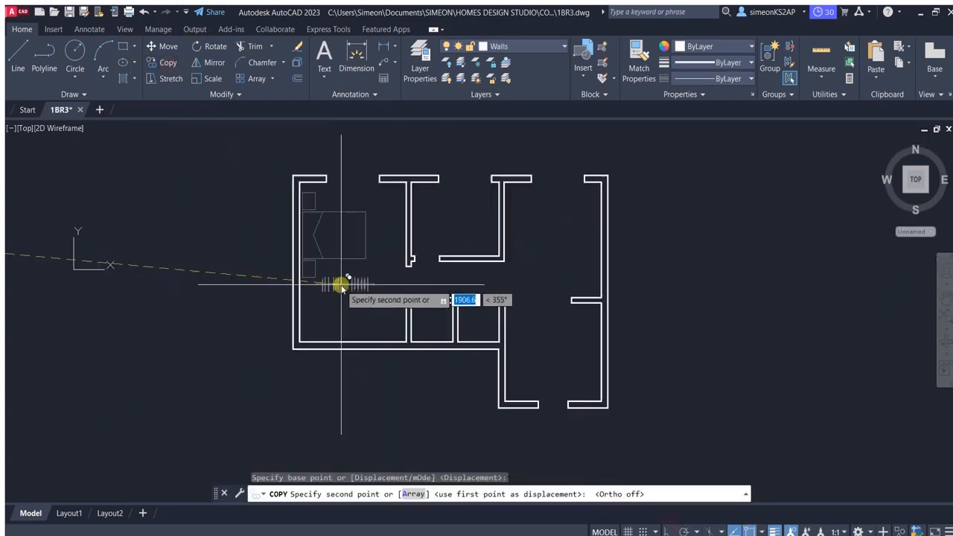
pyautogui.scroll(2, 347, 400)
pyautogui.click(347, 400)
pyautogui.press('Escape')
pyautogui.moveTo(402, 397); pyautogui.dragTo(395, 311, button='middle')
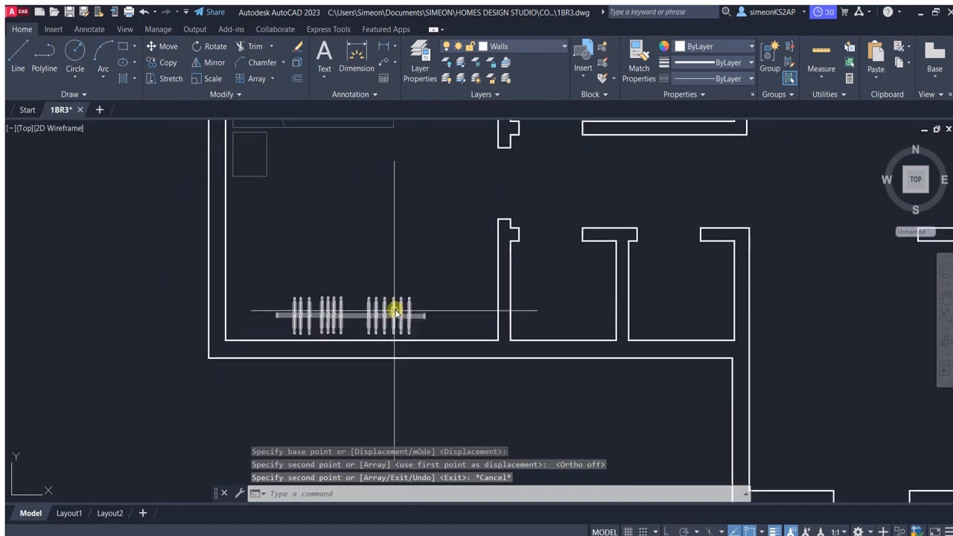
# Step: Copy the placed clothes rail to the right, beside the bedroom's right partition
pyautogui.click(395, 313)
pyautogui.click(167, 62)
pyautogui.click(379, 322)
pyautogui.click(478, 320)
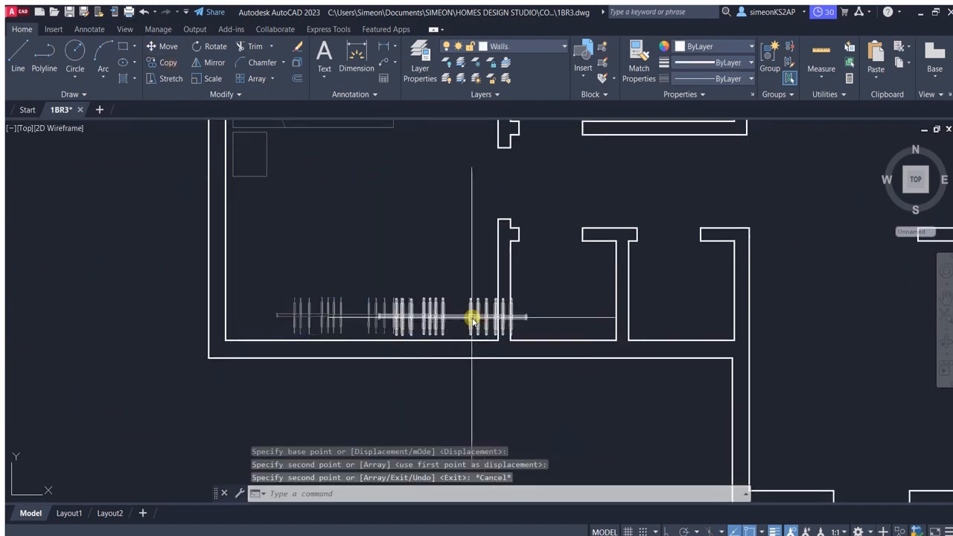
pyautogui.press('Escape')
# Step: Rotate the second clothes rail 90 degrees with Ortho on so it runs vertically along the partition
pyautogui.click(472, 318)
pyautogui.click(215, 47)
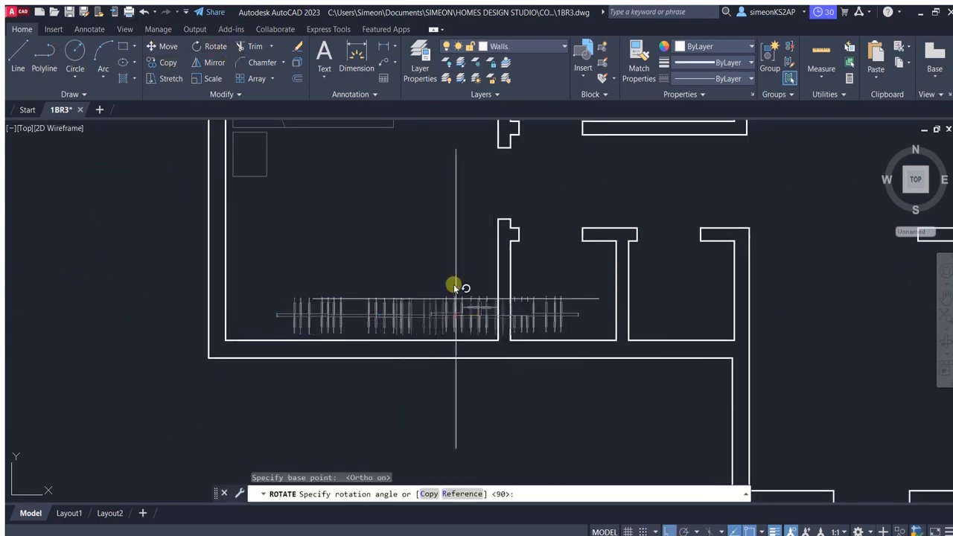
pyautogui.click(484, 404)
pyautogui.click(484, 404)
pyautogui.click(578, 372)
pyautogui.press('Escape')
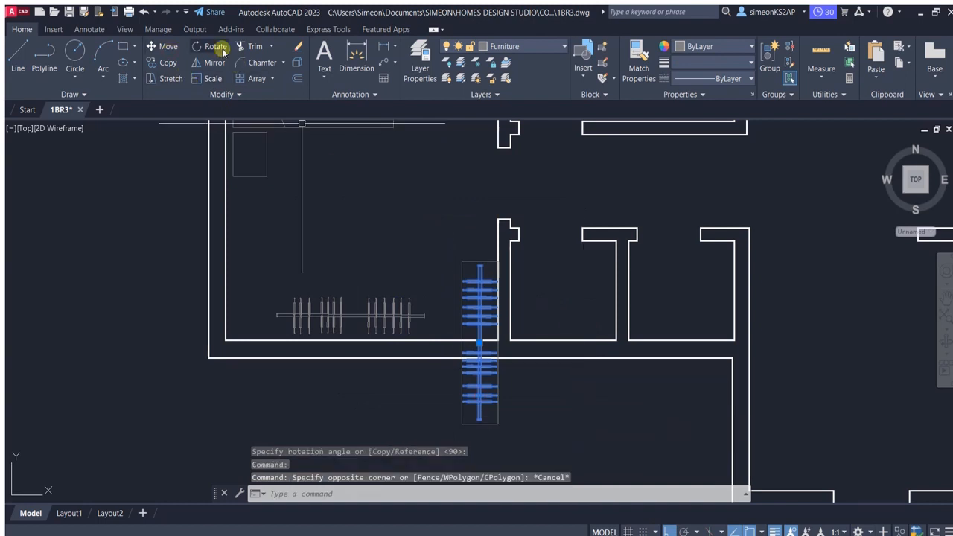
# Step: Move the vertical clothes rail up so it lies inside the bedroom beside the right partition
pyautogui.click(167, 46)
pyautogui.click(559, 393)
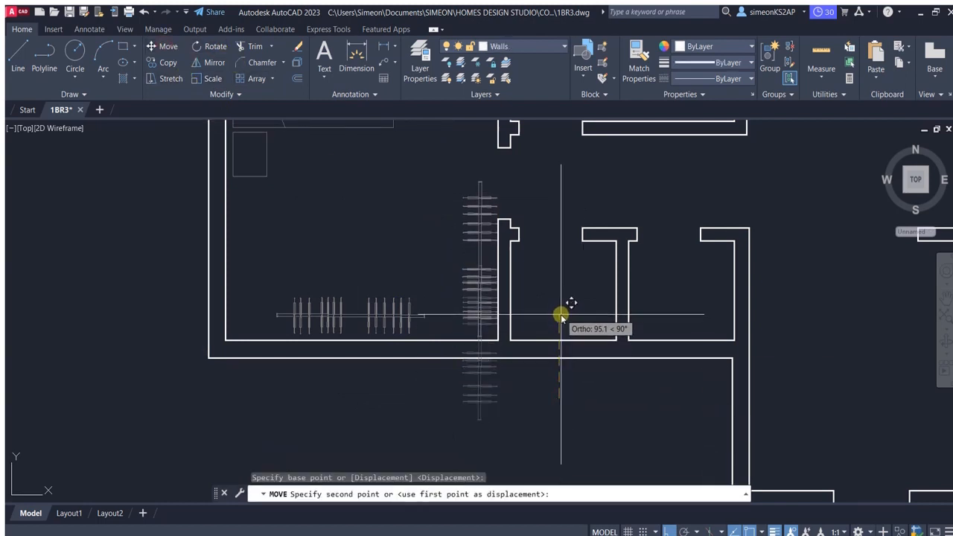
pyautogui.press('Escape')
# Step: Ungroup the vertical clothes rail
pyautogui.click(479, 224)
pyautogui.scroll(3, 482, 253)
pyautogui.scroll(-5, 386, 219)
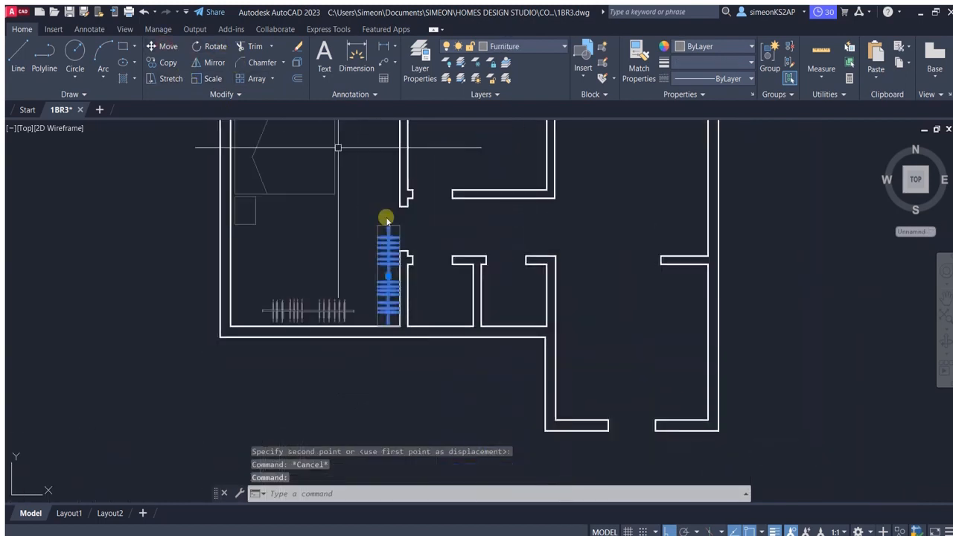
pyautogui.write('un')
pyautogui.press('Return')
# Step: Erase the upper set of hangers from the vertical clothes rail
pyautogui.scroll(5, 462, 264)
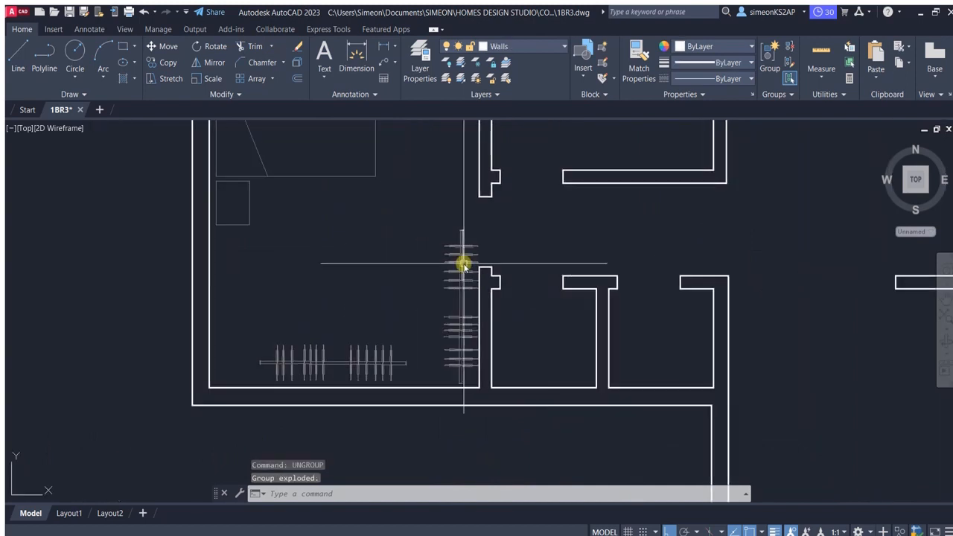
pyautogui.scroll(-4, 484, 316)
pyautogui.scroll(4, 477, 335)
pyautogui.click(496, 340)
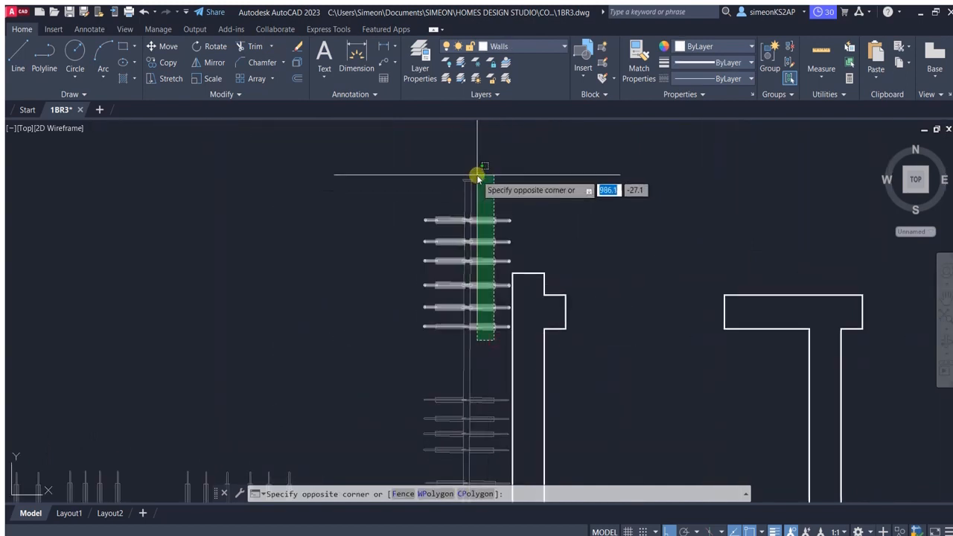
pyautogui.click(476, 177)
pyautogui.press('Delete')
pyautogui.click(457, 341)
pyautogui.click(447, 285)
pyautogui.press('Delete')
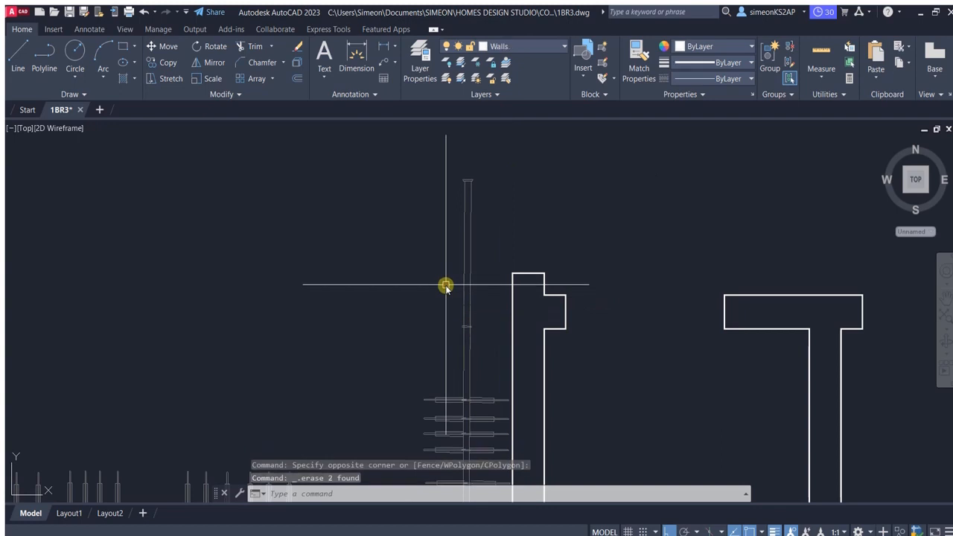
# Step: Erase the end pieces at the top of the vertical clothes rail
pyautogui.scroll(-4, 448, 285)
pyautogui.scroll(2, 465, 268)
pyautogui.click(486, 288)
pyautogui.click(441, 226)
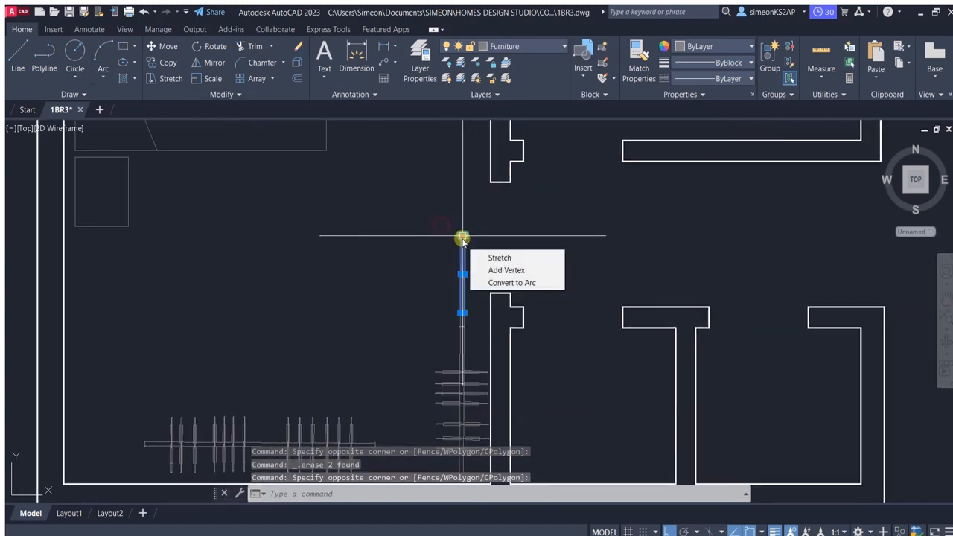
pyautogui.scroll(4, 450, 320)
pyautogui.click(509, 304)
pyautogui.press('Escape')
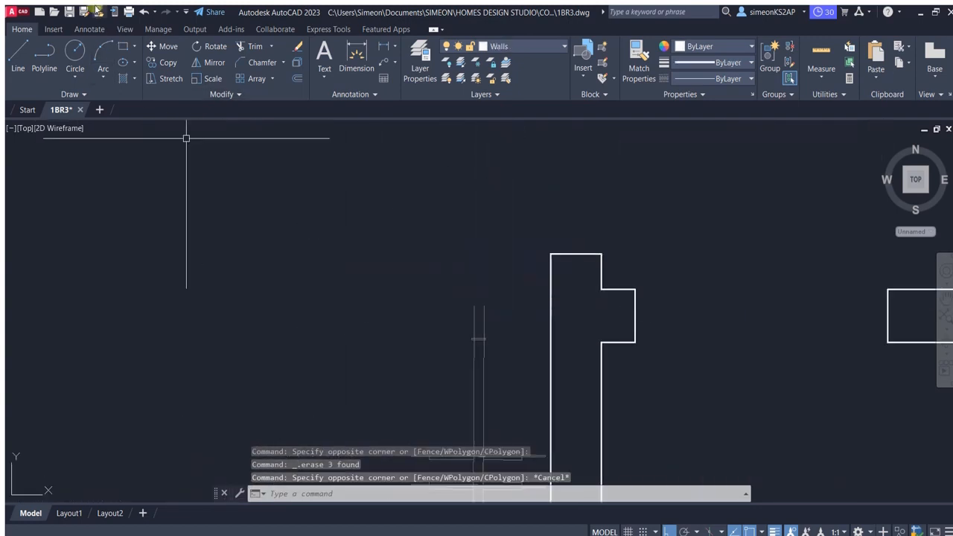
# Step: Trim the vertical clothes rail's lines where they project above and run through its upper end piece
pyautogui.click(247, 50)
pyautogui.click(497, 319)
pyautogui.click(453, 315)
pyautogui.scroll(5, 494, 343)
pyautogui.scroll(5, 443, 332)
pyautogui.click(334, 292)
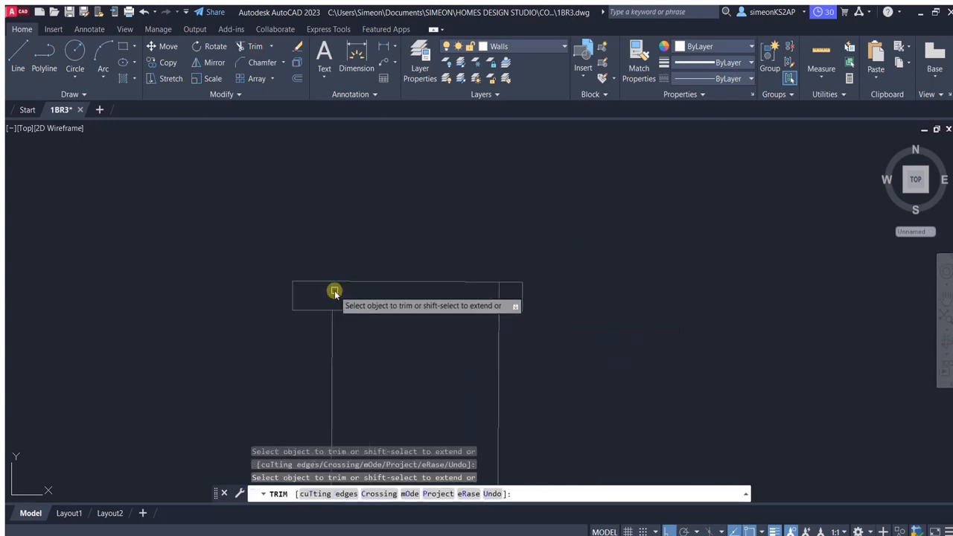
pyautogui.scroll(-2, 500, 306)
pyautogui.moveTo(503, 359); pyautogui.dragTo(504, 289, button='middle')
pyautogui.press('Escape')
# Step: Copy the topmost hanger upward along the vertical clothes rail to add three more hangers
pyautogui.click(519, 350)
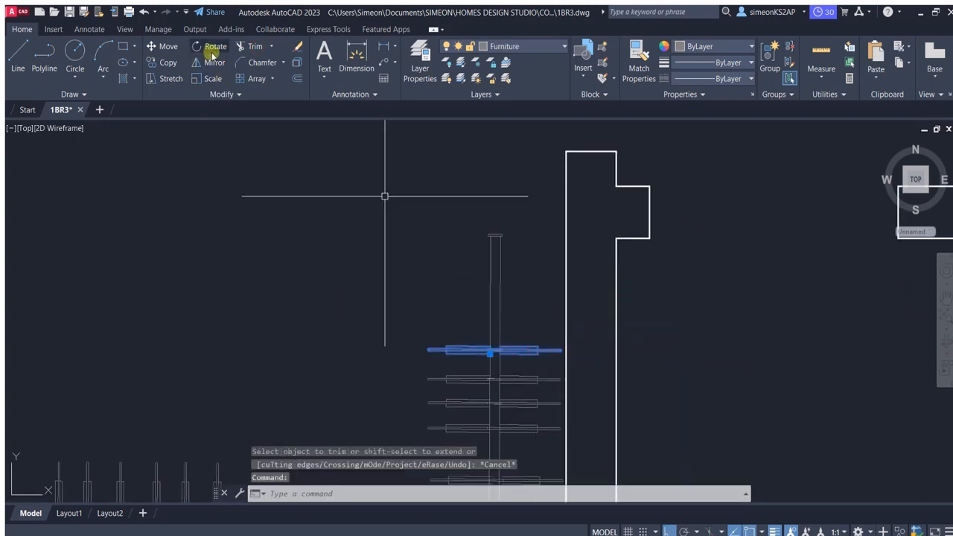
pyautogui.click(168, 61)
pyautogui.scroll(2, 540, 369)
pyautogui.click(536, 339)
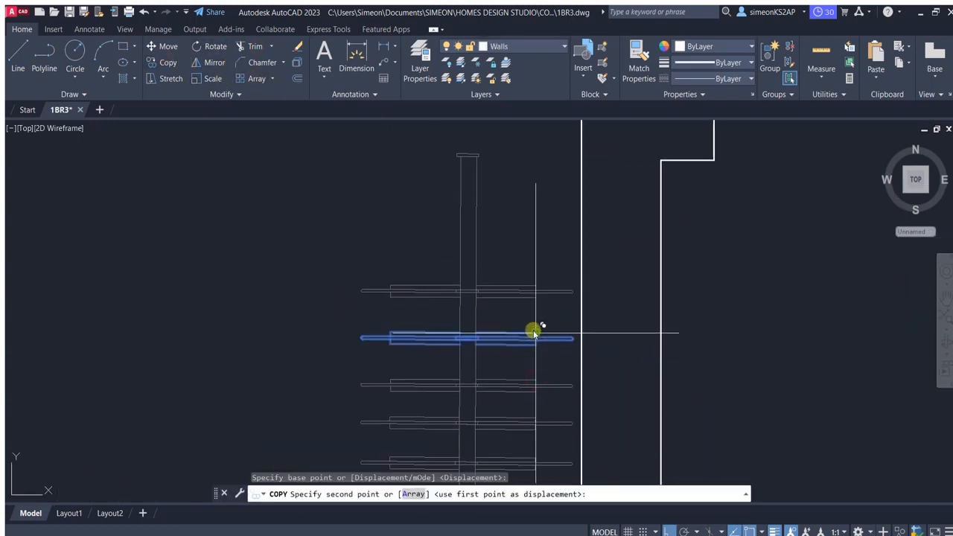
pyautogui.click(536, 285)
pyautogui.click(536, 239)
pyautogui.scroll(-5, 510, 252)
pyautogui.press('Escape')
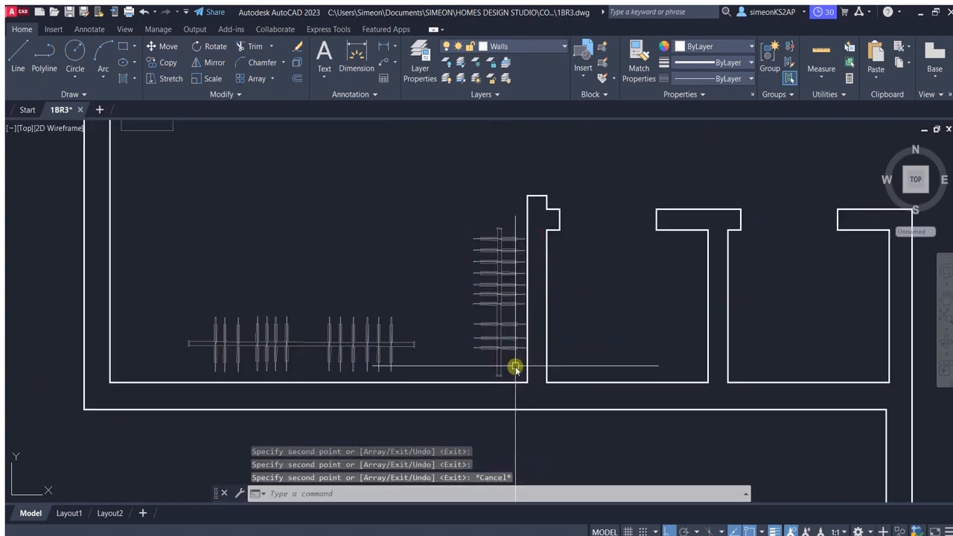
# Step: Group the vertical clothes rail together with all its hangers and end pieces
pyautogui.click(516, 366)
pyautogui.click(464, 185)
pyautogui.write('GRO')
pyautogui.press('Return')
pyautogui.scroll(-3, 536, 238)
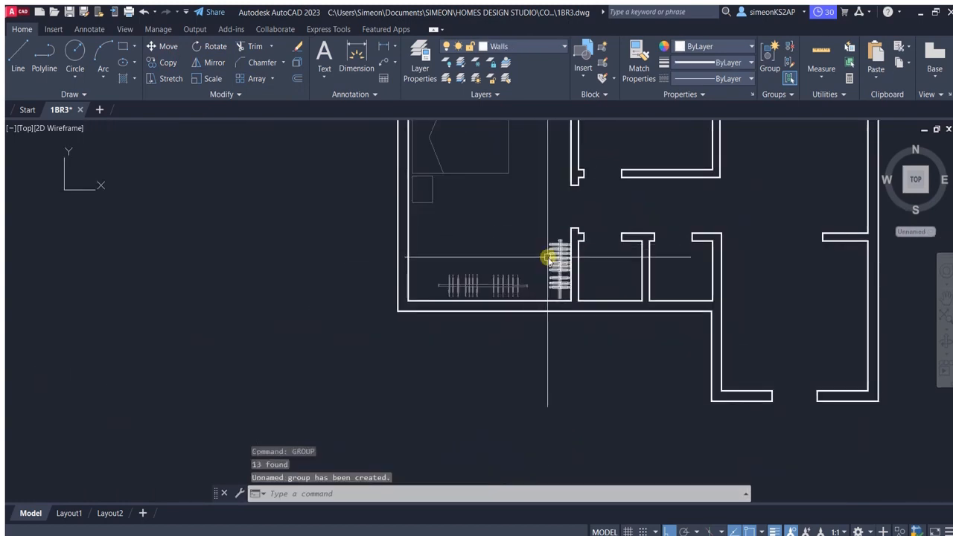
# Step: Mirror the vertical clothes rail about a vertical line through the horizontal rail's midpoint, keeping the original
pyautogui.click(214, 62)
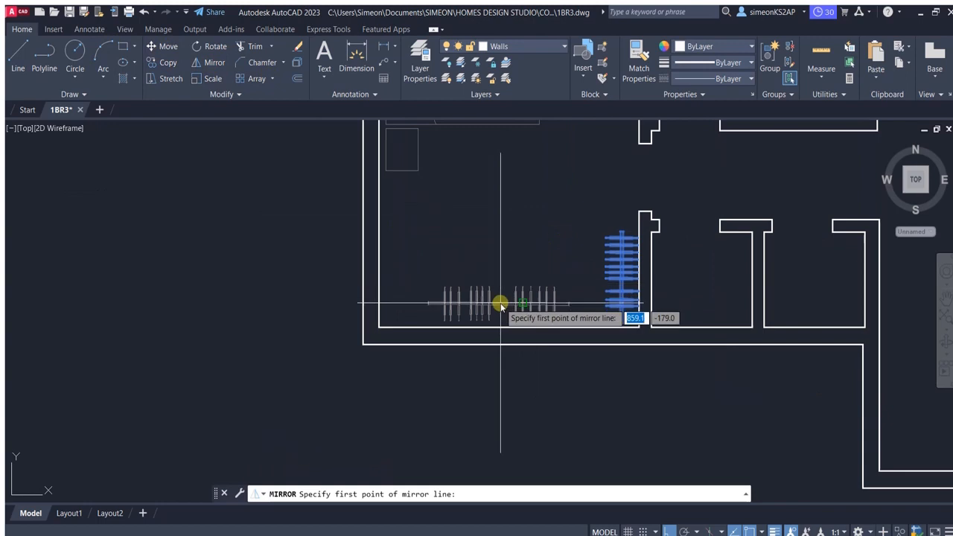
pyautogui.scroll(4, 519, 304)
pyautogui.keyDown('shift'); pyautogui.rightClick(517, 302); pyautogui.keyUp('shift')
pyautogui.click(554, 275)
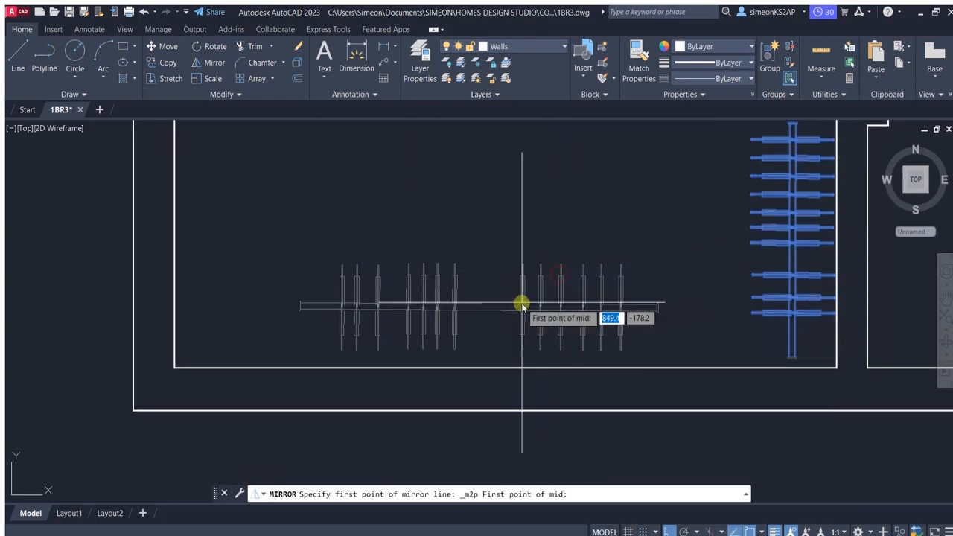
pyautogui.click(458, 304)
pyautogui.click(479, 210)
pyautogui.scroll(-4, 480, 211)
pyautogui.moveTo(481, 213); pyautogui.dragTo(453, 268, button='middle')
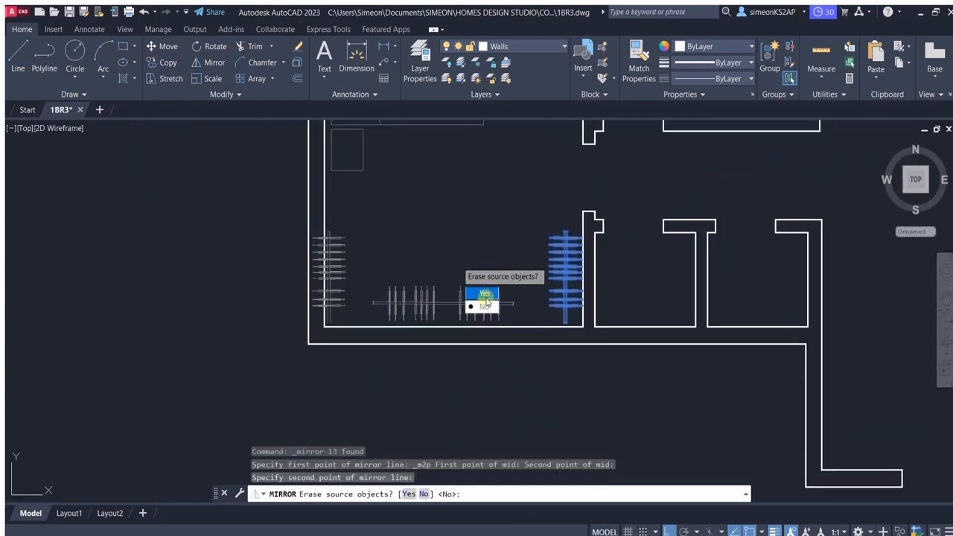
pyautogui.click(484, 305)
# Step: Move the horizontal clothes rail slightly right to centre it between the bedroom's left wall and right partition
pyautogui.scroll(-2, 379, 286)
pyautogui.scroll(2, 357, 287)
pyautogui.scroll(2, 512, 340)
pyautogui.click(499, 400)
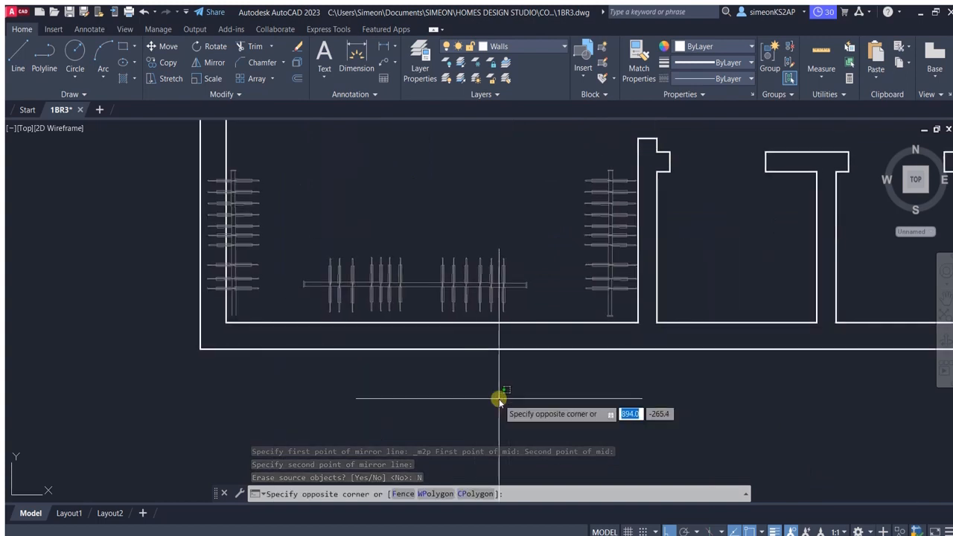
pyautogui.press('Escape')
pyautogui.click(476, 297)
pyautogui.scroll(-4, 486, 359)
pyautogui.moveTo(494, 370); pyautogui.dragTo(479, 335, button='middle')
pyautogui.click(168, 46)
pyautogui.click(458, 392)
pyautogui.click(467, 391)
pyautogui.press('Escape')
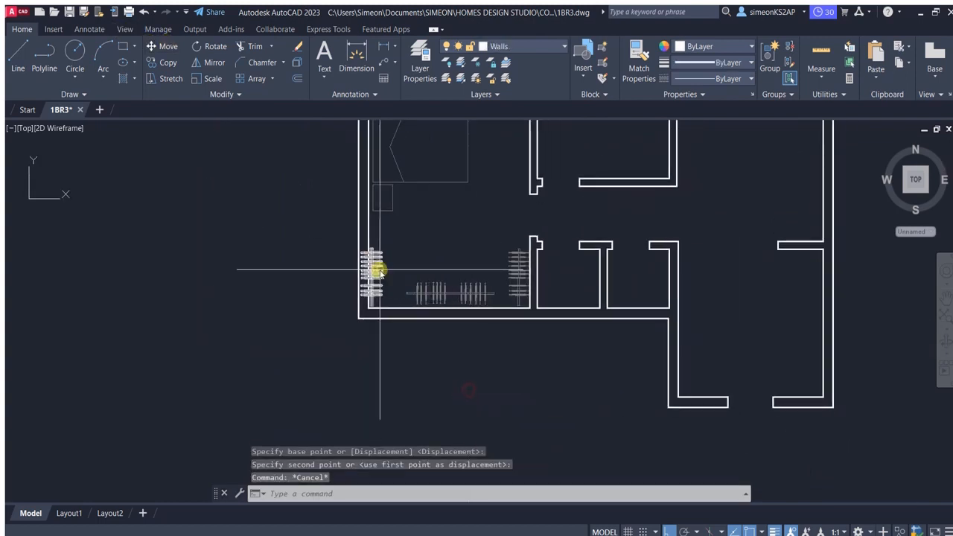
# Step: Move the mirrored vertical clothes rail right, off the left wall and into the bedroom
pyautogui.click(381, 269)
pyautogui.click(168, 46)
pyautogui.click(452, 384)
pyautogui.click(460, 385)
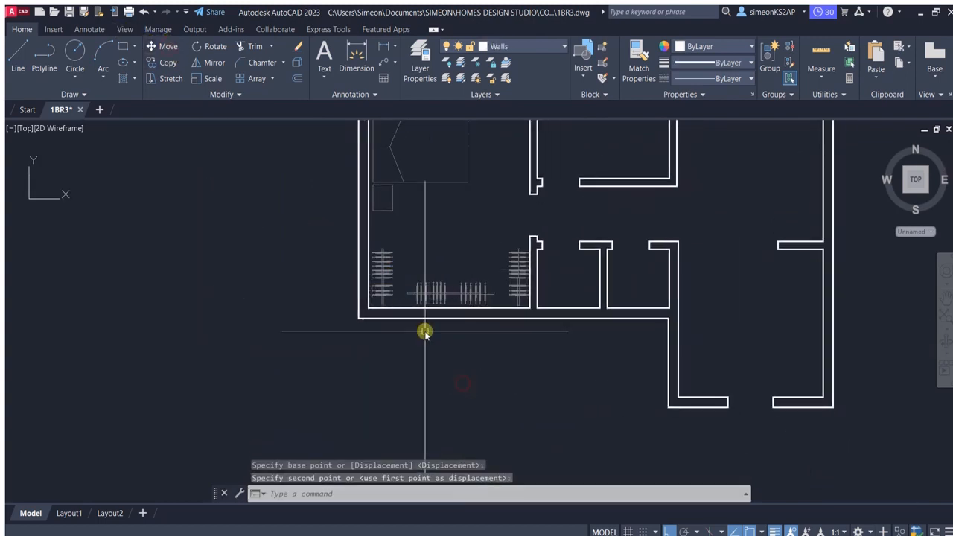
pyautogui.scroll(-4, 436, 283)
pyautogui.scroll(4, 417, 276)
# Step: Make Furniture the current layer and abandon the polyline started on the Walls layer
pyautogui.click(44, 54)
pyautogui.scroll(2, 370, 307)
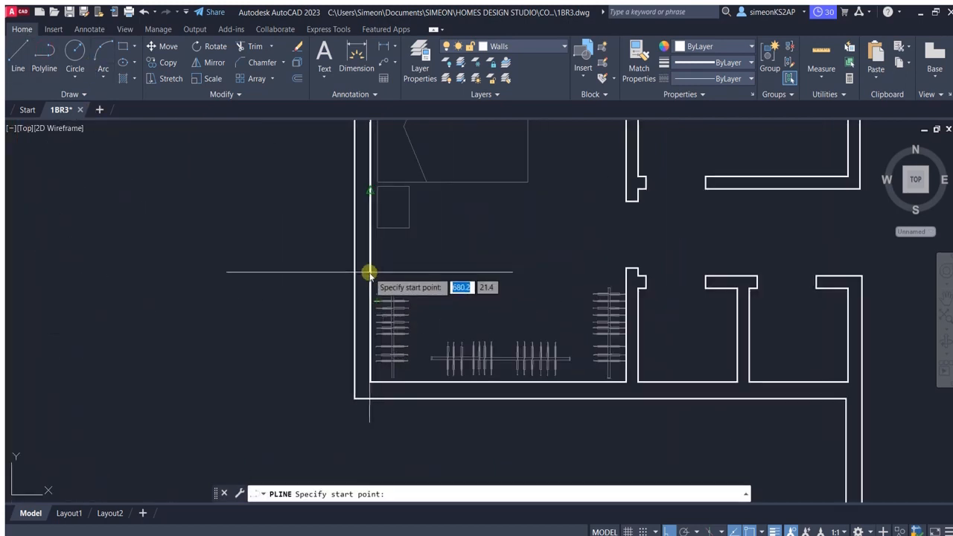
pyautogui.scroll(2, 369, 246)
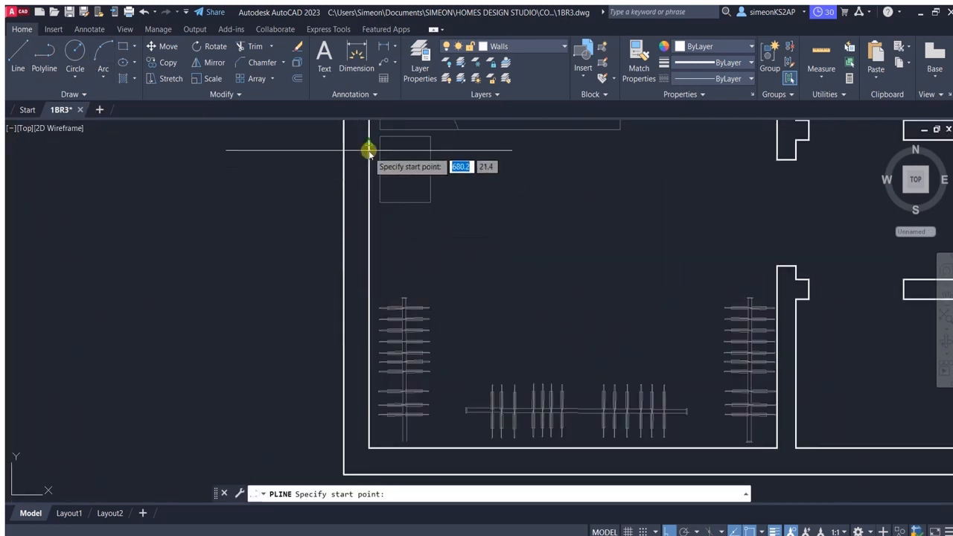
pyautogui.click(359, 284)
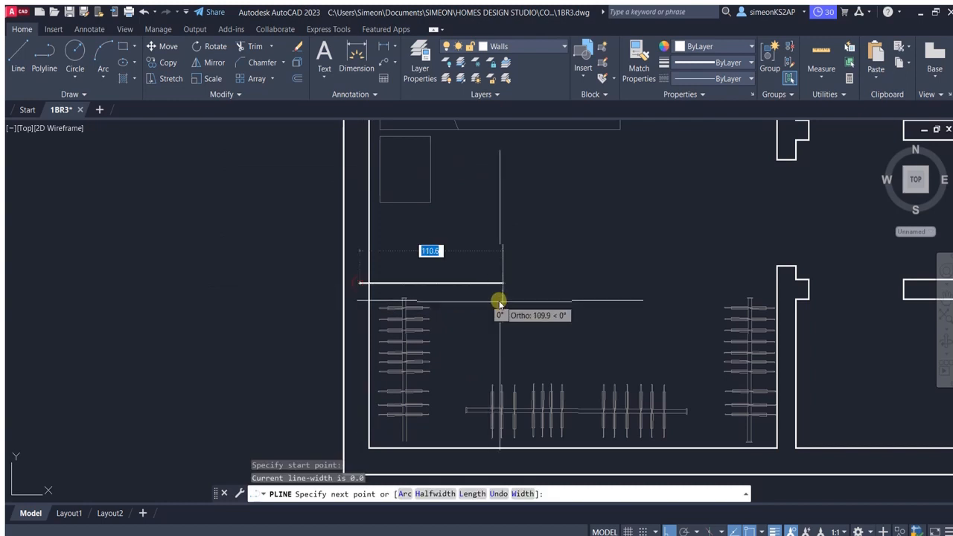
pyautogui.click(525, 50)
pyautogui.click(504, 128)
pyautogui.press('Escape')
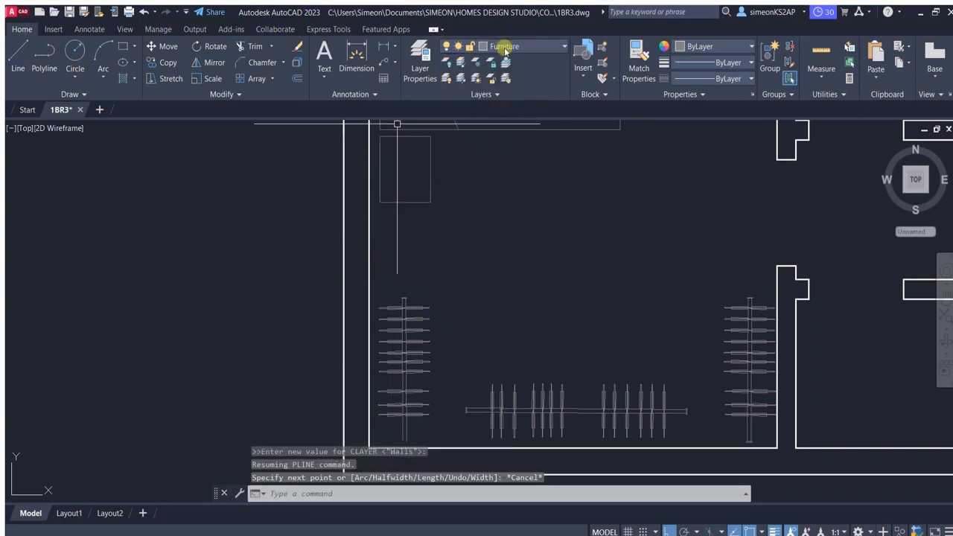
# Step: Draw a short horizontal line to the left wall from 20 above the left clothes rail, trimmed at the wall's inner face
pyautogui.press('Return')
pyautogui.scroll(2, 383, 287)
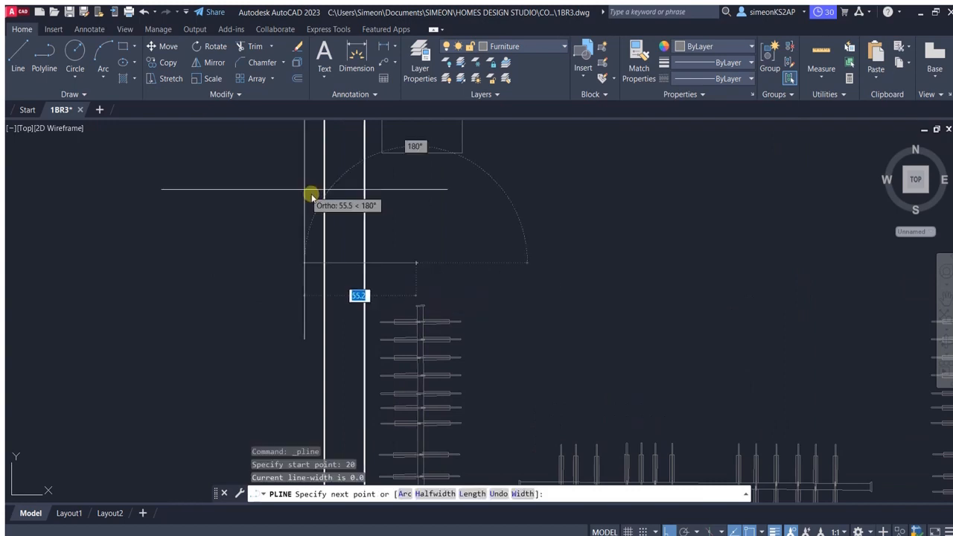
pyautogui.click(357, 271)
pyautogui.press('Escape')
pyautogui.click(255, 46)
pyautogui.scroll(4, 374, 265)
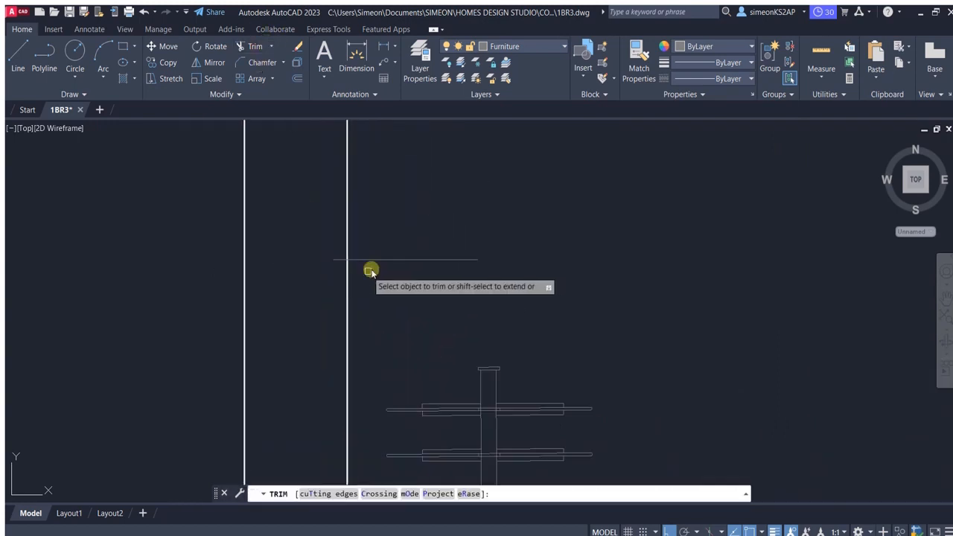
pyautogui.click(336, 261)
pyautogui.scroll(-5, 374, 265)
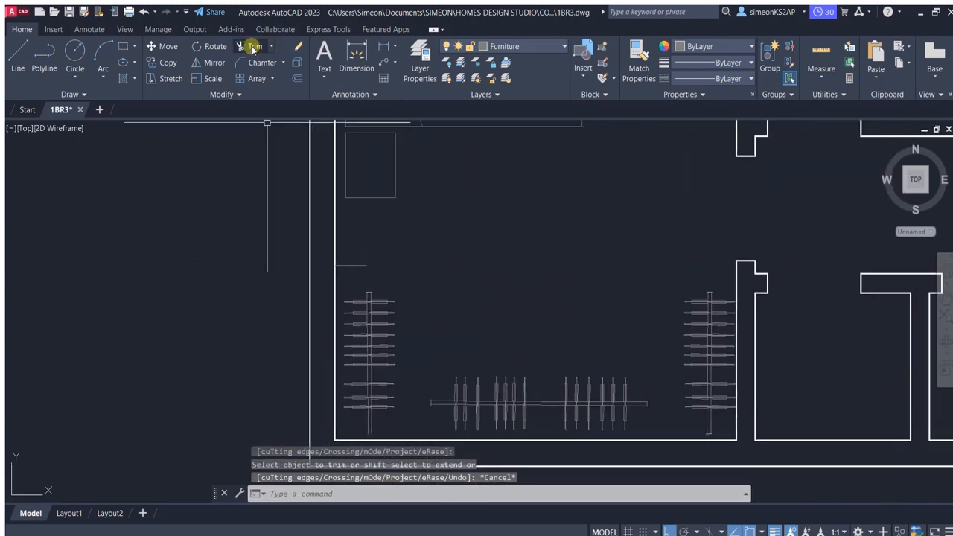
pyautogui.press('Escape')
# Step: Offset the short line by 10 toward the left clothes rail and erase the original line
pyautogui.click(296, 63)
pyautogui.write('10')
pyautogui.press('Return')
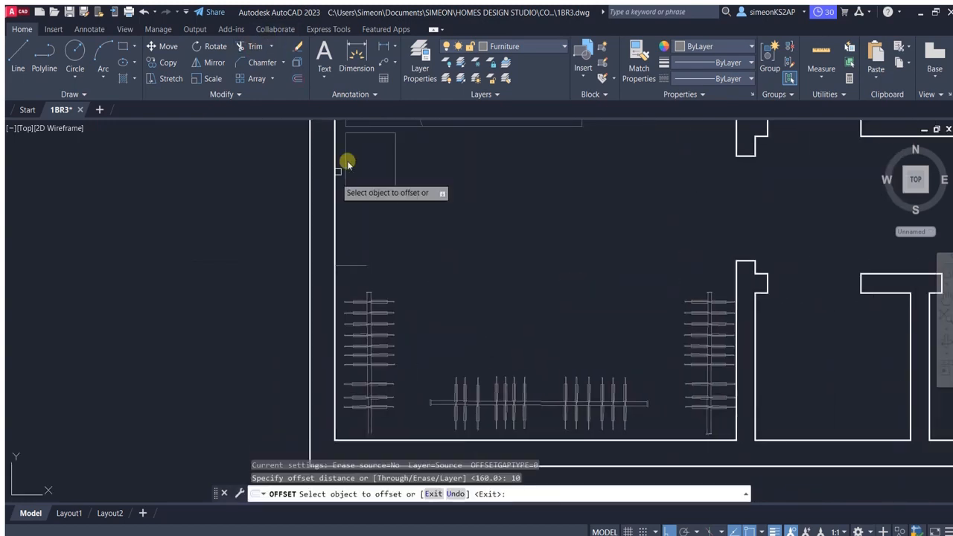
pyautogui.scroll(5, 357, 270)
pyautogui.click(352, 258)
pyautogui.click(353, 262)
pyautogui.press('Escape')
pyautogui.click(367, 258)
pyautogui.press('Delete')
pyautogui.scroll(-4, 397, 282)
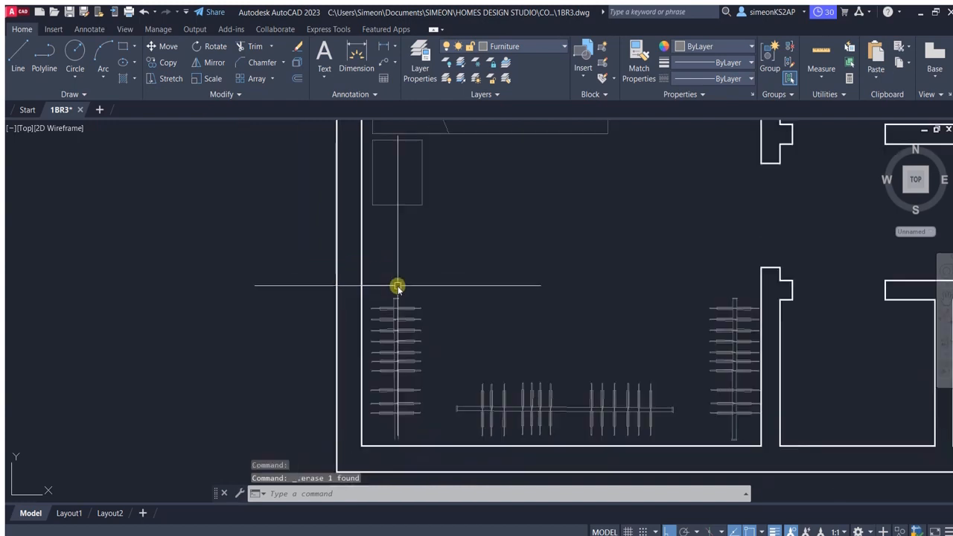
pyautogui.click(389, 283)
pyautogui.scroll(2, 396, 285)
pyautogui.moveTo(406, 285); pyautogui.dragTo(422, 286, button='middle')
pyautogui.scroll(-2, 501, 249)
pyautogui.press('Escape')
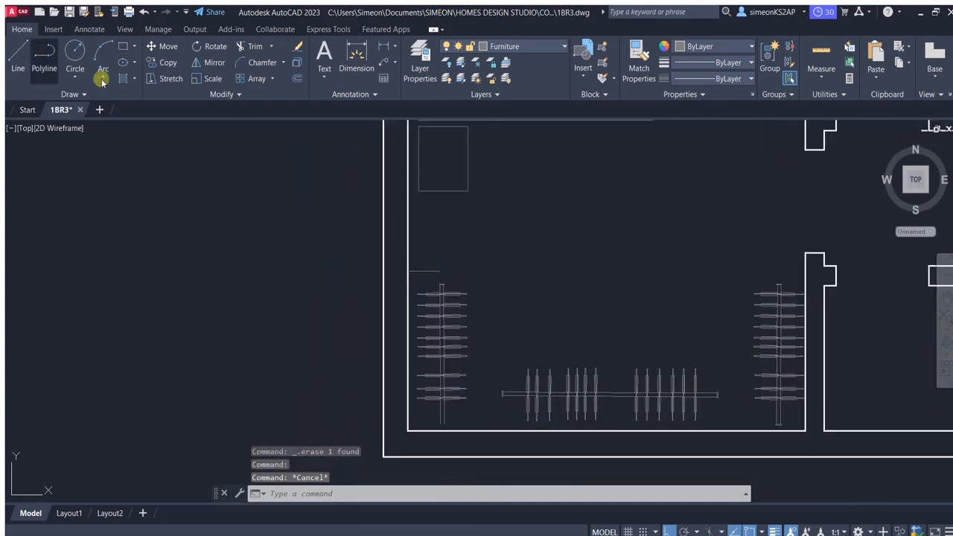
# Step: Start the wardrobe outline as a polyline from the left wall to 10 past the left rail's hangers, then down to the horizontal rail's hanger tops
pyautogui.click(44, 60)
pyautogui.scroll(5, 437, 268)
pyautogui.click(435, 269)
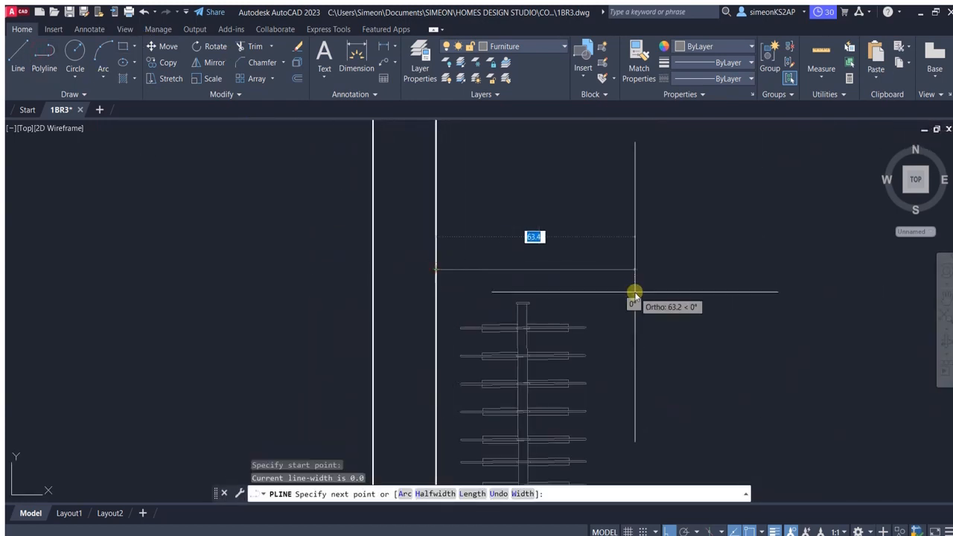
pyautogui.click(586, 269)
pyautogui.scroll(-4, 619, 332)
pyautogui.moveTo(640, 396); pyautogui.dragTo(633, 296, button='middle')
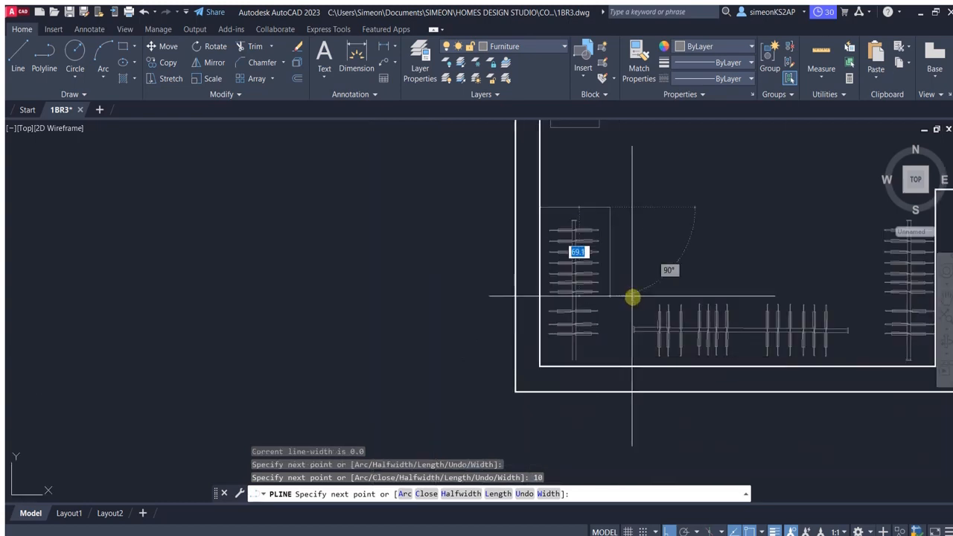
pyautogui.scroll(2, 655, 301)
pyautogui.click(581, 302)
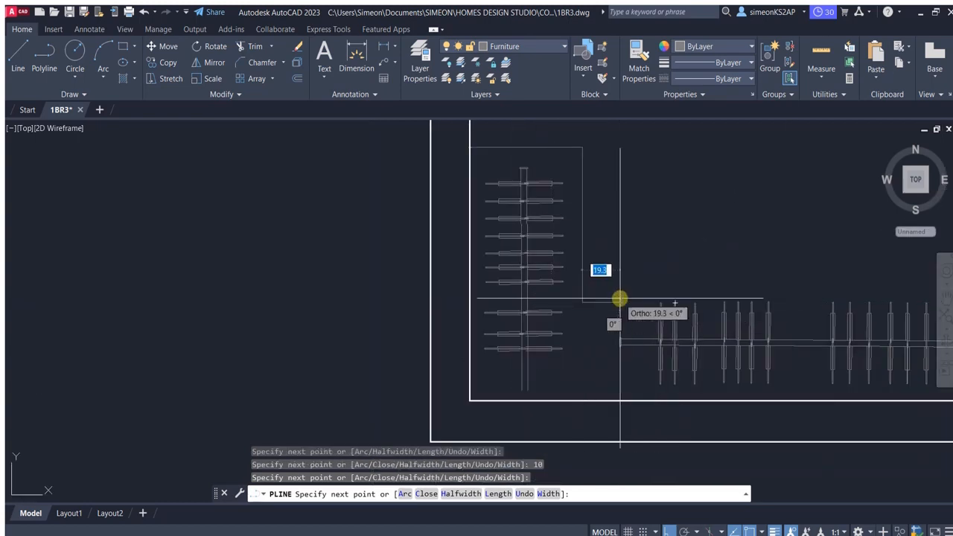
# Step: Continue the wardrobe outline across above the horizontal rail, up beside the right rail and into the right partition
pyautogui.scroll(-5, 618, 298)
pyautogui.scroll(3, 673, 334)
pyautogui.scroll(4, 709, 323)
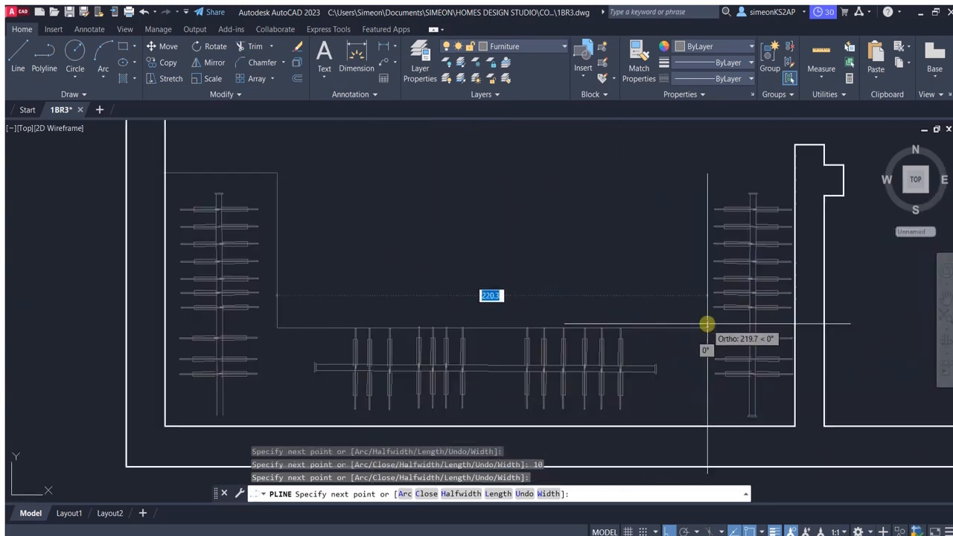
pyautogui.click(717, 299)
pyautogui.scroll(-2, 712, 249)
pyautogui.moveTo(720, 155); pyautogui.dragTo(701, 267, button='middle')
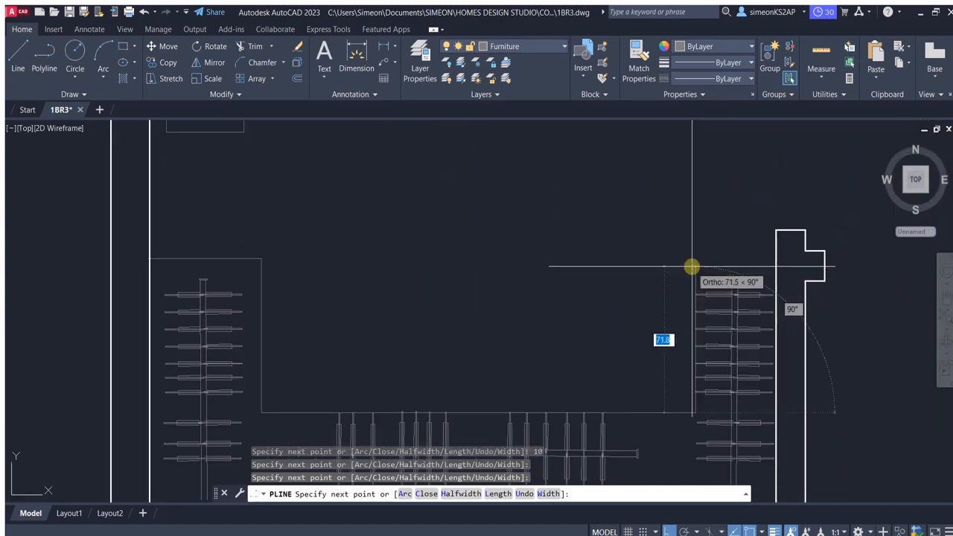
pyautogui.click(785, 278)
pyautogui.press('Escape')
pyautogui.moveTo(770, 283); pyautogui.dragTo(617, 266, button='middle')
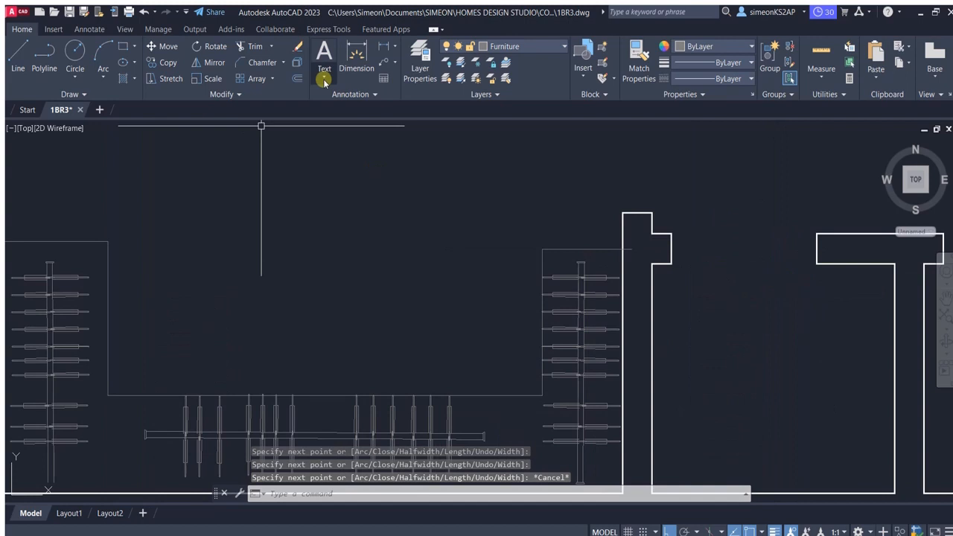
pyautogui.write('o')
pyautogui.press('Return')
pyautogui.press('Return')
pyautogui.click(628, 256)
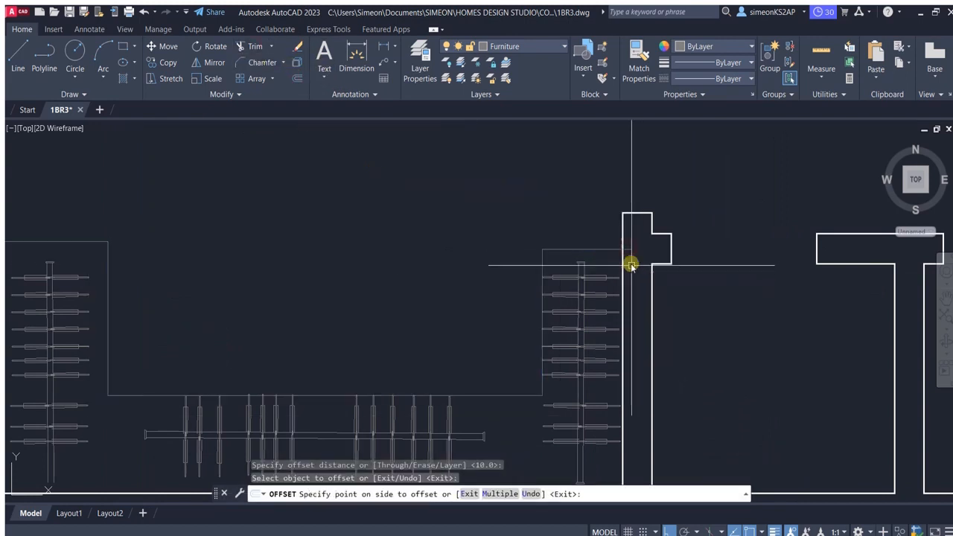
pyautogui.press('Escape')
# Step: Trim the end of the wardrobe outline that runs into the right partition
pyautogui.write('tr')
pyautogui.press('Return')
pyautogui.scroll(-5, 630, 251)
pyautogui.press('Escape')
pyautogui.scroll(5, 513, 266)
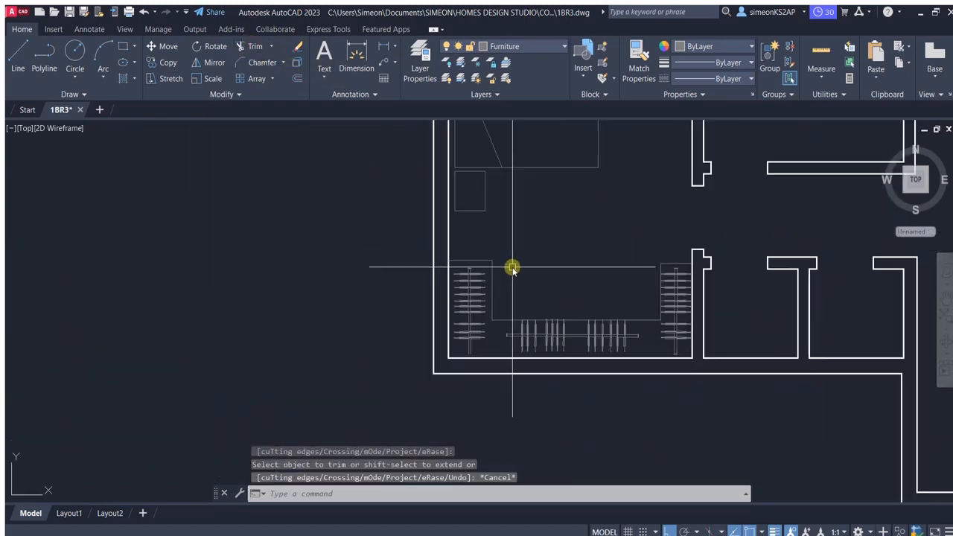
pyautogui.press('Escape')
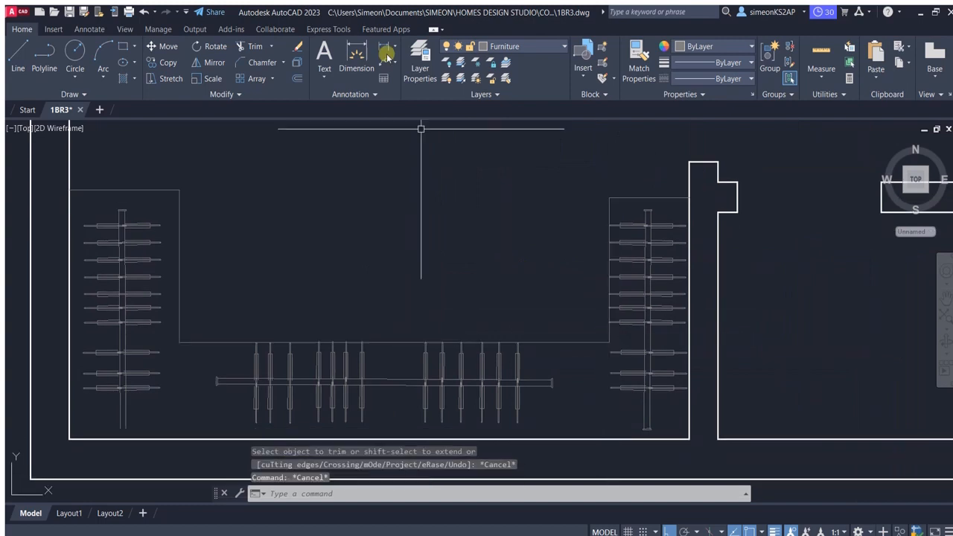
# Step: Offset the wardrobe outline by 10 toward the bedroom's interior
pyautogui.click(296, 77)
pyautogui.write('10')
pyautogui.press('Return')
pyautogui.click(609, 253)
pyautogui.click(531, 244)
pyautogui.scroll(-2, 534, 260)
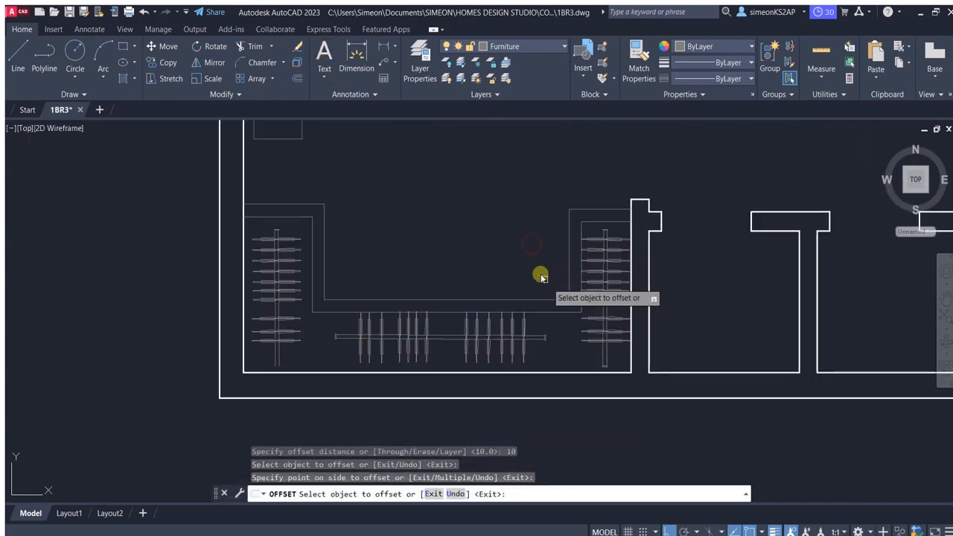
pyautogui.press('Escape')
pyautogui.press('Escape')
# Step: Try stretching the left arm of the offset wardrobe outline downward, then erase the offset outline
pyautogui.click(275, 204)
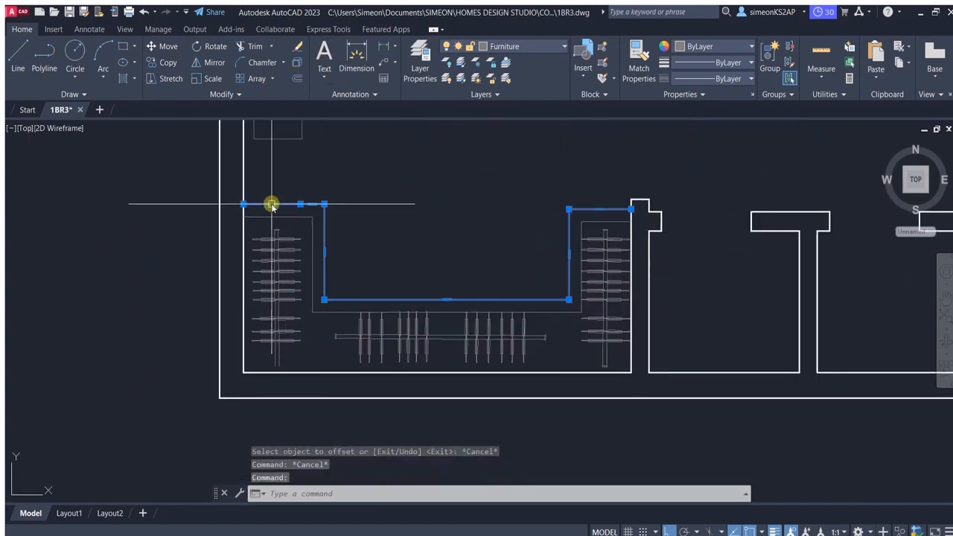
pyautogui.click(271, 204)
pyautogui.scroll(2, 267, 216)
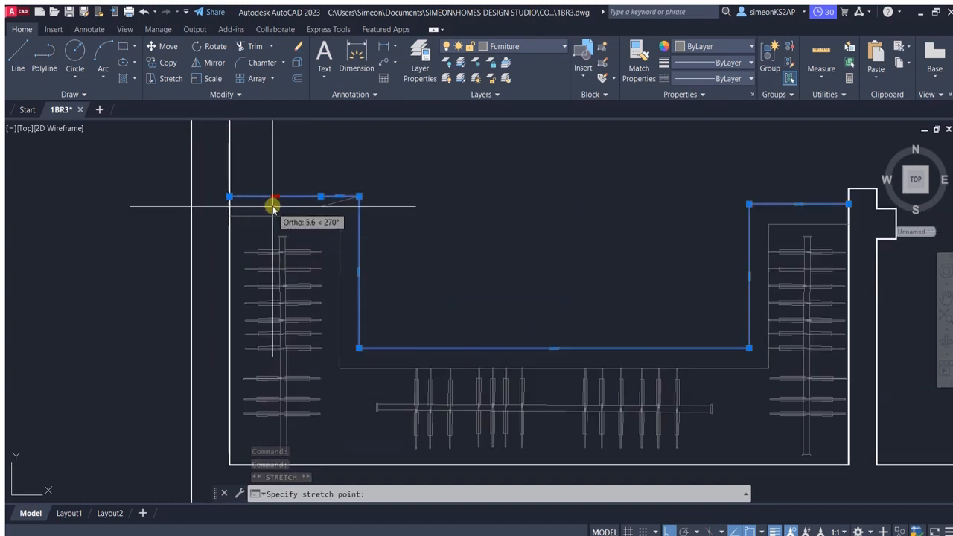
pyautogui.scroll(4, 361, 197)
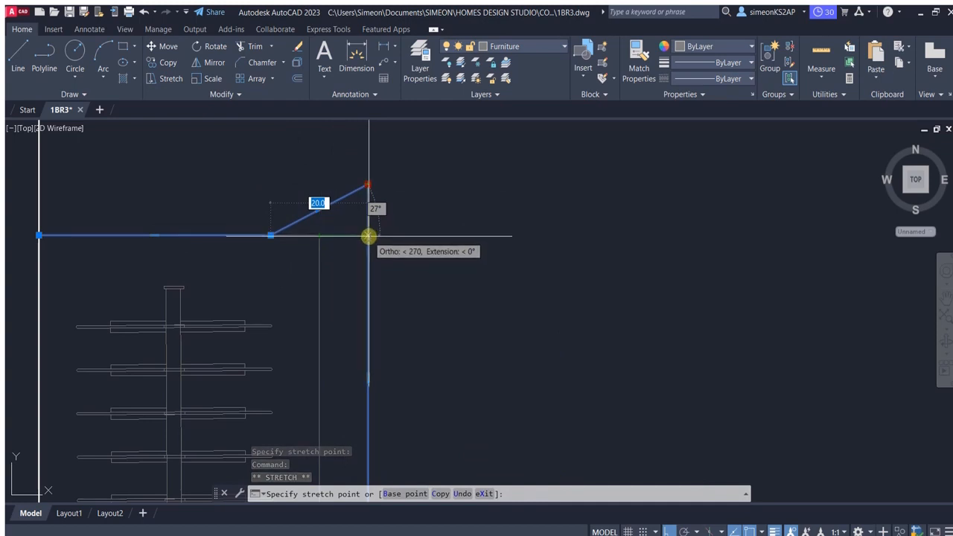
pyautogui.scroll(-4, 372, 239)
pyautogui.press('Escape')
pyautogui.press('Delete')
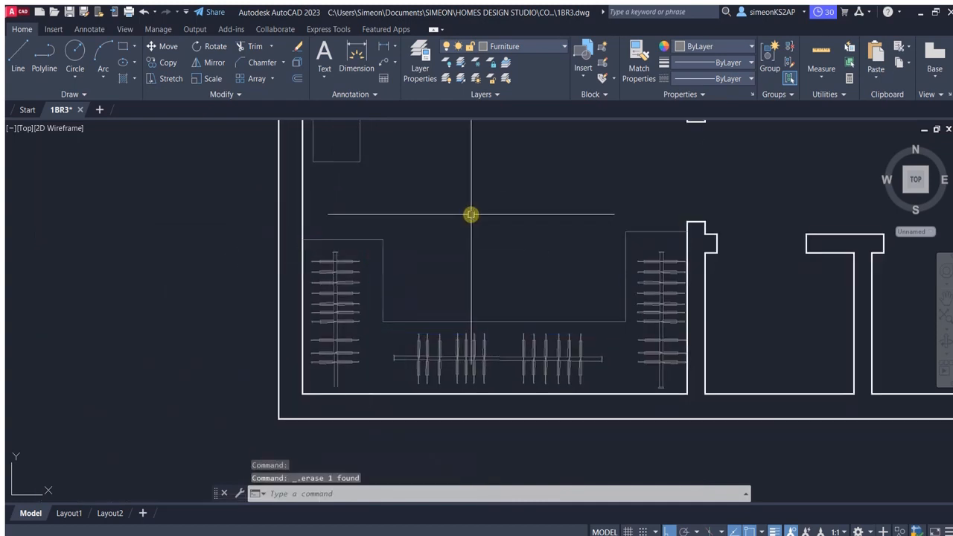
# Step: Stretch the horizontal edge above the right clothes rail of the wardrobe outline downward by 10
pyautogui.moveTo(652, 308); pyautogui.dragTo(583, 309, button='middle')
pyautogui.scroll(2, 582, 236)
pyautogui.click(584, 230)
pyautogui.click(590, 229)
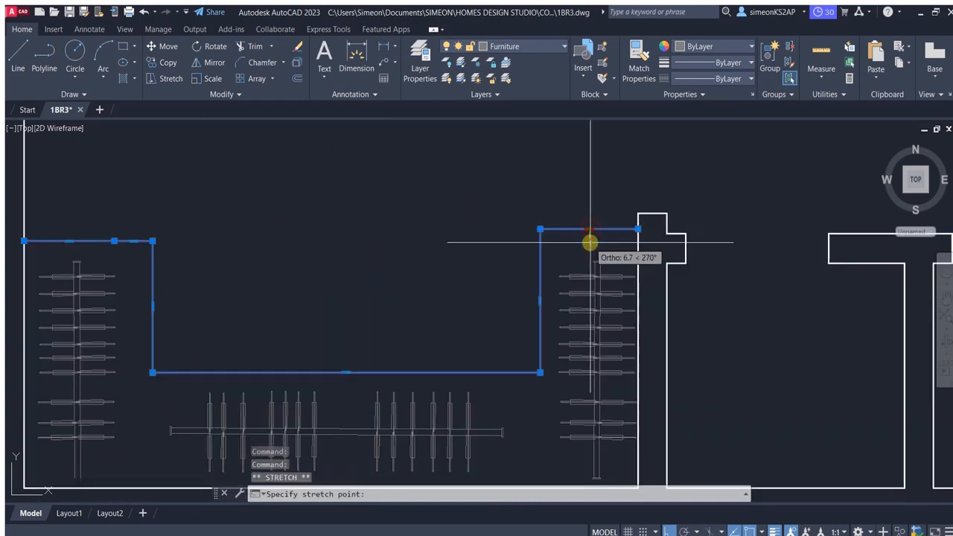
pyautogui.write('10')
pyautogui.press('Return')
pyautogui.scroll(-5, 488, 240)
pyautogui.moveTo(454, 215); pyautogui.dragTo(501, 177, button='middle')
pyautogui.press('Escape')
# Step: Stretch the inner vertical edge of the wardrobe outline's left arm toward the left clothes rail by 10
pyautogui.scroll(4, 477, 177)
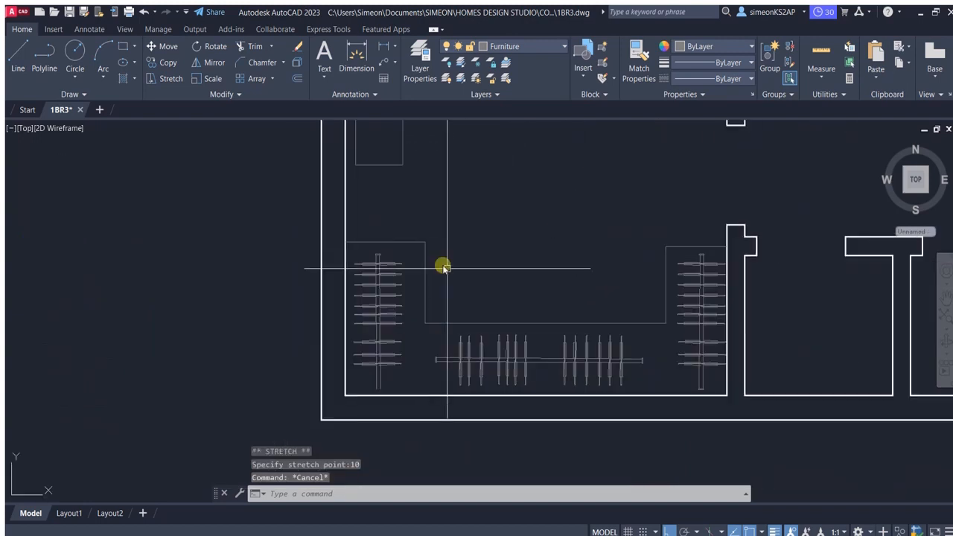
pyautogui.click(431, 269)
pyautogui.scroll(4, 431, 238)
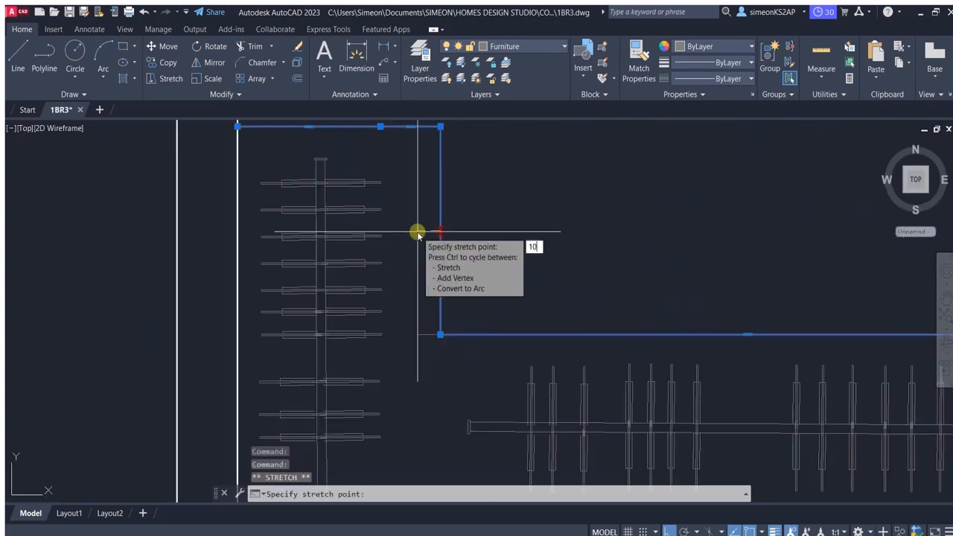
pyautogui.press('Return')
pyautogui.scroll(-5, 498, 266)
pyautogui.press('Escape')
# Step: Look over the whole floor plan and the bedroom's furniture layout
pyautogui.scroll(4, 549, 281)
pyautogui.scroll(-5, 524, 295)
pyautogui.moveTo(513, 300); pyautogui.dragTo(446, 325, button='middle')
pyautogui.scroll(-4, 486, 341)
pyautogui.press('Escape')
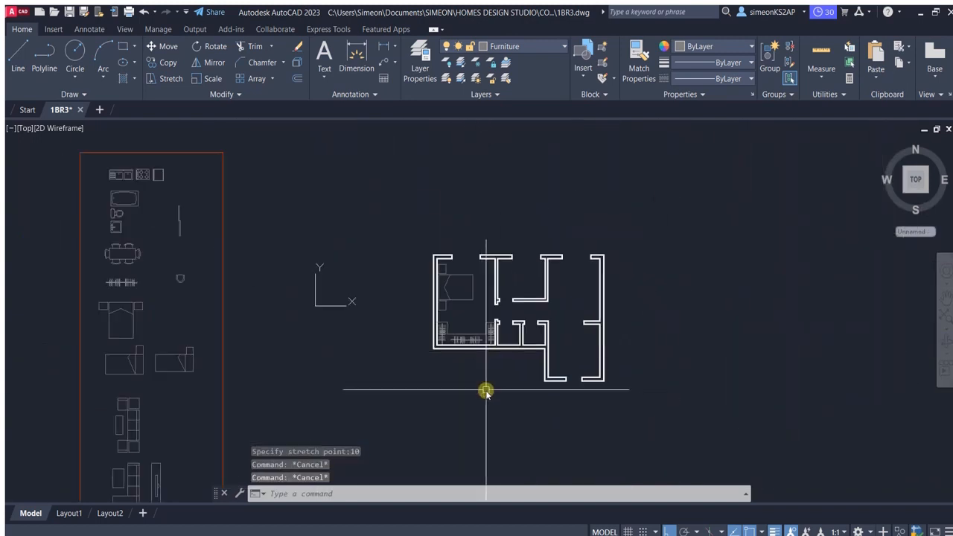
pyautogui.moveTo(486, 390); pyautogui.dragTo(493, 338, button='middle')
pyautogui.scroll(2, 448, 273)
pyautogui.moveTo(493, 238)
pyautogui.mouseDown(button='middle')
pyautogui.moveTo(452, 289)
pyautogui.moveTo(492, 280)
pyautogui.moveTo(437, 271)
pyautogui.mouseUp(button='middle')
pyautogui.scroll(2, 453, 277)
pyautogui.scroll(-2, 480, 277)
pyautogui.scroll(2, 492, 270)
pyautogui.scroll(-2, 498, 262)
pyautogui.scroll(2, 439, 272)
pyautogui.moveTo(452, 312); pyautogui.dragTo(461, 276, button='middle')
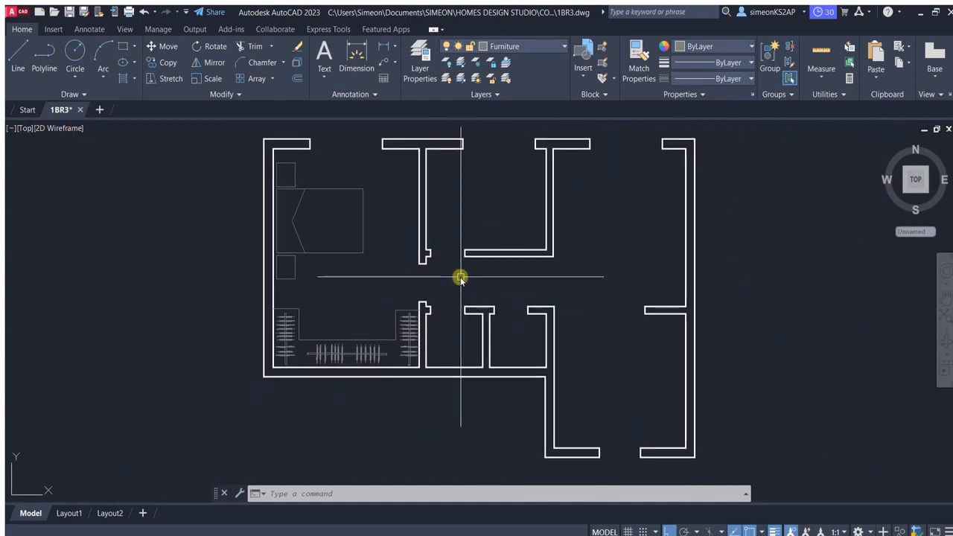
# Step: Copy the L-shaped sofa with coffee table from the furniture library into the living room at the plan's lower right
pyautogui.scroll(-2, 363, 280)
pyautogui.scroll(-4, 498, 320)
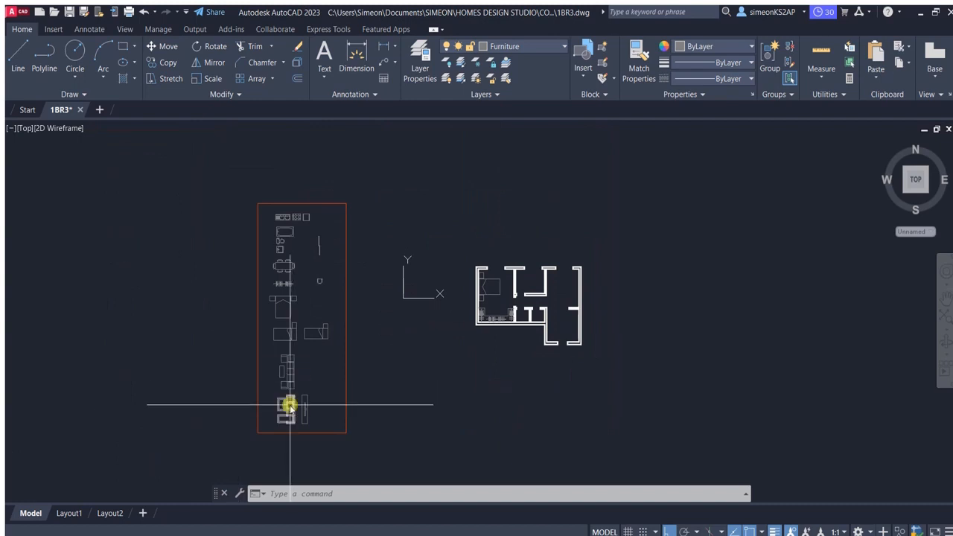
pyautogui.scroll(3, 291, 406)
pyautogui.click(362, 360)
pyautogui.moveTo(290, 406); pyautogui.dragTo(302, 309, button='middle')
pyautogui.click(167, 62)
pyautogui.click(307, 322)
pyautogui.scroll(-4, 336, 381)
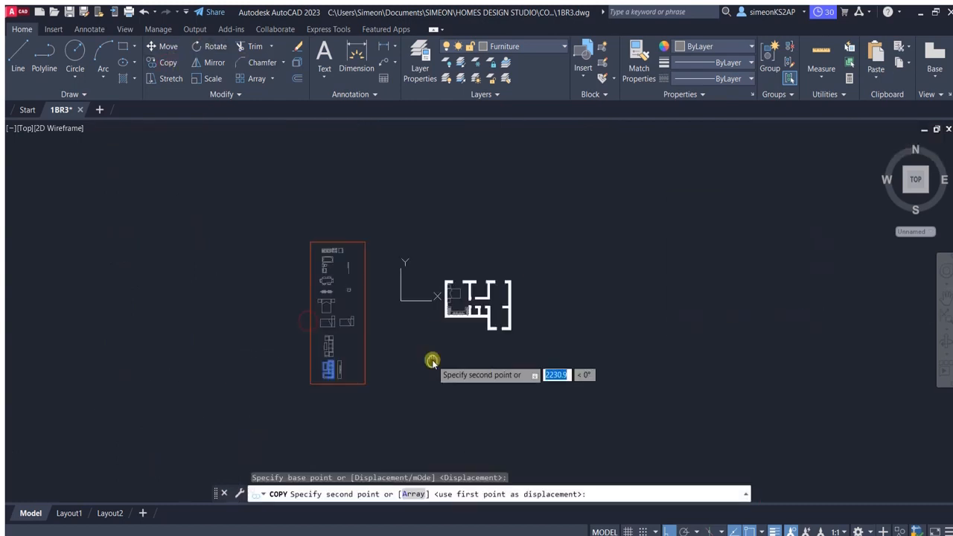
pyautogui.scroll(5, 506, 327)
pyautogui.click(513, 304)
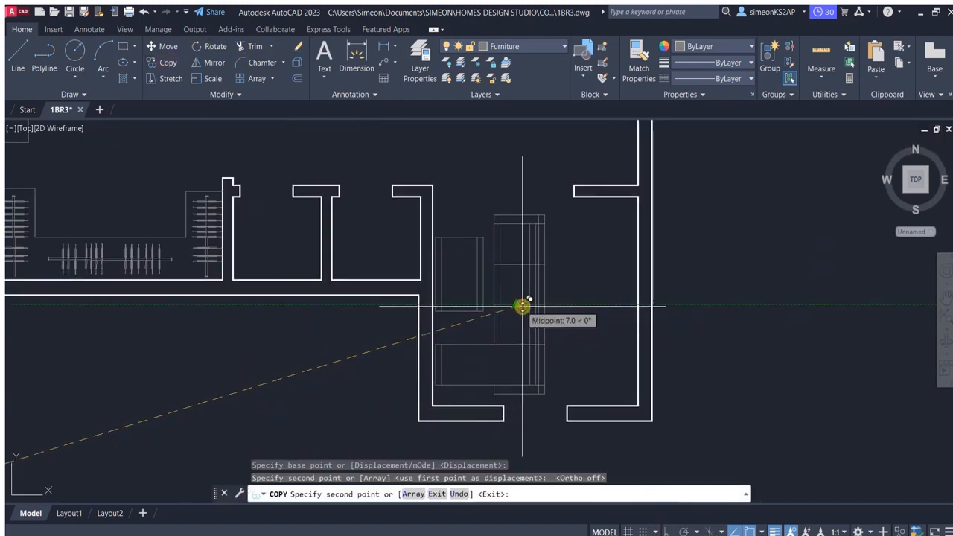
pyautogui.press('Escape')
# Step: Mirror the living room sofa set about a vertical line and erase the source objects
pyautogui.click(212, 62)
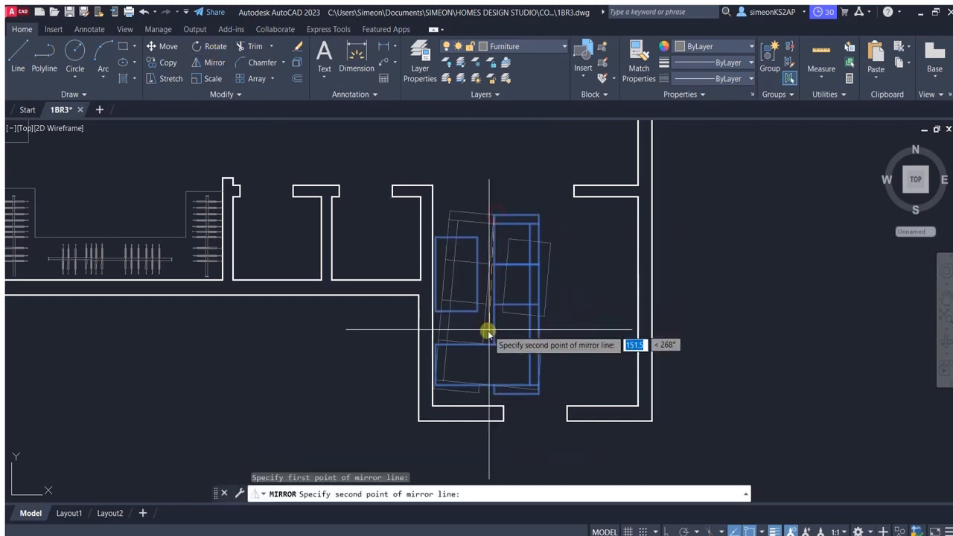
pyautogui.press('F8')
pyautogui.click(563, 476)
pyautogui.write('Y')
pyautogui.press('Return')
pyautogui.scroll(-3, 514, 283)
pyautogui.scroll(4, 548, 302)
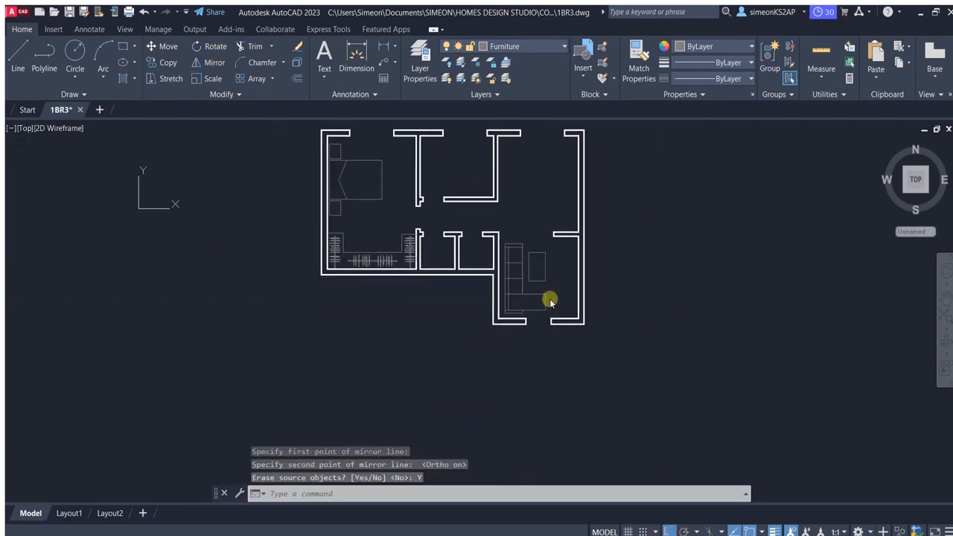
# Step: Move the sofa set horizontally to sit against the living room's left wall
pyautogui.scroll(-2, 395, 216)
pyautogui.write('m')
pyautogui.press('Return')
pyautogui.click(662, 313)
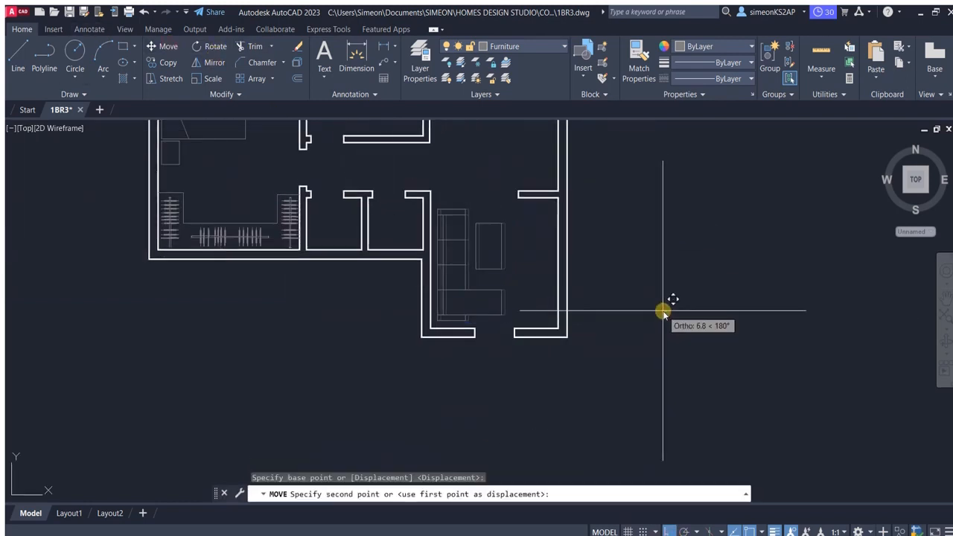
pyautogui.scroll(2, 659, 313)
pyautogui.click(656, 313)
pyautogui.scroll(-4, 356, 253)
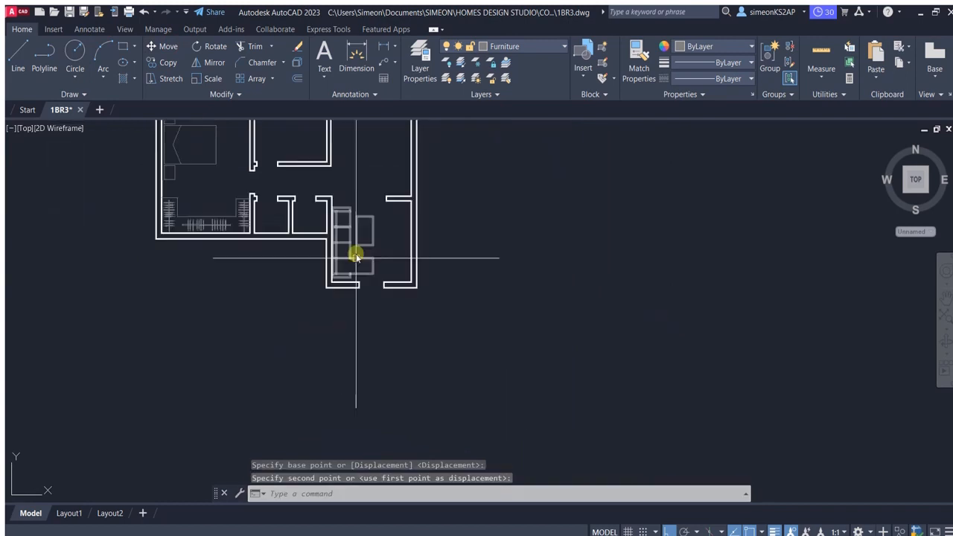
pyautogui.scroll(2, 442, 249)
pyautogui.moveTo(356, 255); pyautogui.dragTo(445, 285, button='middle')
pyautogui.press('Escape')
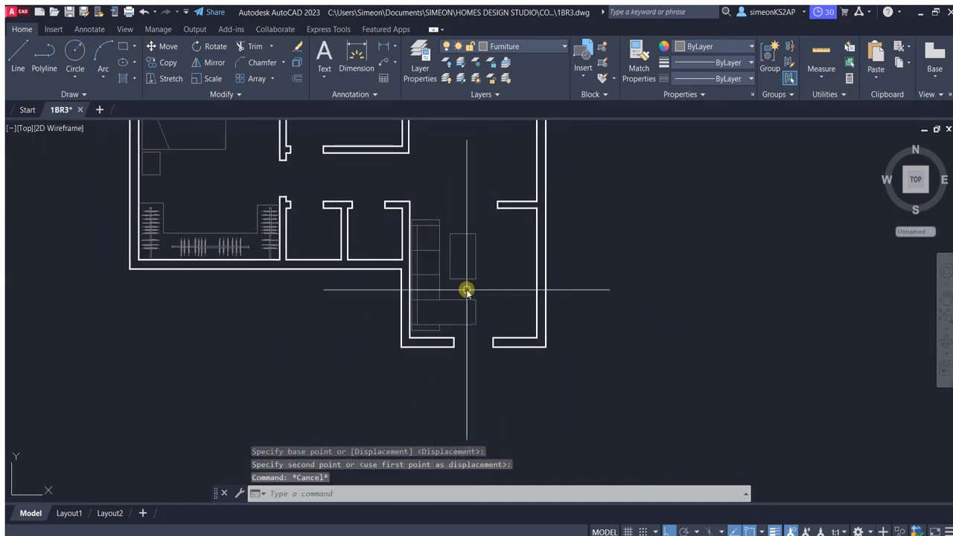
# Step: Draw a vertical polyline from the left wall end at the bottom opening up across the sofa's chaise
pyautogui.scroll(2, 454, 297)
pyautogui.write('pl')
pyautogui.press('Return')
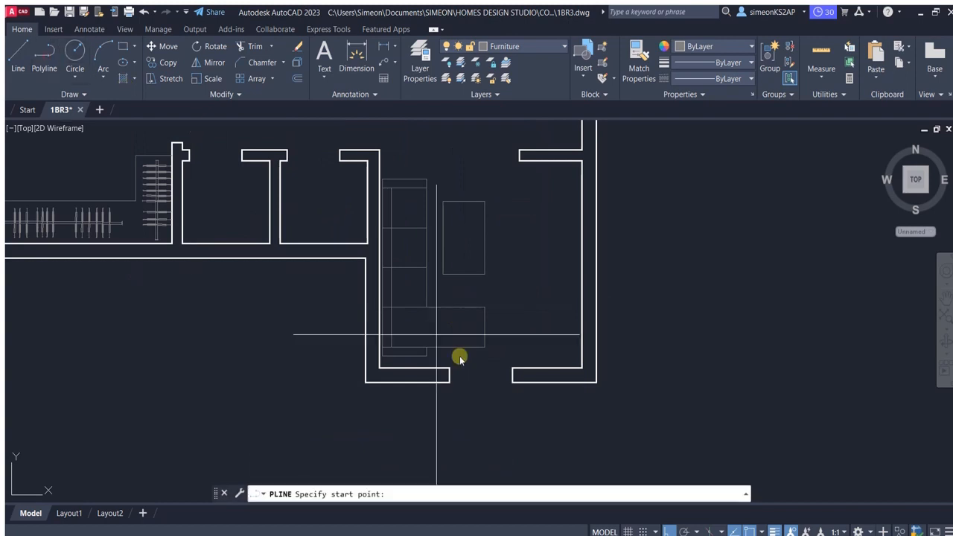
pyautogui.scroll(4, 463, 362)
pyautogui.click(417, 356)
pyautogui.press('Escape')
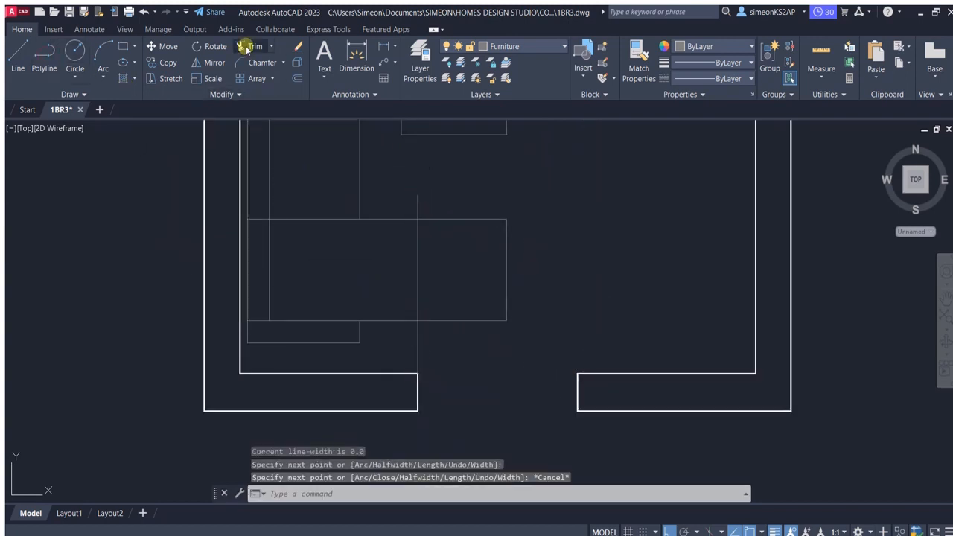
# Step: Trim the chaise beyond the vertical polyline, along with the polyline's excess, so the sofa ends level with the bottom opening
pyautogui.click(255, 46)
pyautogui.click(506, 260)
pyautogui.press('Escape')
pyautogui.press('Escape')
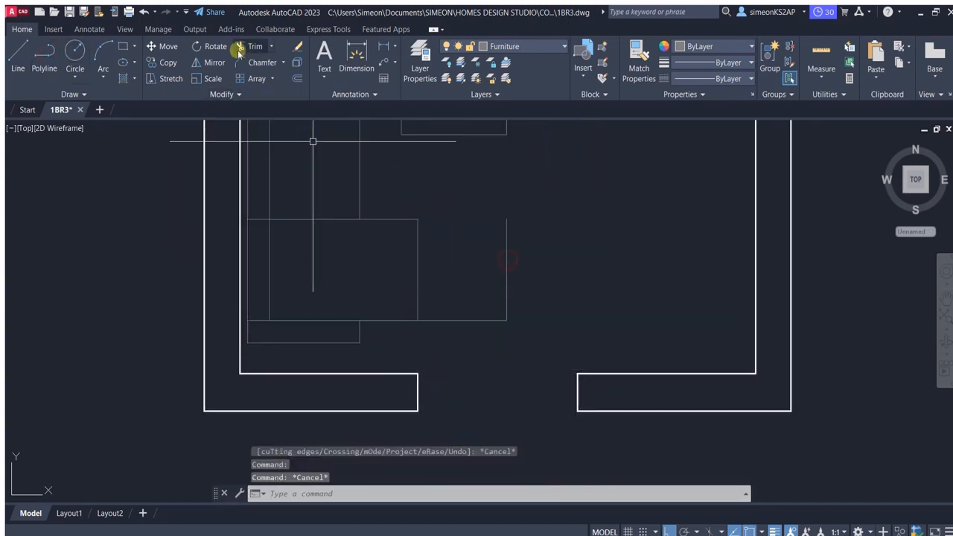
pyautogui.click(256, 46)
pyautogui.scroll(-3, 481, 334)
pyautogui.press('Escape')
pyautogui.scroll(4, 449, 315)
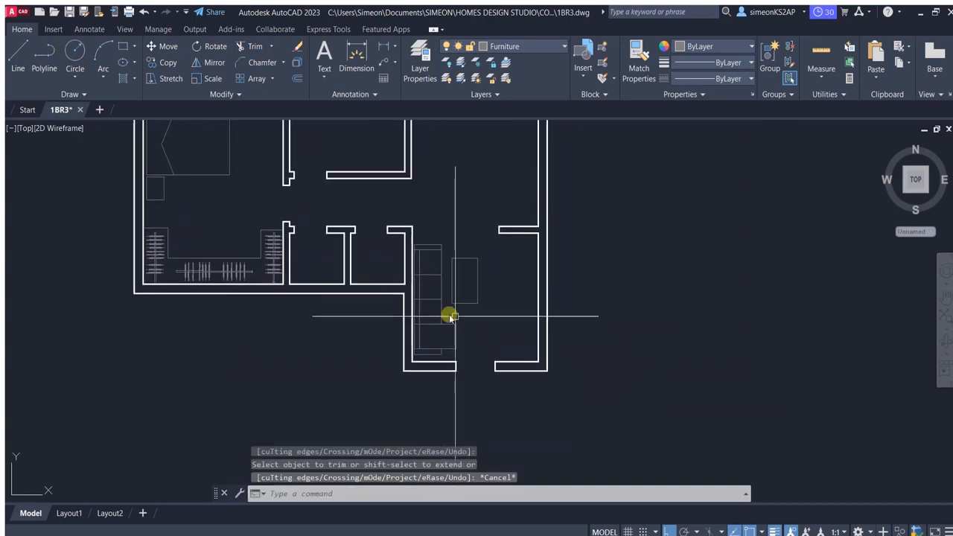
pyautogui.scroll(-3, 491, 335)
pyautogui.press('Escape')
# Step: Copy the TV unit from the furniture library to the living room's right wall, opposite the sofa
pyautogui.scroll(-3, 482, 298)
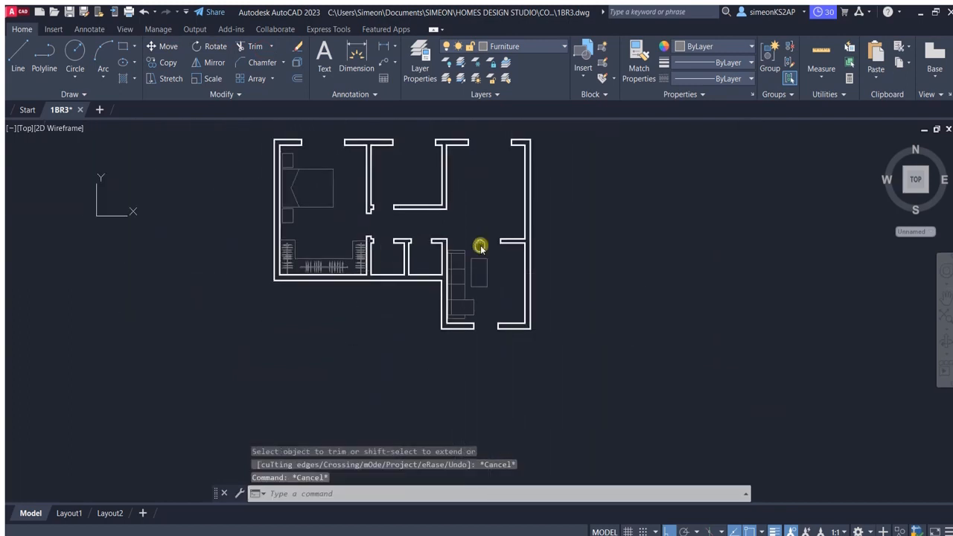
pyautogui.scroll(4, 298, 404)
pyautogui.click(289, 366)
pyautogui.click(163, 62)
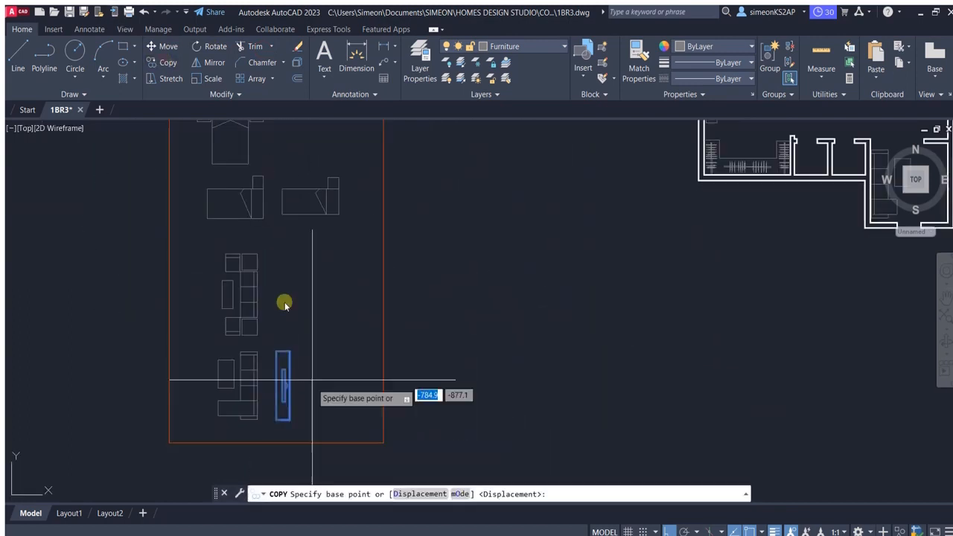
pyautogui.click(285, 401)
pyautogui.scroll(-3, 429, 346)
pyautogui.press('F8')
pyautogui.scroll(5, 459, 262)
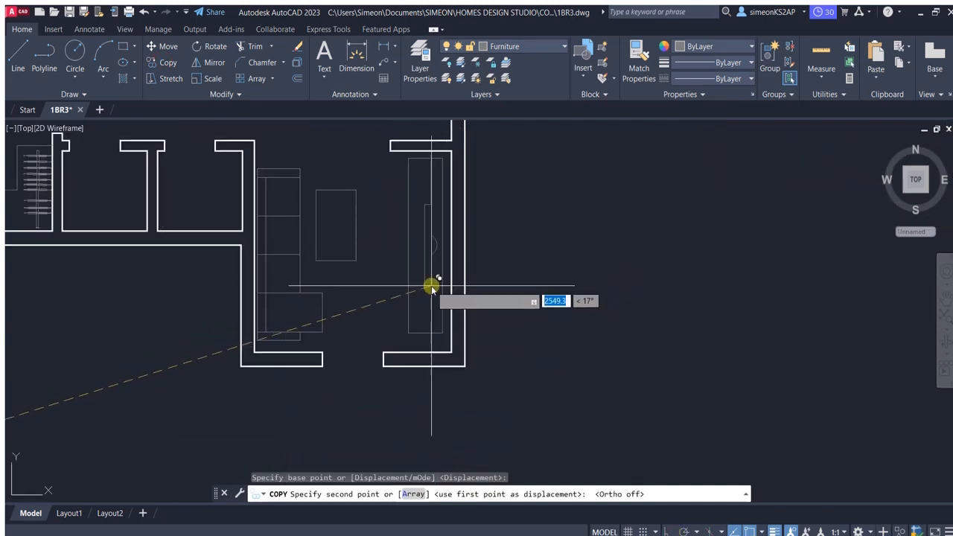
pyautogui.click(435, 286)
pyautogui.scroll(-3, 446, 253)
pyautogui.scroll(5, 428, 240)
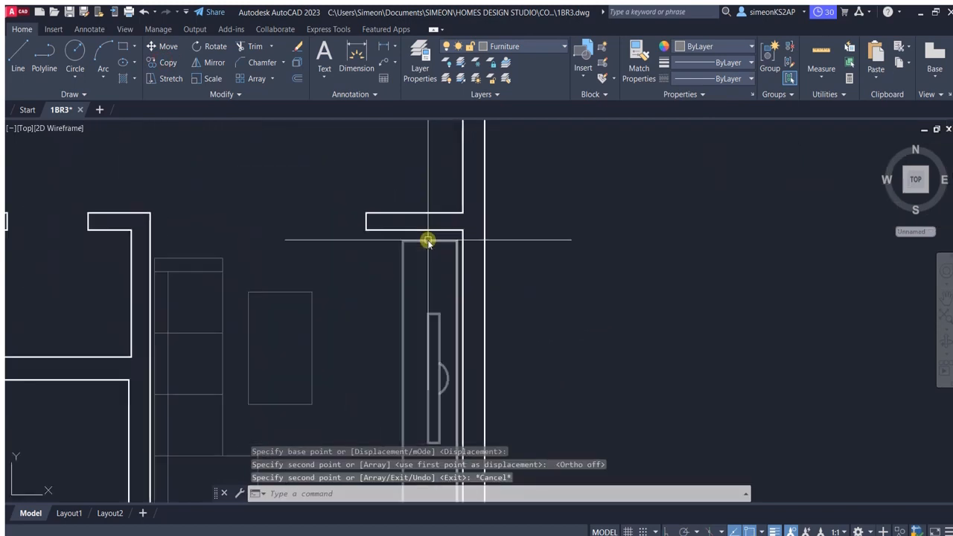
pyautogui.press('Escape')
# Step: Ungroup the copied TV unit and stretch its cabinet's top edge up about 8 toward the partition stub
pyautogui.write('ung')
pyautogui.press('Return')
pyautogui.scroll(3, 427, 240)
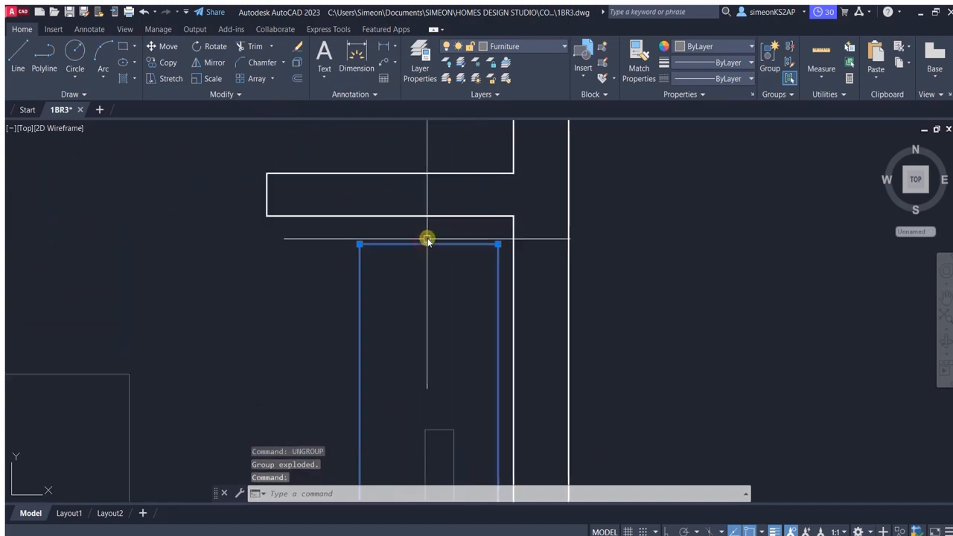
pyautogui.scroll(2, 430, 223)
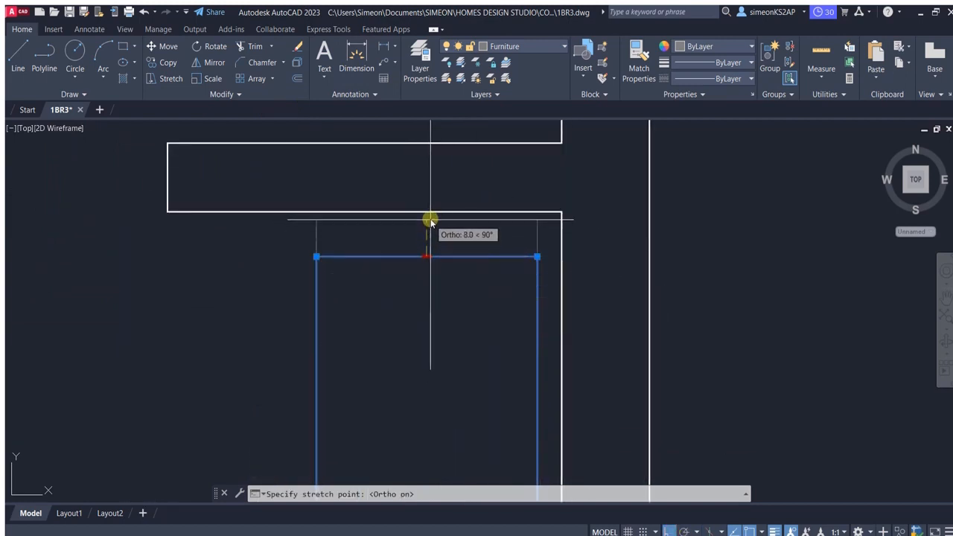
pyautogui.click(431, 220)
# Step: Stretch the TV cabinet's bottom edge down about 24 toward the living room's lower wall
pyautogui.scroll(-3, 432, 246)
pyautogui.scroll(3, 435, 335)
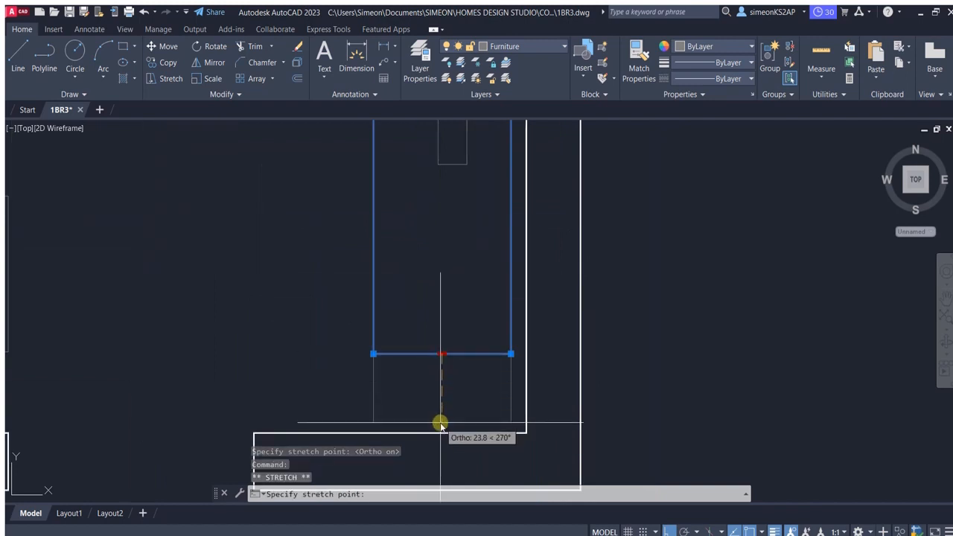
pyautogui.scroll(-3, 441, 424)
pyautogui.press('Escape')
# Step: Move the cabinet and television together slightly right, closer to the living room's outer wall
pyautogui.scroll(4, 449, 336)
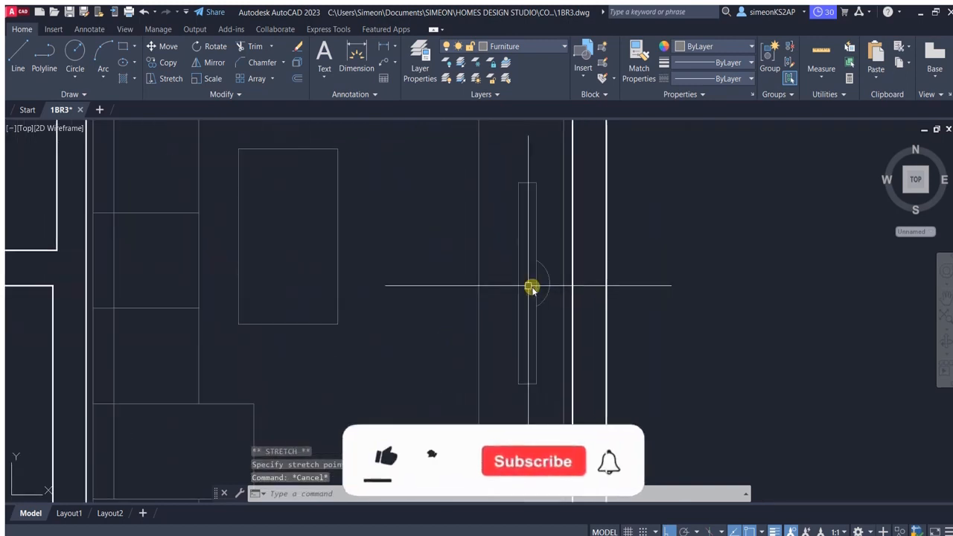
pyautogui.scroll(-3, 531, 287)
pyautogui.scroll(5, 541, 298)
pyautogui.click(557, 325)
pyautogui.click(472, 254)
pyautogui.scroll(-6, 473, 254)
pyautogui.scroll(2, 477, 328)
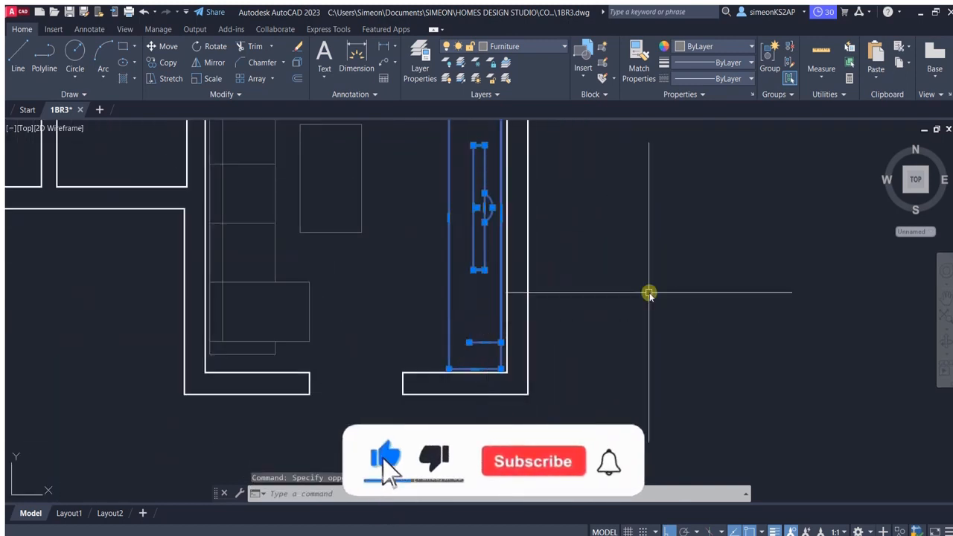
pyautogui.moveTo(649, 292); pyautogui.dragTo(604, 317, button='middle')
pyautogui.click(165, 47)
pyautogui.scroll(6, 507, 280)
pyautogui.click(428, 291)
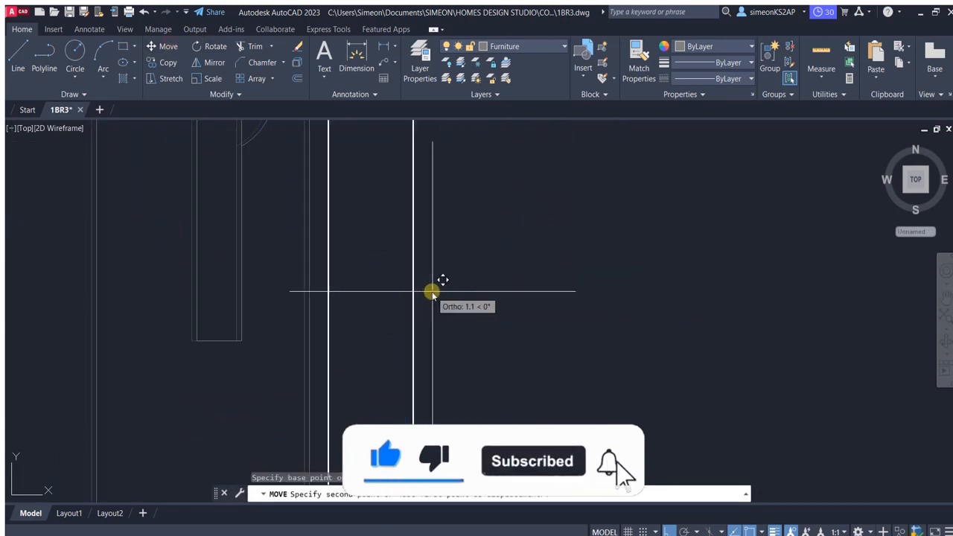
pyautogui.scroll(-7, 461, 293)
pyautogui.press('Escape')
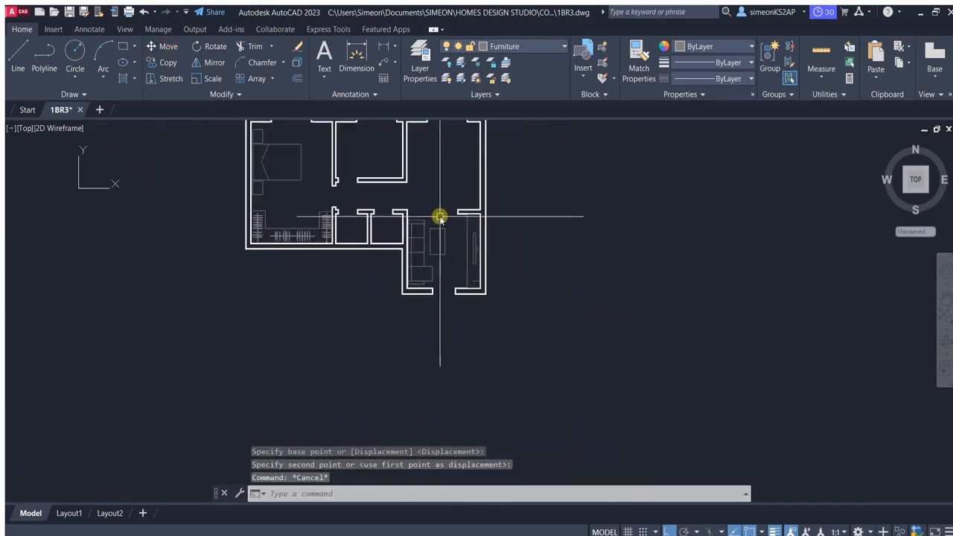
pyautogui.scroll(2, 441, 248)
pyautogui.moveTo(442, 248); pyautogui.dragTo(477, 246, button='middle')
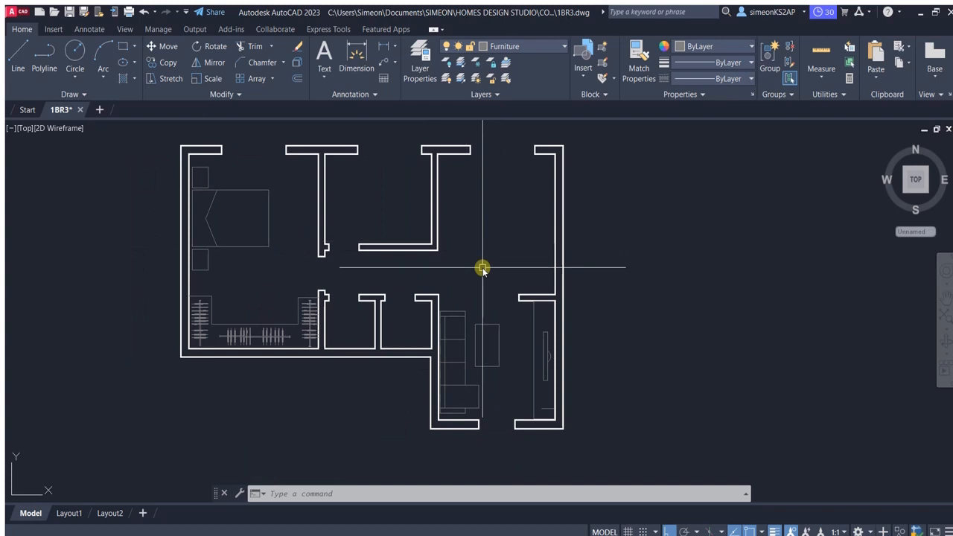
pyautogui.moveTo(461, 279); pyautogui.dragTo(527, 285, button='middle')
pyautogui.moveTo(408, 232); pyautogui.dragTo(427, 263, button='middle')
pyautogui.scroll(-2, 430, 271)
pyautogui.scroll(2, 438, 304)
pyautogui.moveTo(437, 306); pyautogui.dragTo(496, 284, button='middle')
# Step: Copy the toilet and washbasin from the furniture library into the upper middle room, near its right wall
pyautogui.scroll(-5, 484, 305)
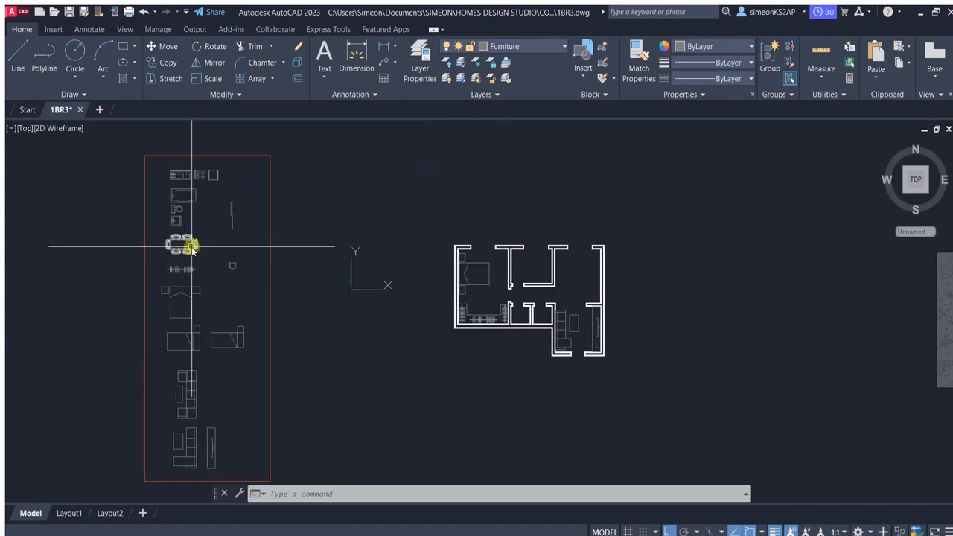
pyautogui.scroll(2, 180, 201)
pyautogui.moveTo(185, 209); pyautogui.dragTo(200, 214, button='middle')
pyautogui.scroll(4, 200, 215)
pyautogui.click(204, 271)
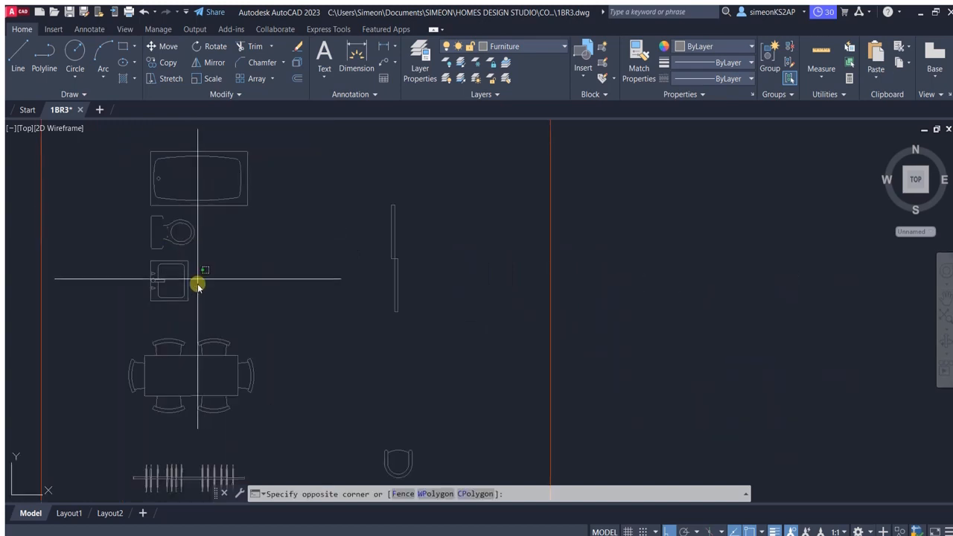
pyautogui.click(162, 232)
pyautogui.click(161, 65)
pyautogui.click(169, 272)
pyautogui.scroll(-4, 374, 266)
pyautogui.moveTo(380, 264); pyautogui.dragTo(164, 260, button='middle')
pyautogui.scroll(2, 631, 348)
pyautogui.moveTo(632, 347); pyautogui.dragTo(428, 259, button='middle')
pyautogui.click(666, 528)
pyautogui.scroll(4, 472, 273)
pyautogui.scroll(-2, 487, 270)
pyautogui.moveTo(487, 271); pyautogui.dragTo(484, 287, button='middle')
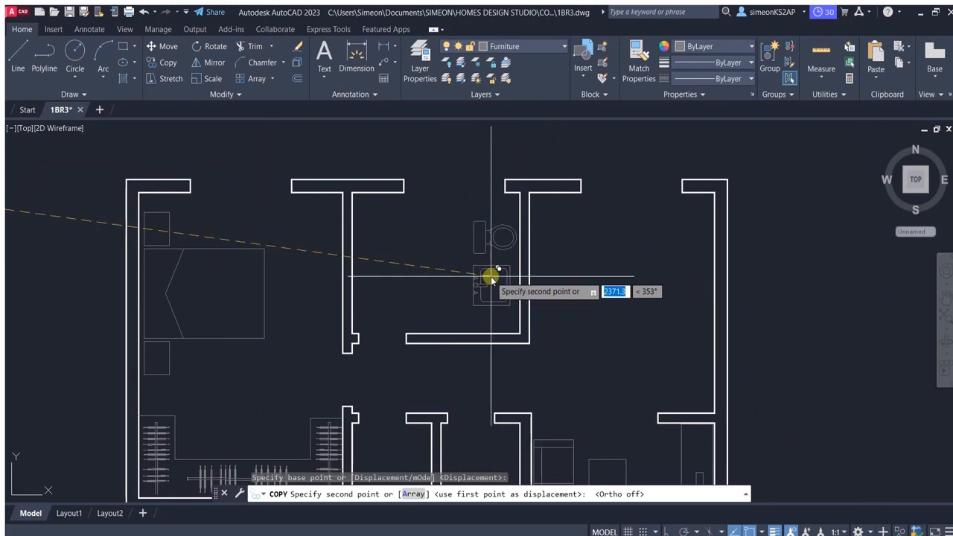
pyautogui.click(491, 278)
pyautogui.press('Escape')
# Step: Mirror the copied toilet and washbasin about a horizontal line between them, erasing the source objects
pyautogui.click(214, 62)
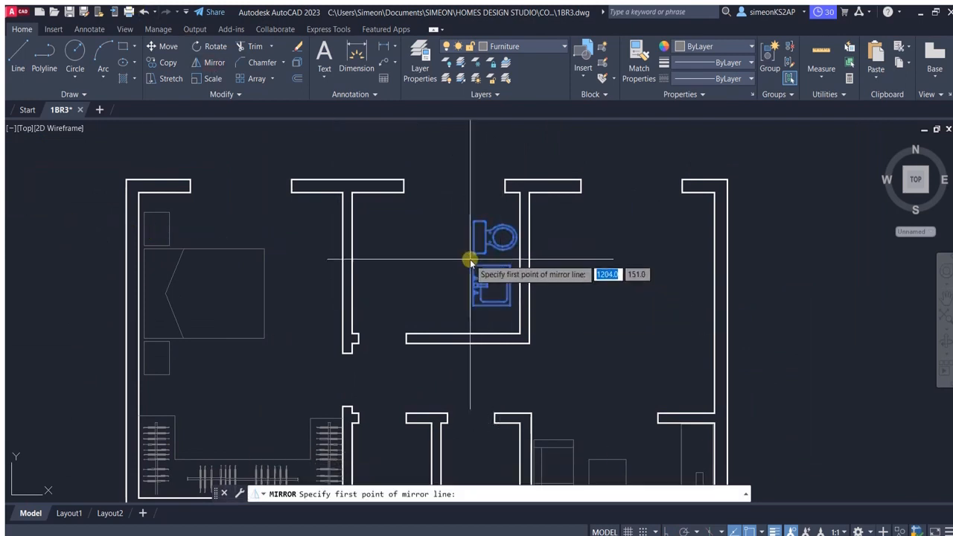
pyautogui.click(470, 260)
pyautogui.click(575, 286)
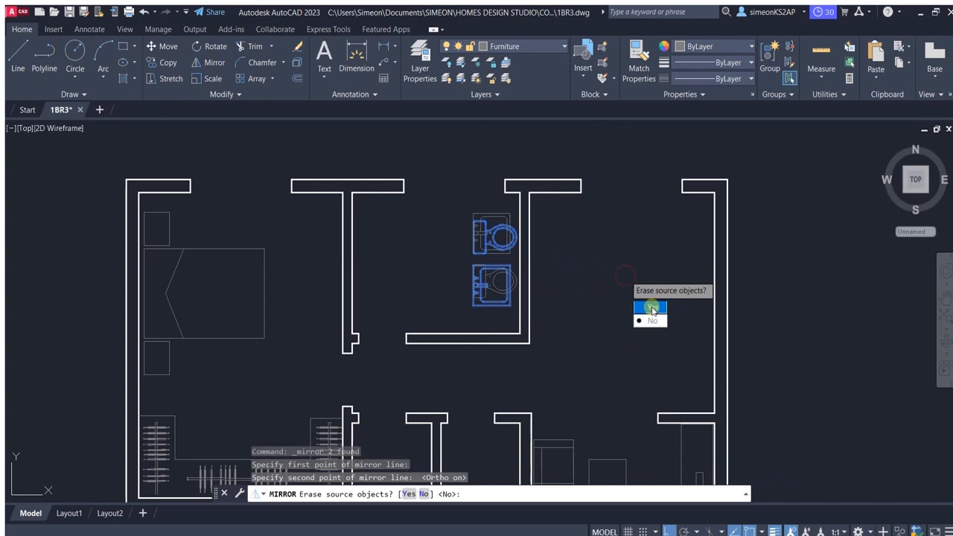
pyautogui.click(652, 308)
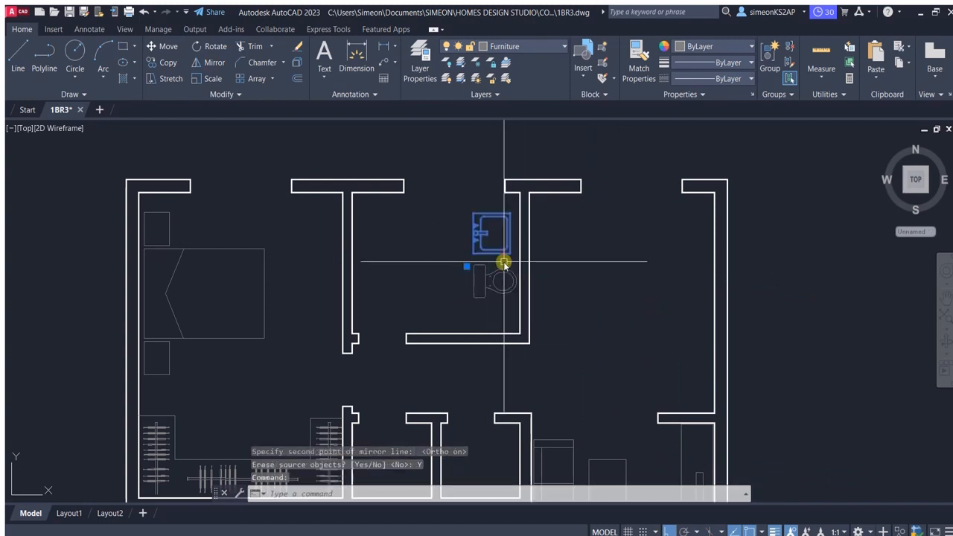
# Step: Mirror the toilet and washbasin about a vertical line through the middle of the washbasin, erasing the source objects
pyautogui.click(214, 62)
pyautogui.click(489, 213)
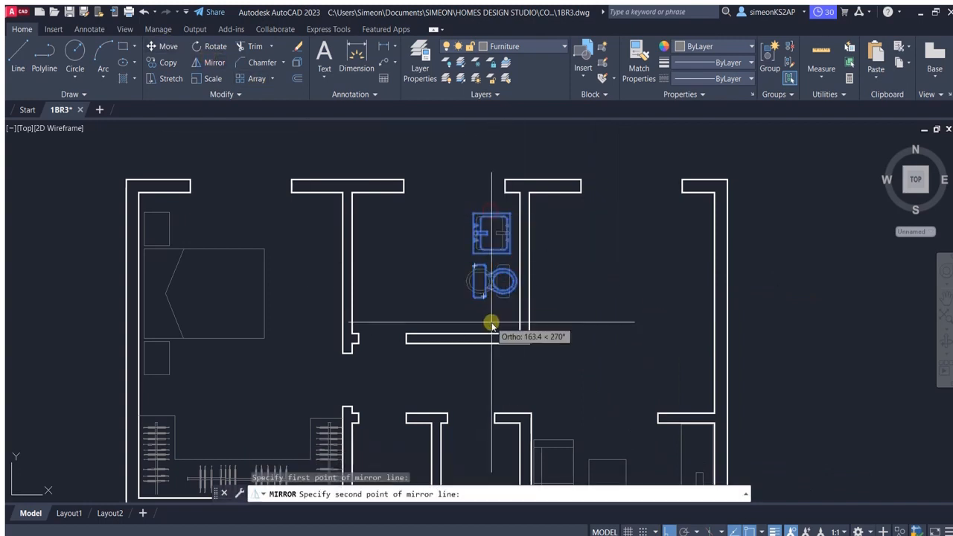
pyautogui.click(493, 319)
pyautogui.click(512, 355)
pyautogui.moveTo(484, 240)
pyautogui.mouseDown(button='middle')
pyautogui.moveTo(485, 283)
pyautogui.moveTo(490, 259)
pyautogui.mouseUp(button='middle')
# Step: Move the washbasin left and down within the bathroom, clear of the toilet
pyautogui.click(513, 303)
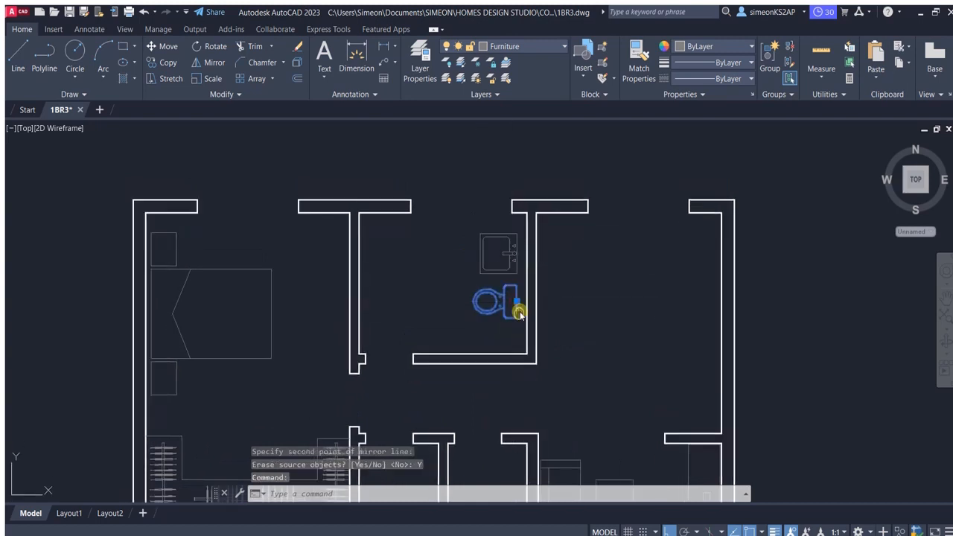
pyautogui.press('Escape')
pyautogui.moveTo(518, 314); pyautogui.dragTo(534, 288, button='middle')
pyautogui.click(163, 53)
pyautogui.click(586, 281)
pyautogui.click(504, 323)
pyautogui.press('Escape')
# Step: Move the toilet down toward the bathroom's lower wall and about 13 right against the right wall
pyautogui.click(517, 273)
pyautogui.scroll(2, 551, 290)
pyautogui.click(621, 314)
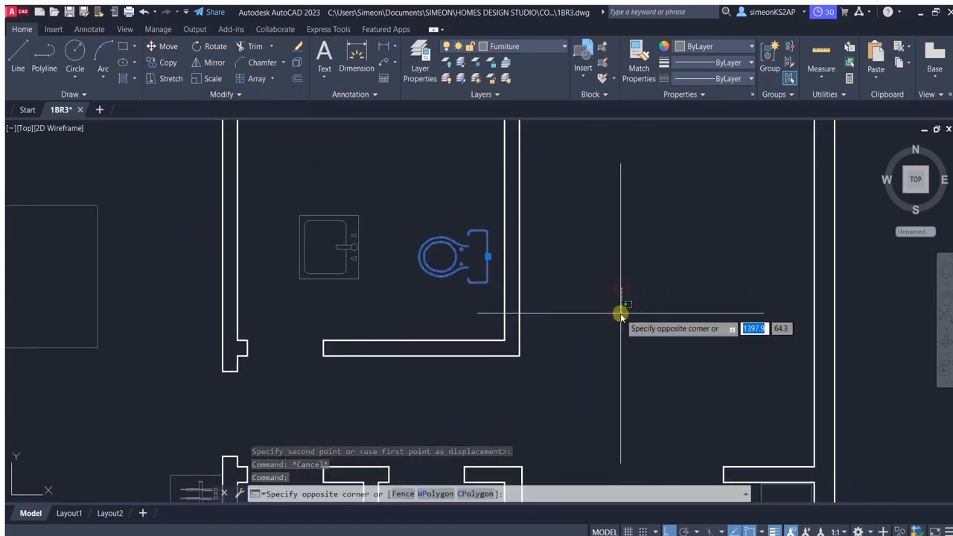
pyautogui.press('Escape')
pyautogui.scroll(-4, 470, 281)
pyautogui.moveTo(474, 279); pyautogui.dragTo(470, 299, button='middle')
pyautogui.scroll(4, 513, 300)
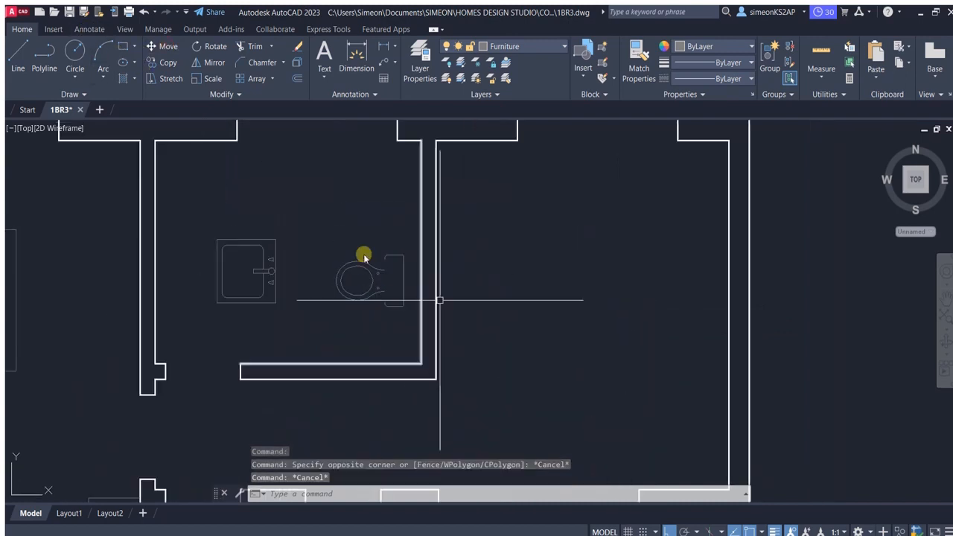
pyautogui.press('Escape')
pyautogui.click(168, 50)
pyautogui.click(557, 314)
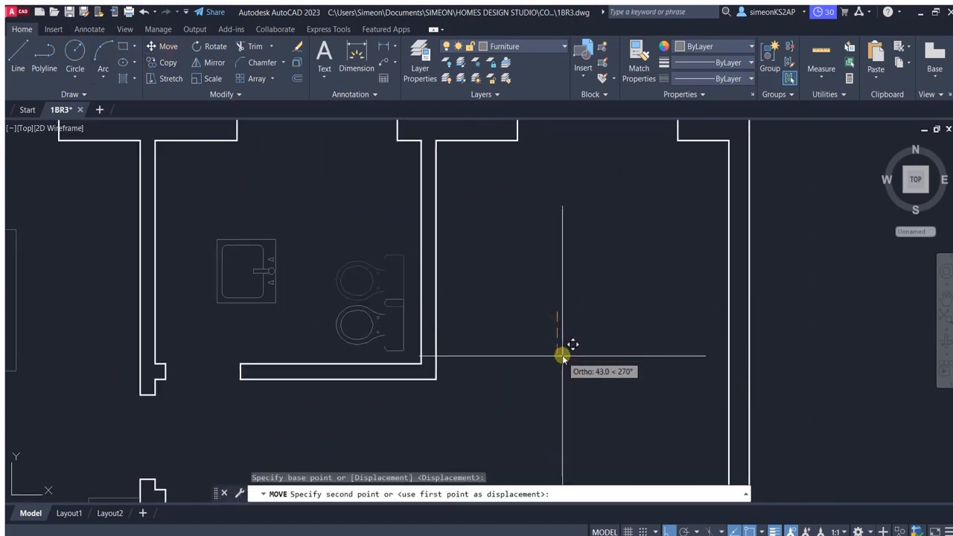
pyautogui.click(562, 357)
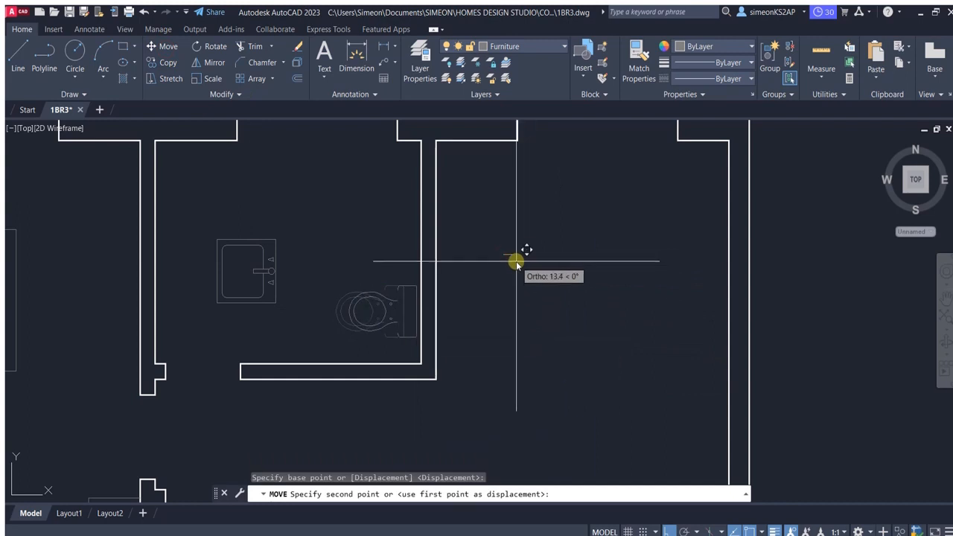
pyautogui.click(516, 262)
# Step: Mirror the washbasin about its left edge so it sits against the bathroom's left wall, erasing the source object
pyautogui.scroll(-2, 489, 278)
pyautogui.moveTo(474, 291); pyautogui.dragTo(501, 279, button='middle')
pyautogui.scroll(1, 475, 254)
pyautogui.scroll(-1, 470, 252)
pyautogui.moveTo(463, 237); pyautogui.dragTo(462, 265, button='middle')
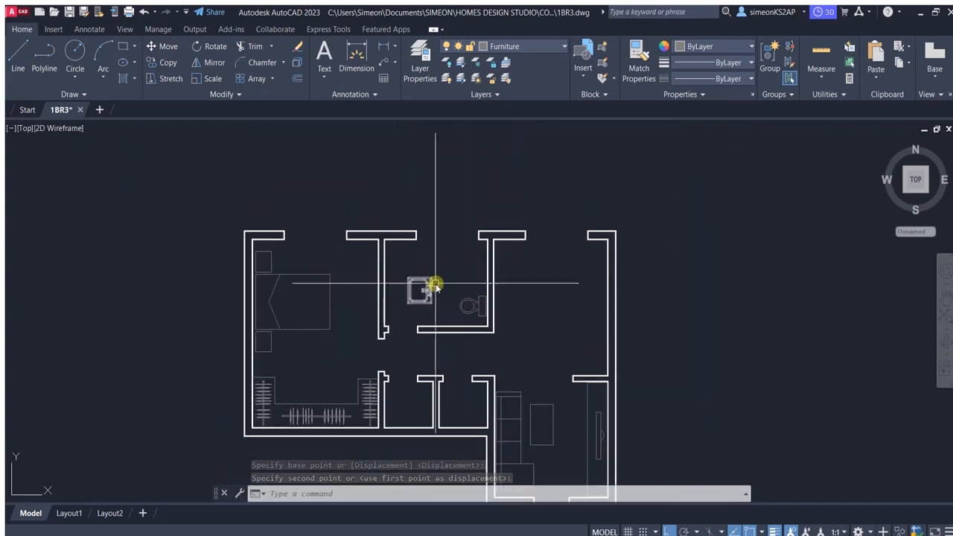
pyautogui.scroll(2, 439, 260)
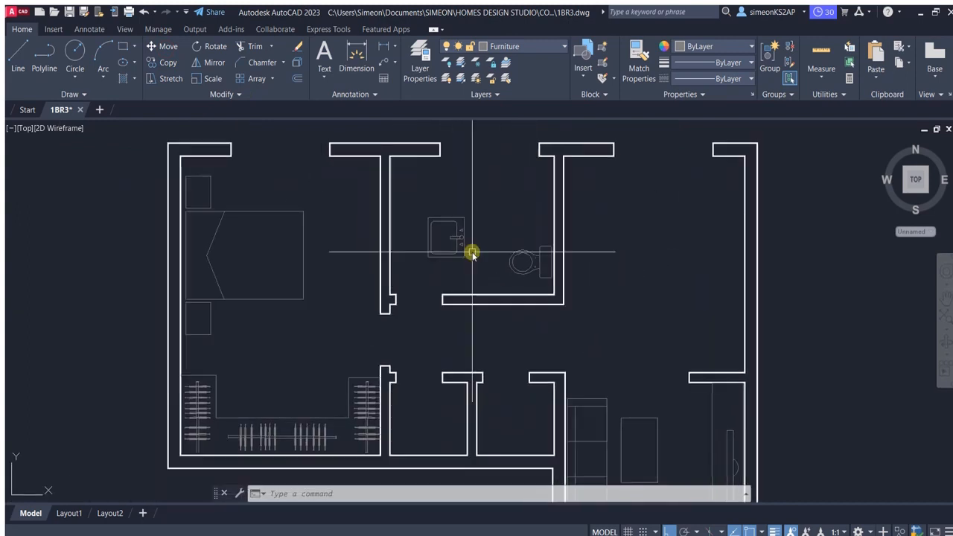
pyautogui.click(209, 63)
pyautogui.click(429, 218)
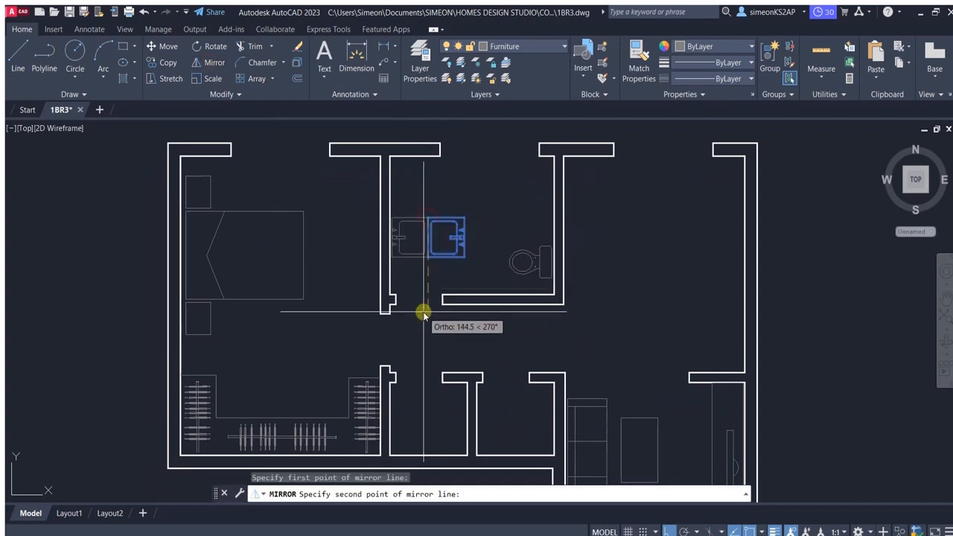
pyautogui.click(426, 335)
pyautogui.write('Y')
pyautogui.press('Return')
# Step: Draw the shower outline as a polyline from the bathroom's upper right corner: 100 left, 100 down, and back across the right wall
pyautogui.scroll(4, 415, 240)
pyautogui.scroll(-5, 496, 254)
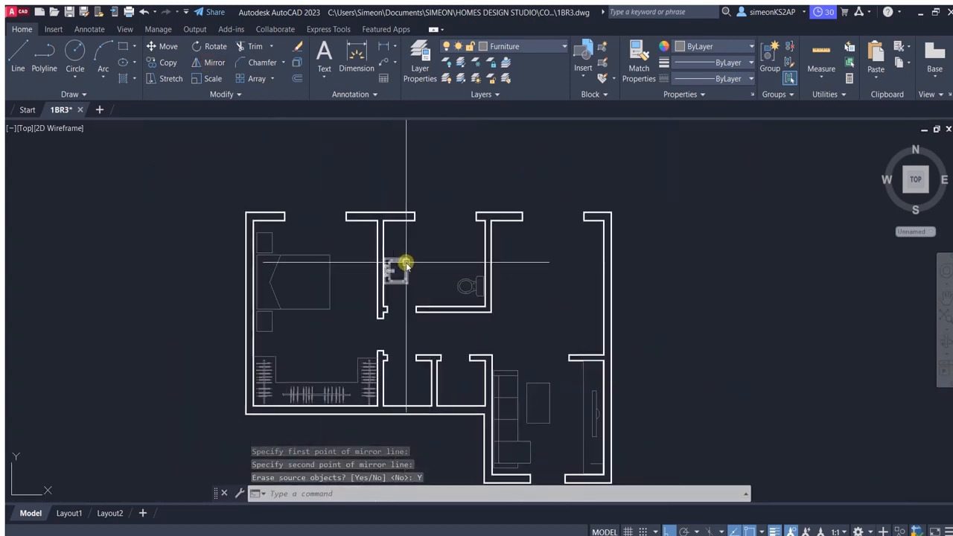
pyautogui.click(44, 50)
pyautogui.scroll(4, 597, 209)
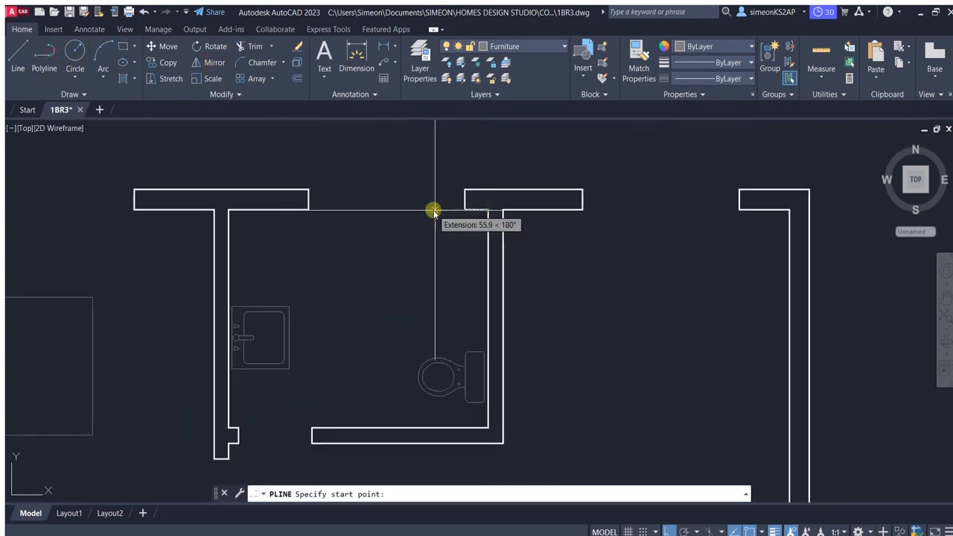
pyautogui.press('Escape')
pyautogui.click(62, 50)
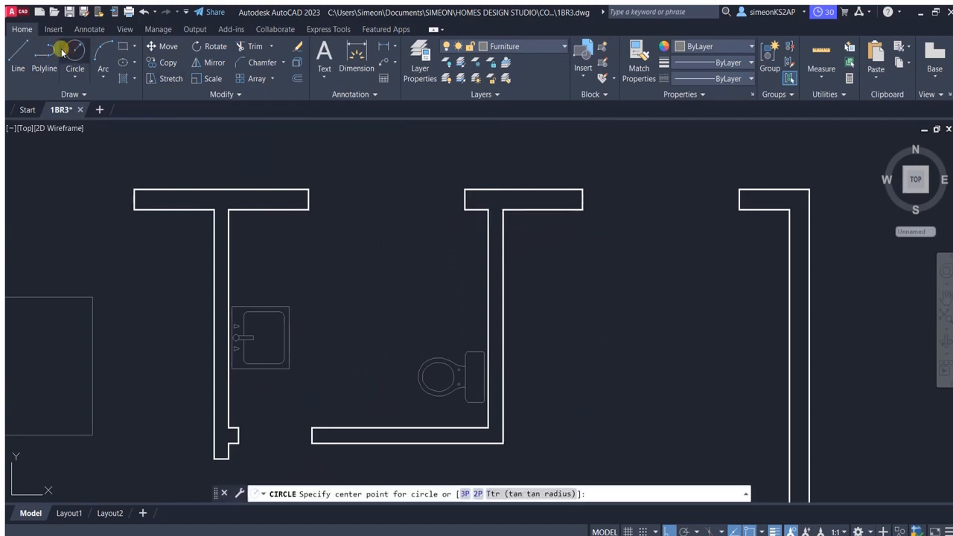
pyautogui.click(488, 208)
pyautogui.write('10')
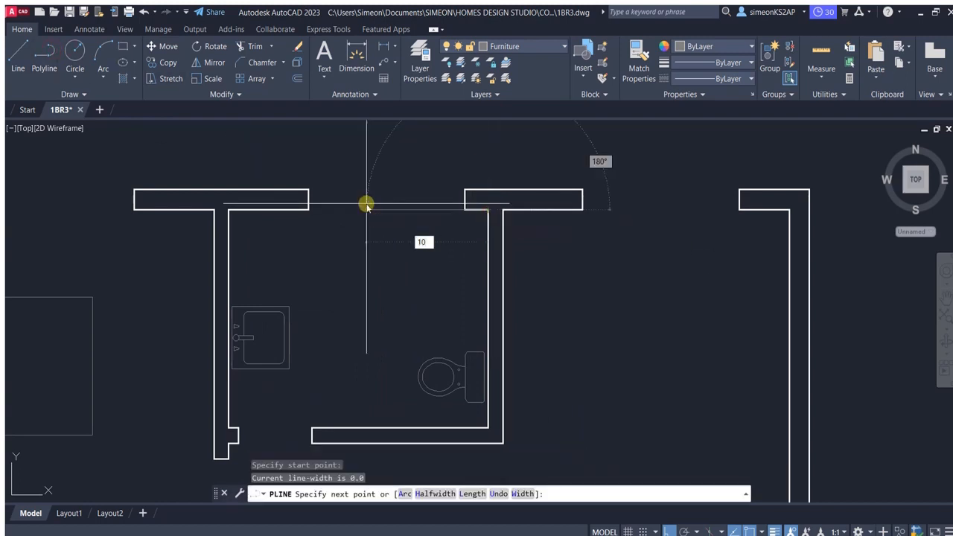
pyautogui.write('0')
pyautogui.press('Return')
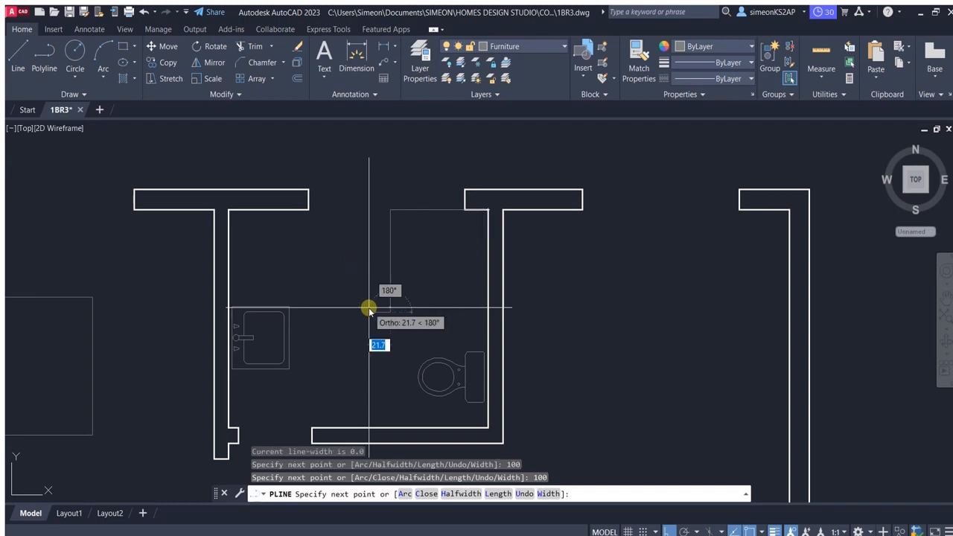
pyautogui.scroll(2, 516, 318)
pyautogui.press('Escape')
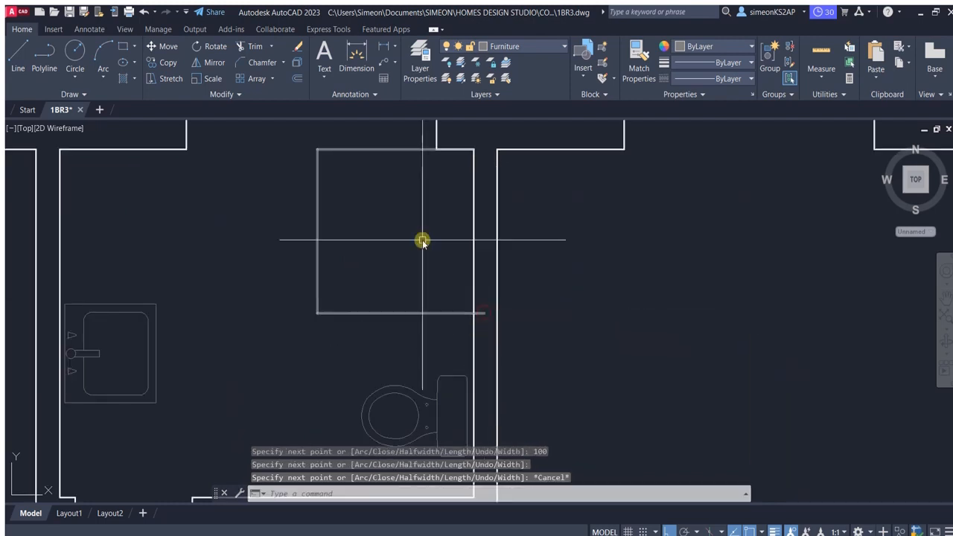
# Step: Trim the end of the shower outline that overshoots the bathroom's right wall
pyautogui.scroll(2, 457, 325)
pyautogui.click(497, 302)
pyautogui.scroll(-6, 442, 331)
pyautogui.moveTo(446, 330); pyautogui.dragTo(480, 313, button='middle')
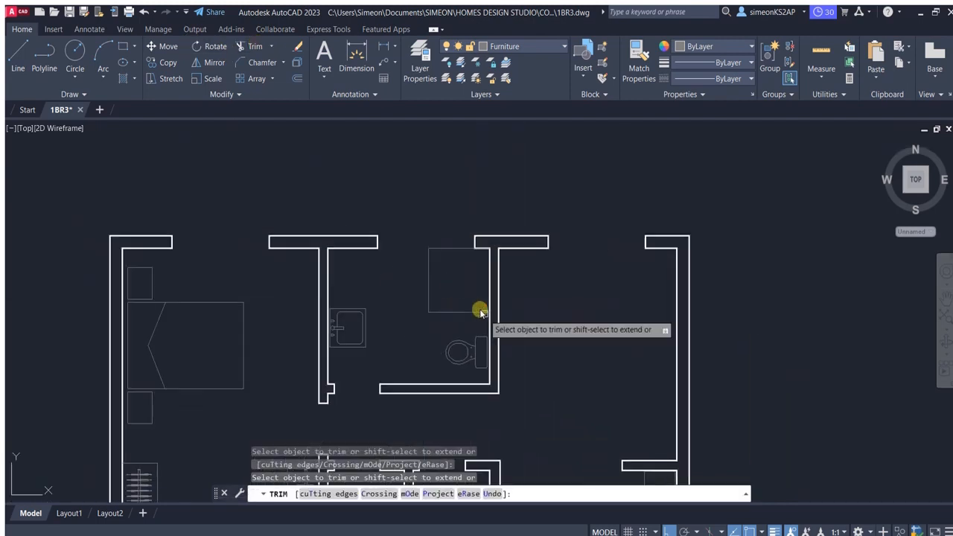
# Step: Draw a polyline starting on the right wall 3 below the shower's lower edge, running left and up to the shower's corner
pyautogui.scroll(2, 438, 321)
pyautogui.click(44, 56)
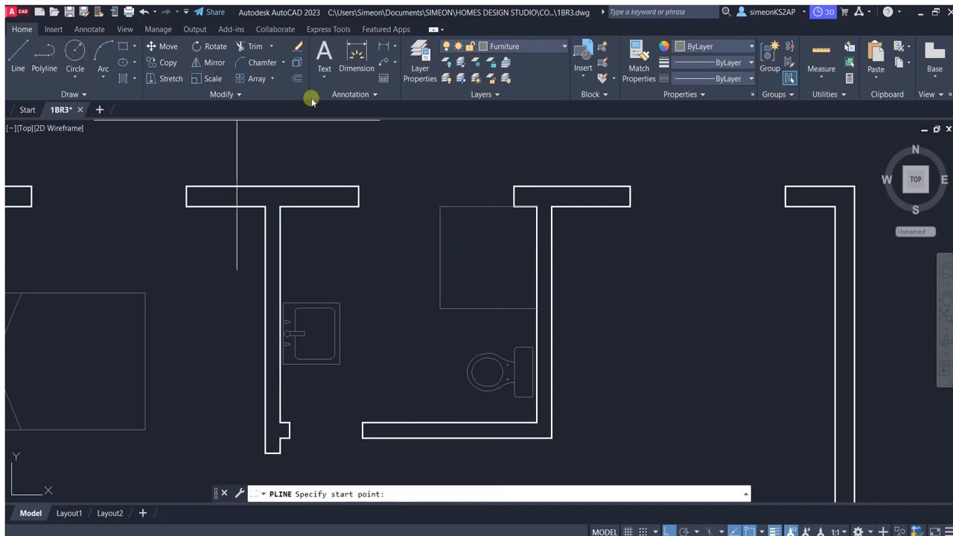
pyautogui.scroll(4, 590, 311)
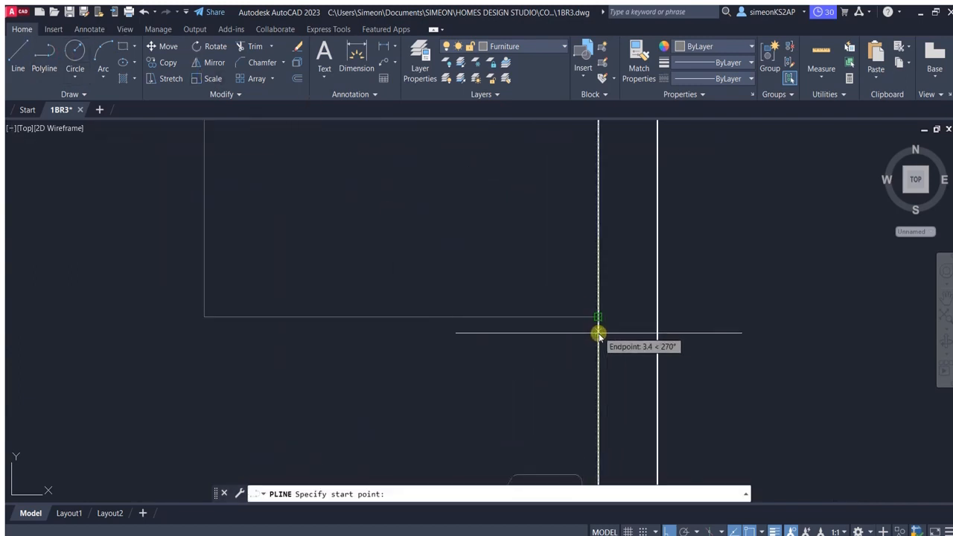
pyautogui.write('3')
pyautogui.press('Return')
pyautogui.scroll(-4, 361, 322)
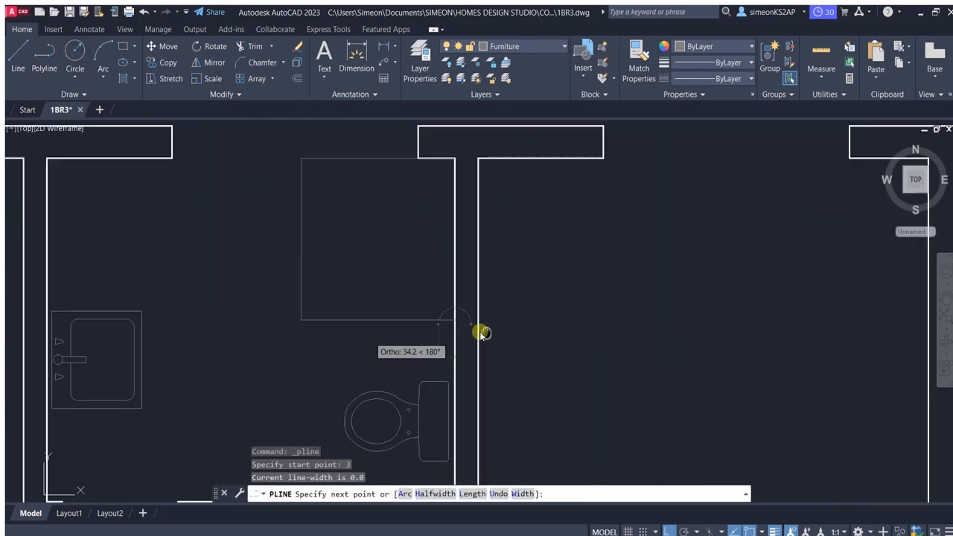
pyautogui.scroll(4, 300, 323)
pyautogui.click(307, 328)
pyautogui.press('Escape')
pyautogui.scroll(-6, 449, 246)
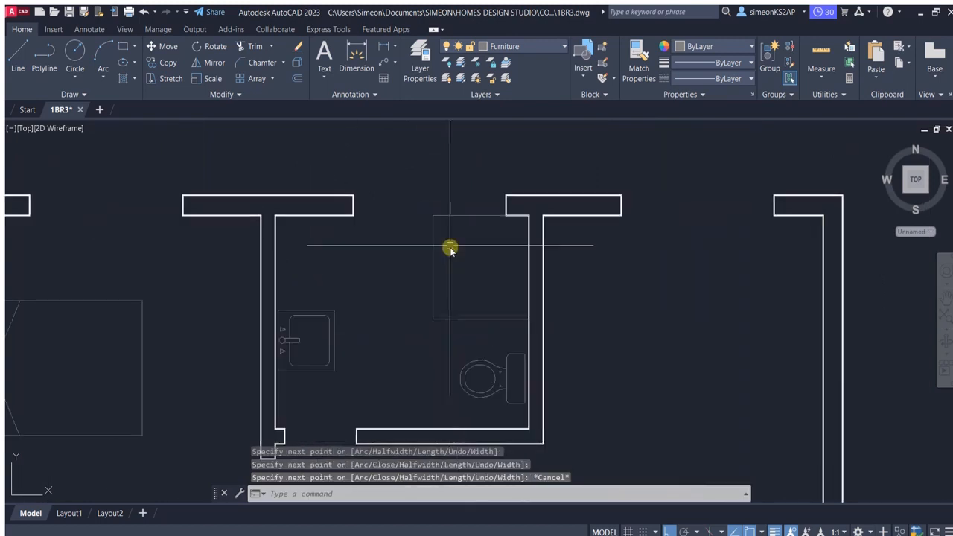
# Step: Stretch the left edge of the shower outline 40 to the left
pyautogui.scroll(3, 451, 255)
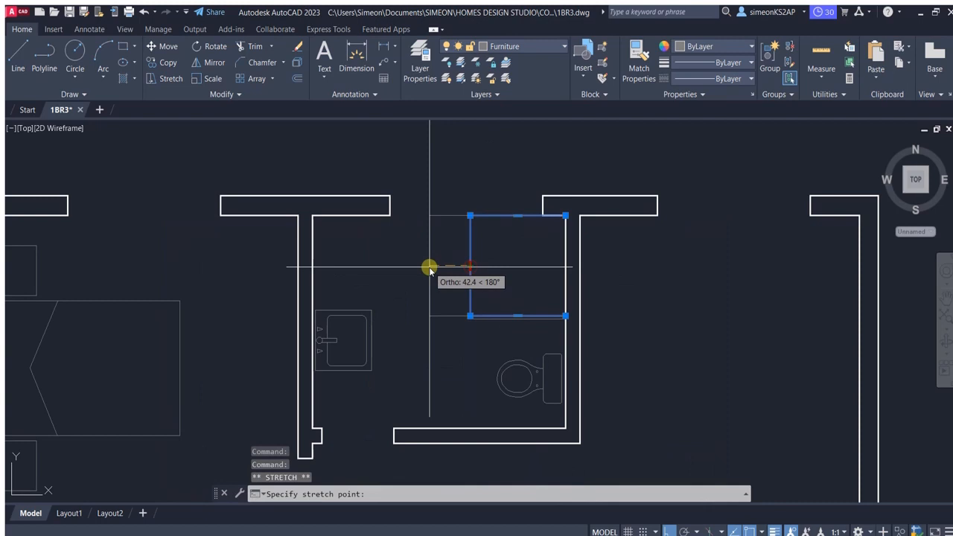
pyautogui.write('40')
pyautogui.press('Return')
pyautogui.press('Escape')
pyautogui.scroll(-3, 420, 274)
# Step: Undo the slanted stretch of the strip below the shower and stretch its short left side out to the shower outline's left edge
pyautogui.scroll(6, 483, 280)
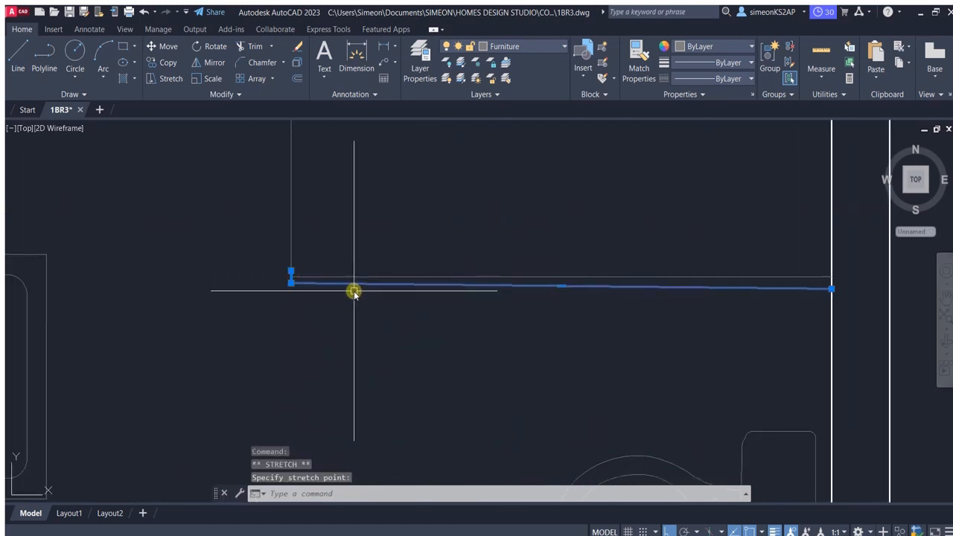
pyautogui.hotkey('ctrl', 'z')
pyautogui.scroll(4, 441, 280)
pyautogui.click(448, 286)
pyautogui.scroll(-4, 546, 289)
pyautogui.scroll(4, 530, 290)
pyautogui.click(475, 281)
pyautogui.scroll(-4, 708, 320)
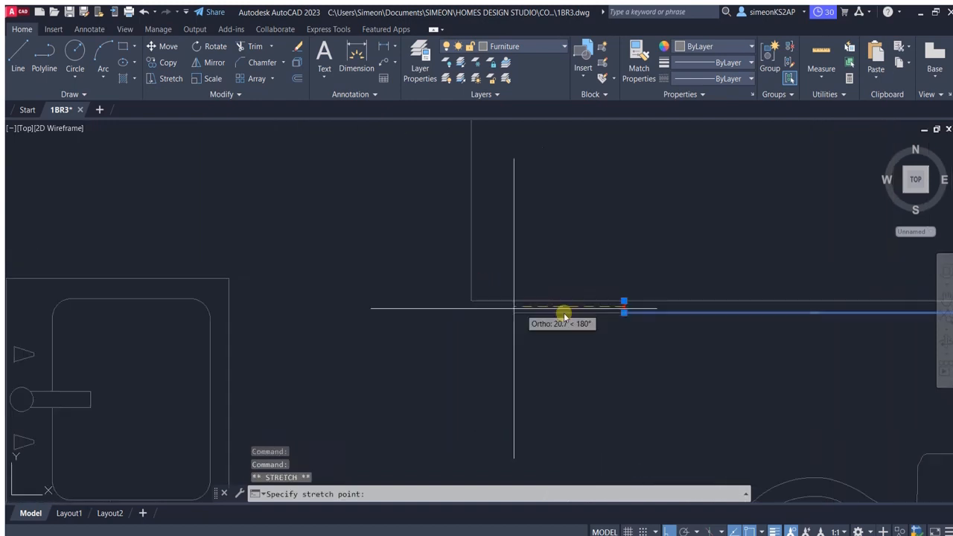
pyautogui.scroll(3, 432, 274)
pyautogui.press('Escape')
pyautogui.scroll(-8, 447, 328)
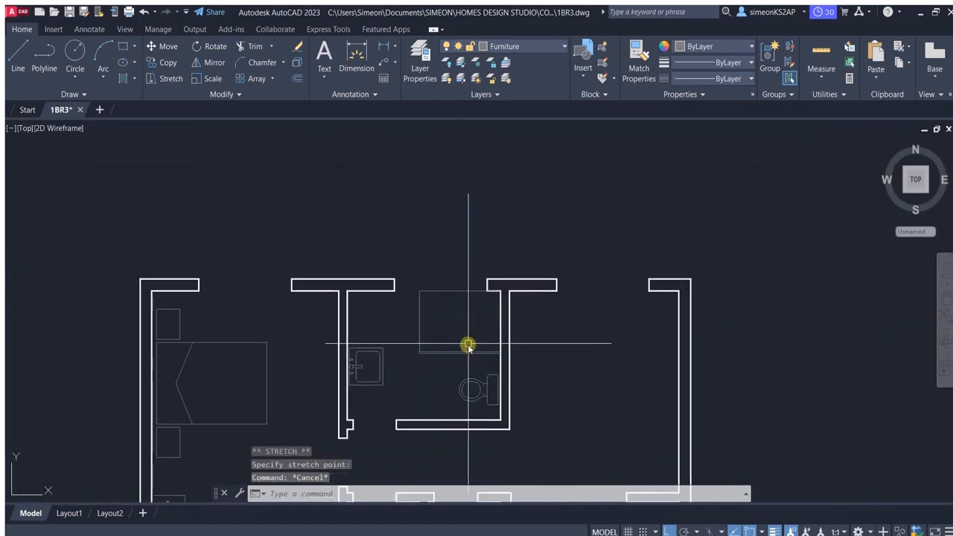
# Step: Draw a horizontal polyline about 56 long to the left from the midpoint of the shower's right side on the wall
pyautogui.scroll(4, 463, 303)
pyautogui.moveTo(511, 279); pyautogui.dragTo(416, 279, button='middle')
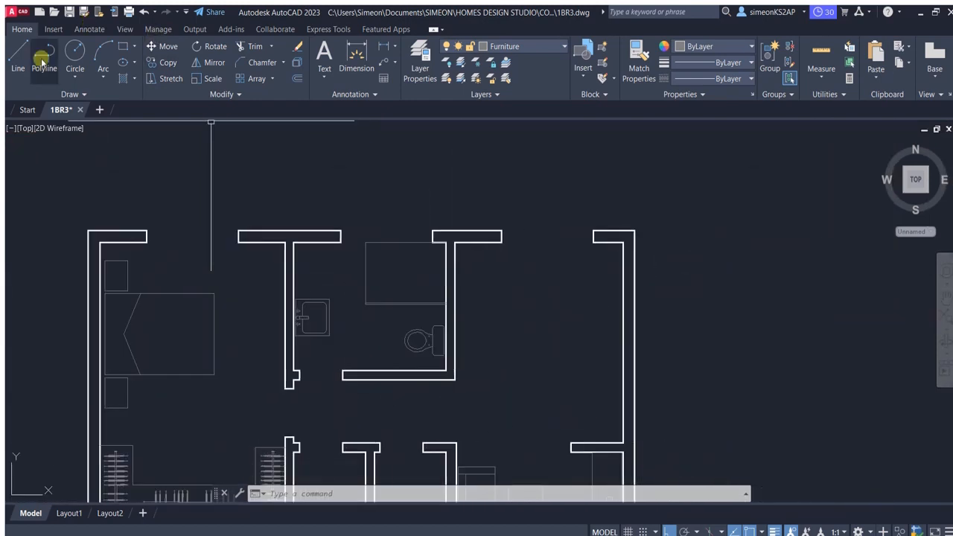
pyautogui.click(43, 59)
pyautogui.scroll(4, 375, 282)
pyautogui.keyDown('shift'); pyautogui.rightClick(519, 266); pyautogui.keyUp('shift')
pyautogui.click(559, 274)
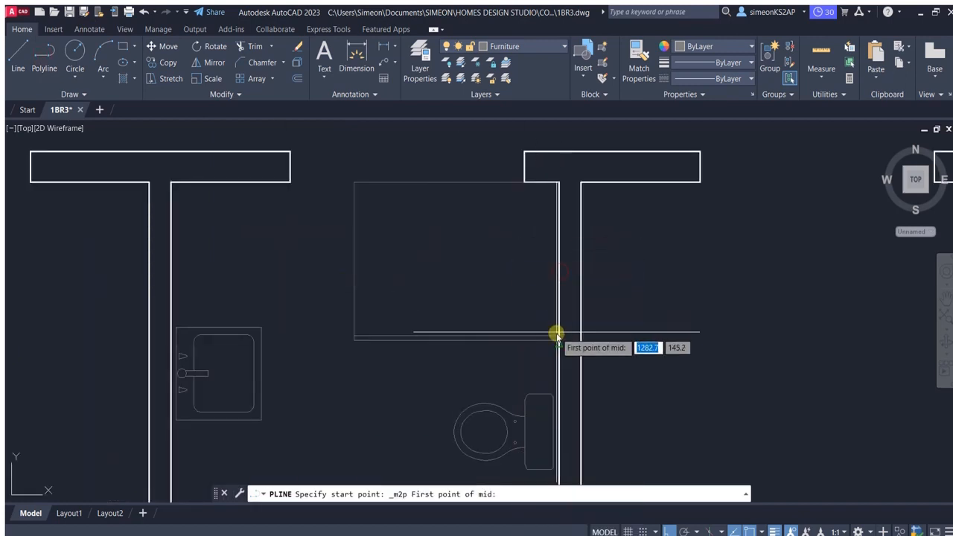
pyautogui.click(557, 183)
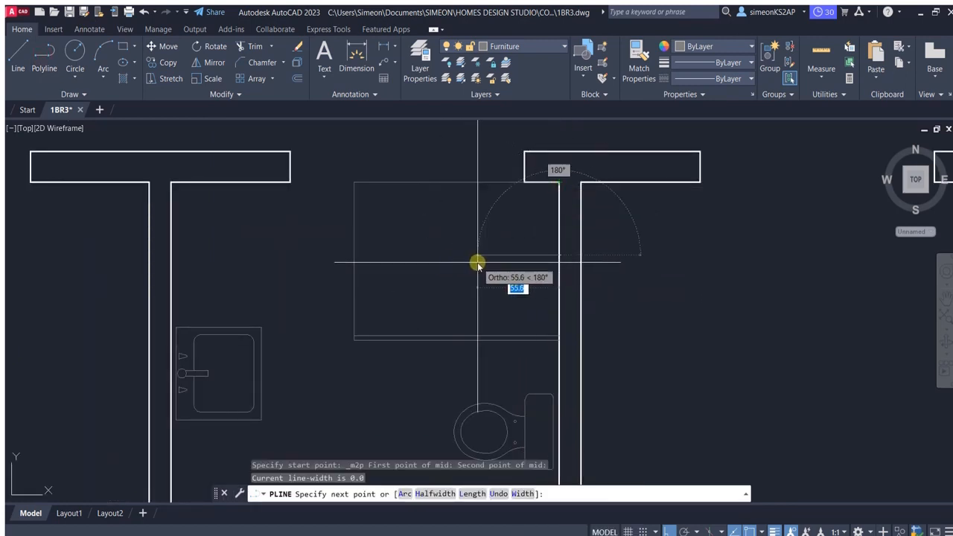
pyautogui.click(476, 263)
pyautogui.press('Escape')
# Step: Offset the shower's short horizontal centre line by 1.5 to both sides
pyautogui.write('o')
pyautogui.press('Return')
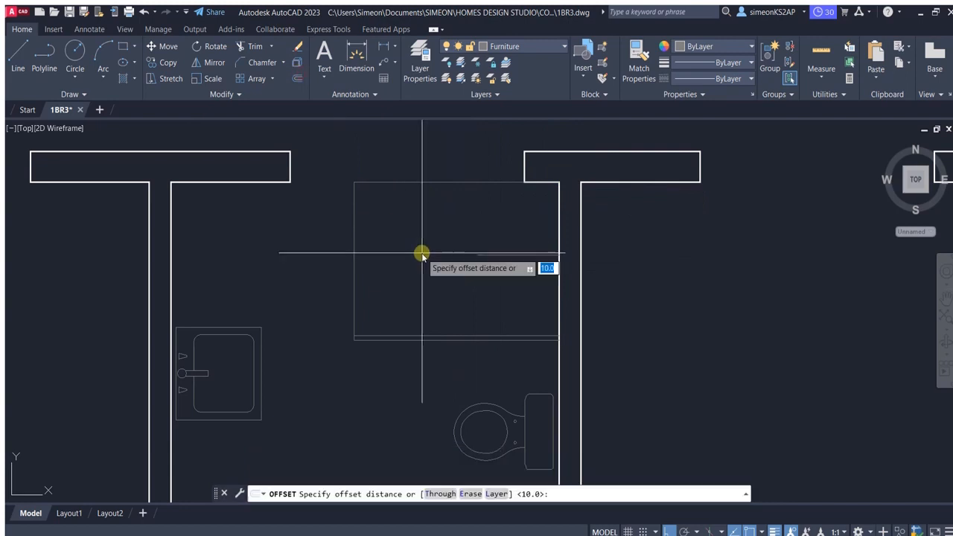
pyautogui.press('Return')
pyautogui.scroll(2, 557, 233)
pyautogui.click(470, 270)
pyautogui.click(469, 295)
pyautogui.click(492, 270)
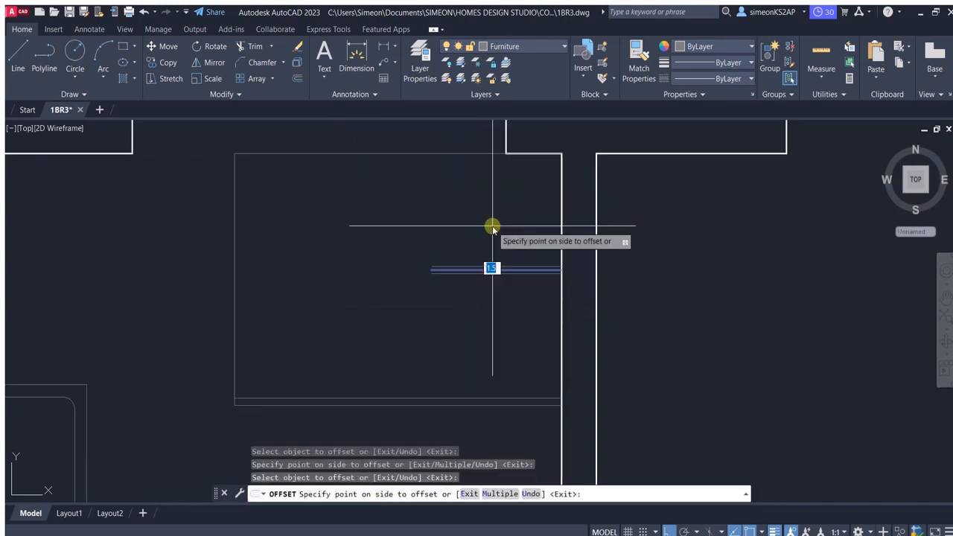
pyautogui.click(492, 226)
pyautogui.press('Escape')
# Step: Erase the original centre line between the two offset lines in the shower
pyautogui.click(498, 267)
pyautogui.press('Escape')
pyautogui.scroll(4, 433, 266)
pyautogui.click(434, 277)
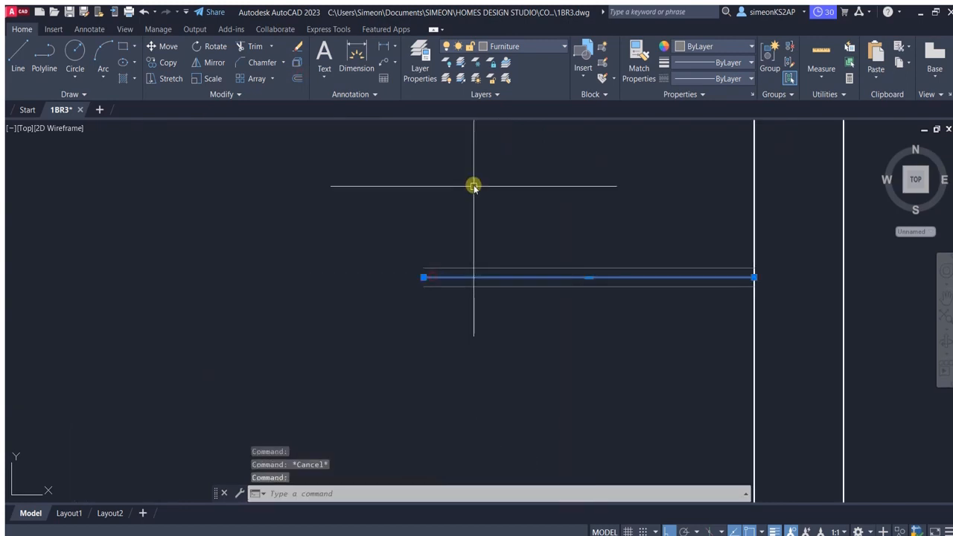
pyautogui.press('Escape')
pyautogui.scroll(-5, 446, 201)
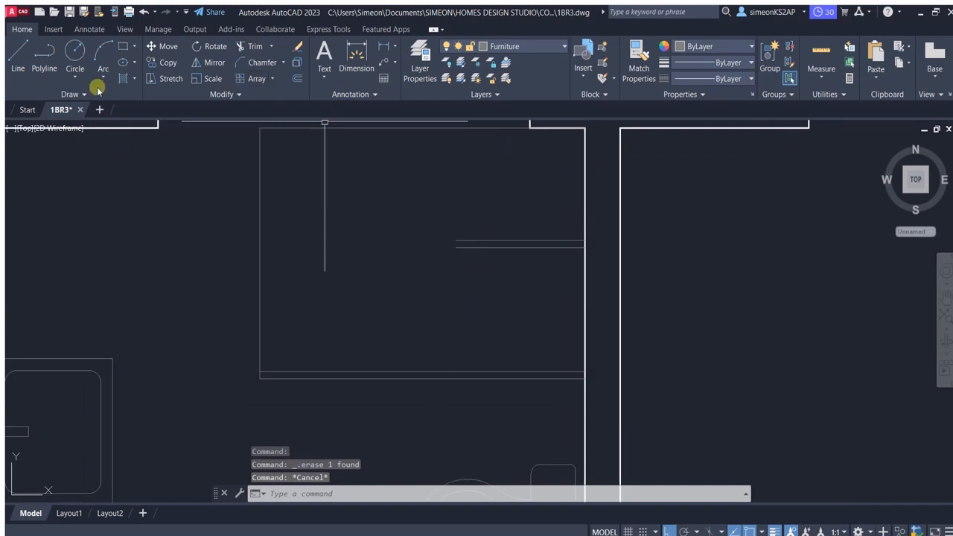
# Step: Draw a circle centred midway between the left ends of the two offset lines, with its radius reaching the line ends
pyautogui.click(75, 51)
pyautogui.scroll(3, 447, 283)
pyautogui.keyDown('shift'); pyautogui.rightClick(466, 188); pyautogui.keyUp('shift')
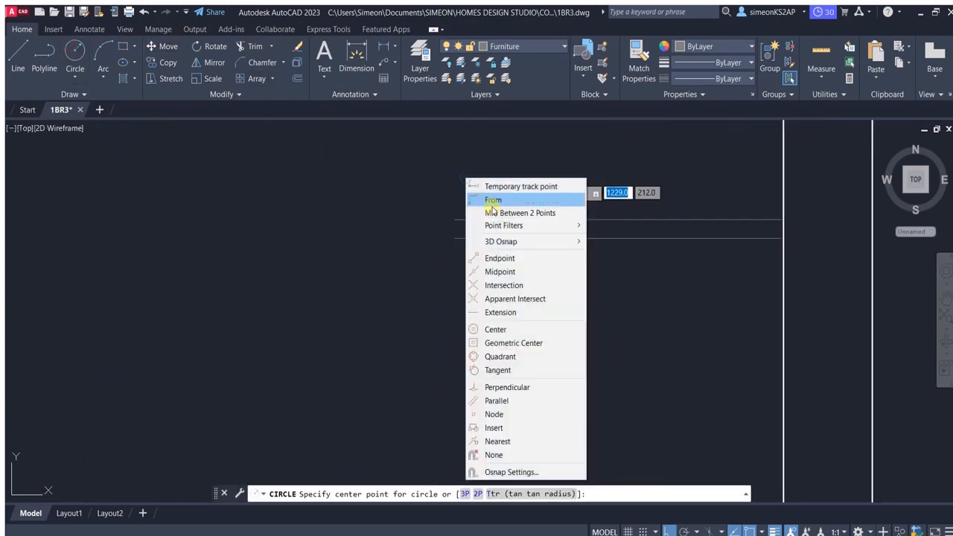
pyautogui.click(507, 213)
pyautogui.click(452, 219)
pyautogui.click(451, 238)
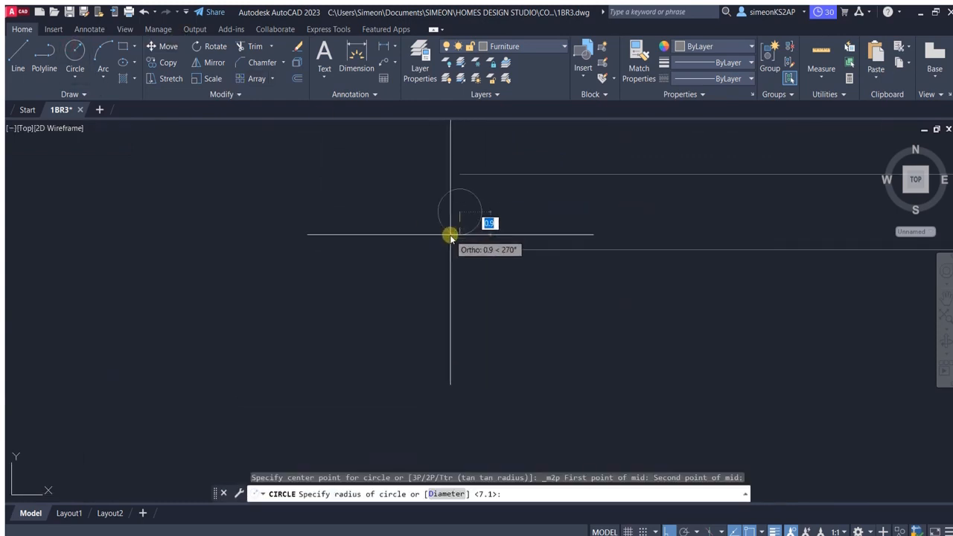
pyautogui.press('Escape')
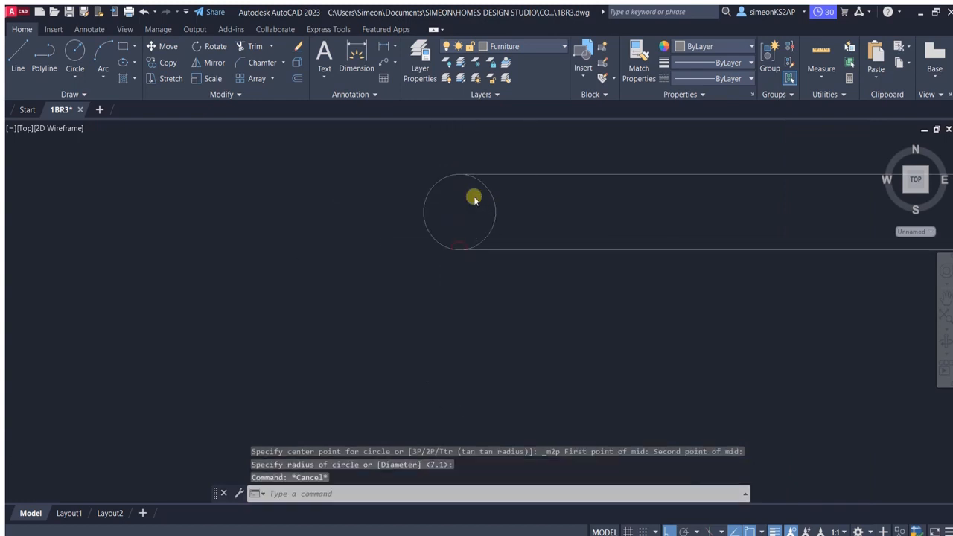
# Step: Trim the inner half of the circle so its outer arc caps the left end of the shower arm
pyautogui.click(240, 46)
pyautogui.click(434, 227)
pyautogui.scroll(-3, 432, 209)
pyautogui.moveTo(430, 210); pyautogui.dragTo(483, 290, button='middle')
pyautogui.press('Escape')
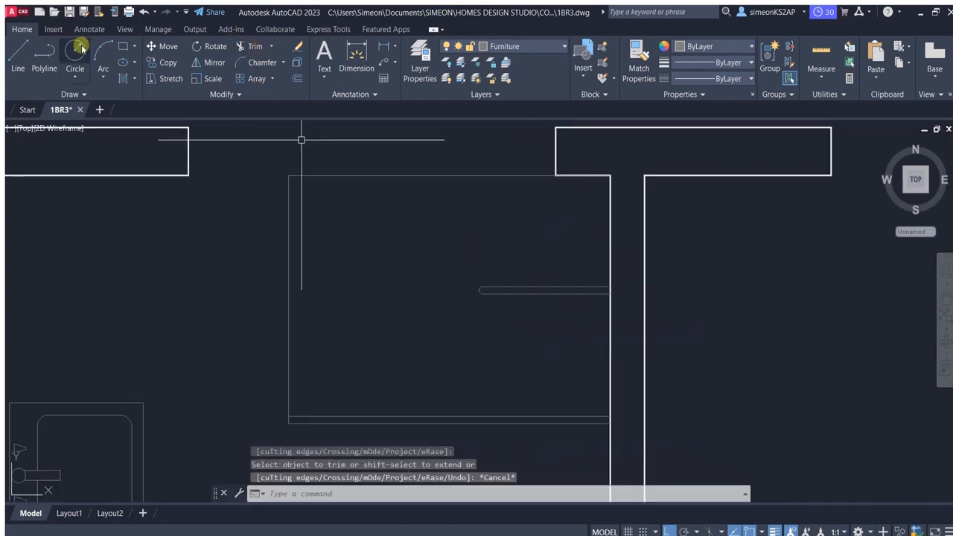
# Step: Draw a larger circle around the rounded end of the shower arm, centred on the end arc
pyautogui.click(76, 49)
pyautogui.scroll(2, 497, 305)
pyautogui.click(472, 279)
pyautogui.click(484, 304)
pyautogui.scroll(-4, 370, 296)
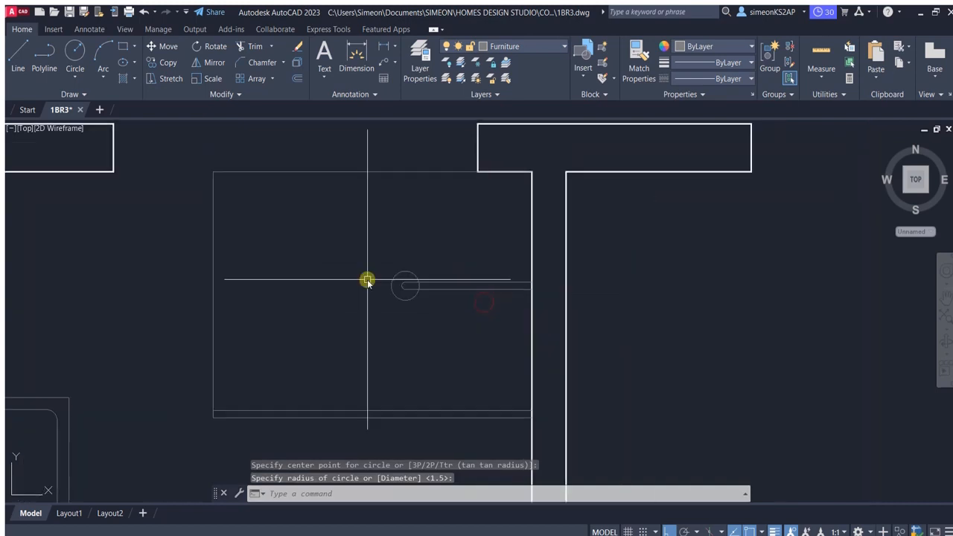
# Step: Trim the piece of the shower-head circle that crosses between the two arm lines
pyautogui.scroll(2, 399, 279)
pyautogui.press('Escape')
pyautogui.click(254, 46)
pyautogui.scroll(2, 455, 293)
pyautogui.scroll(-6, 416, 288)
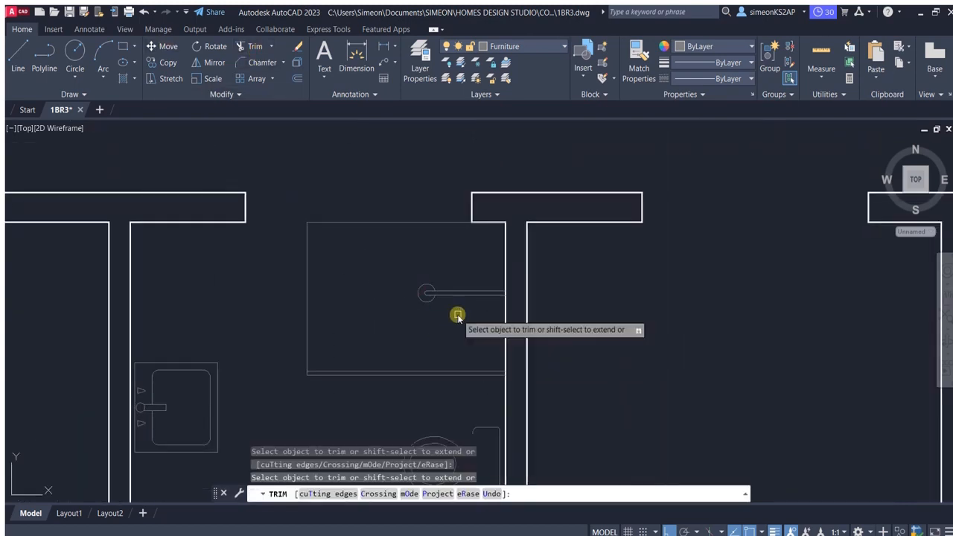
pyautogui.press('Escape')
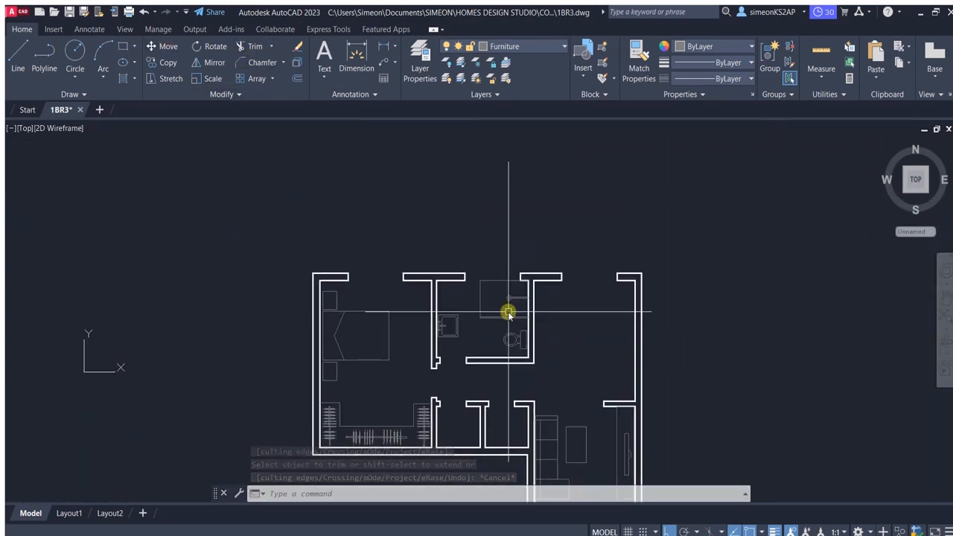
pyautogui.scroll(2, 513, 290)
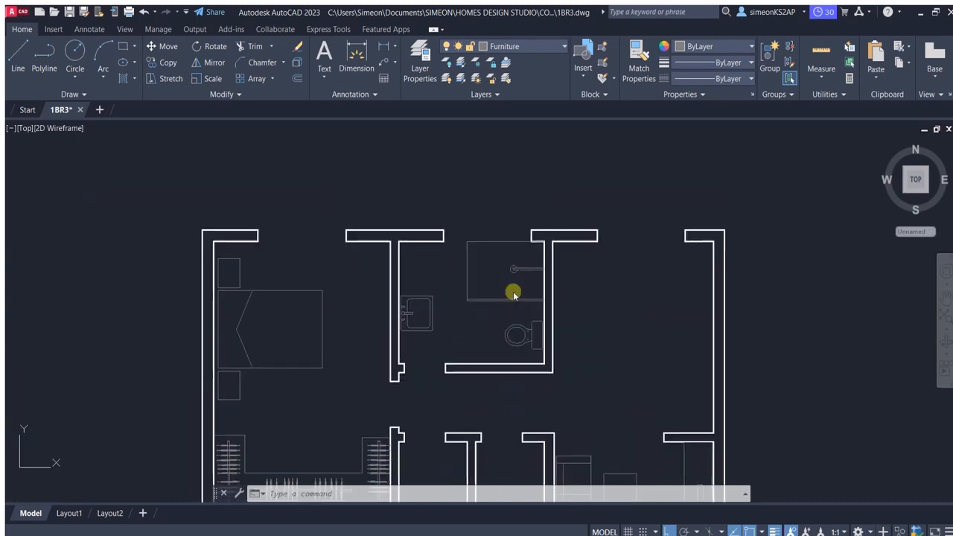
pyautogui.scroll(-2, 506, 261)
pyautogui.scroll(4, 484, 240)
pyautogui.scroll(-4, 485, 240)
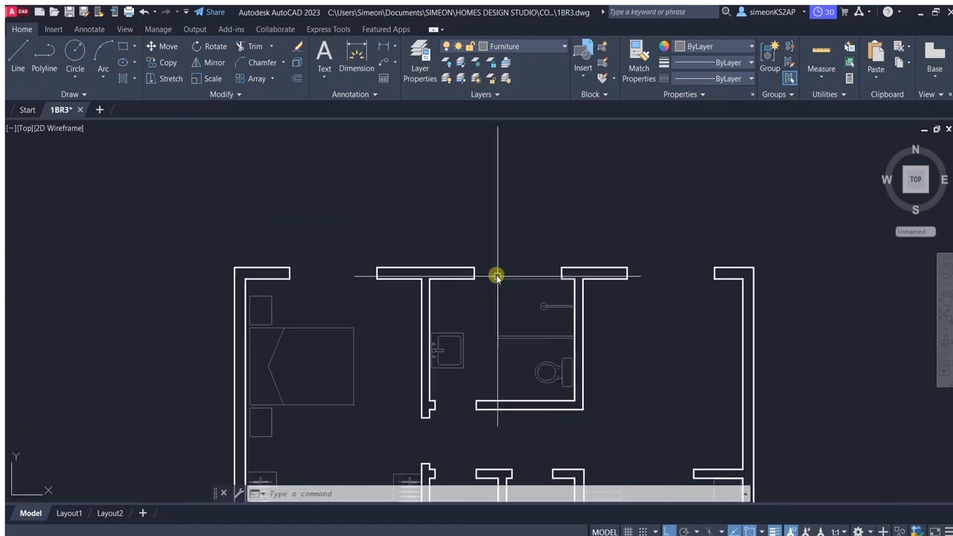
pyautogui.scroll(3, 521, 298)
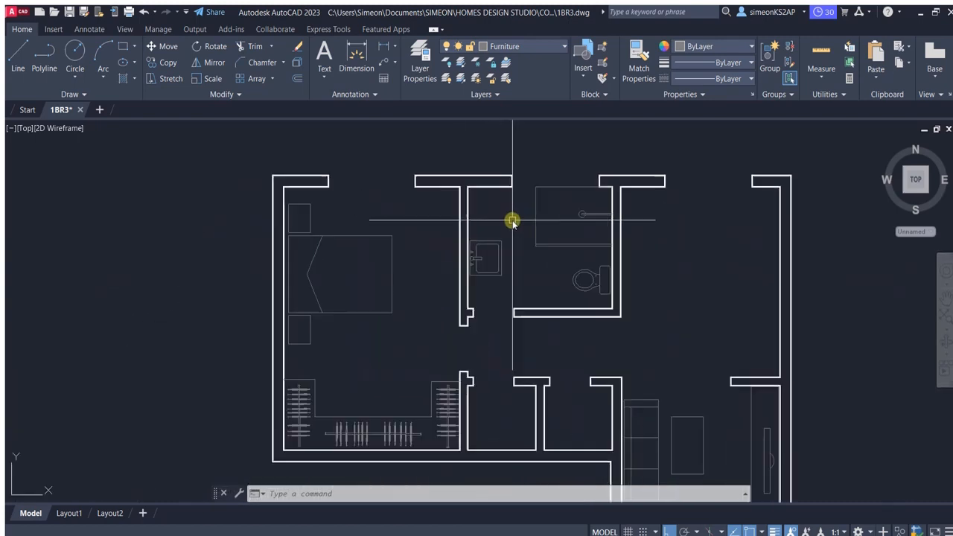
pyautogui.click(44, 60)
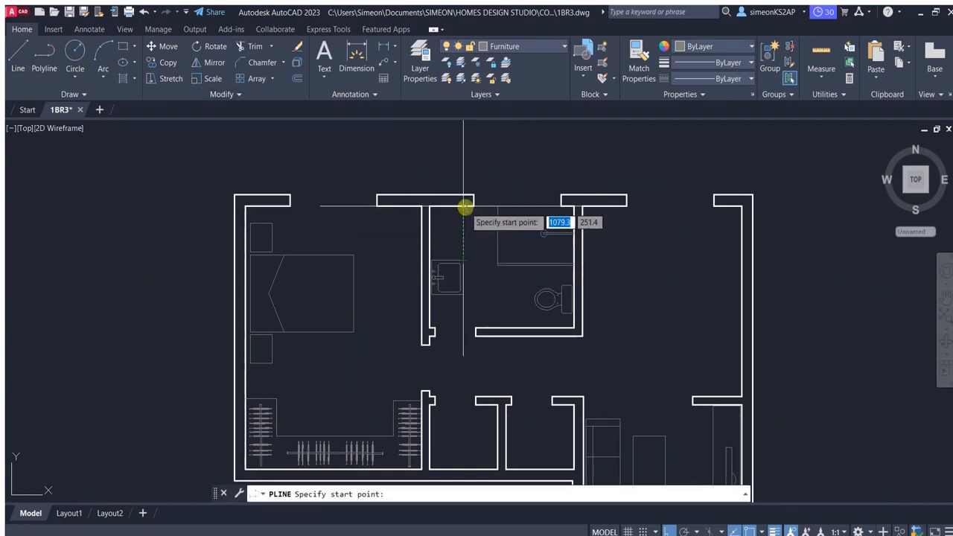
pyautogui.click(465, 206)
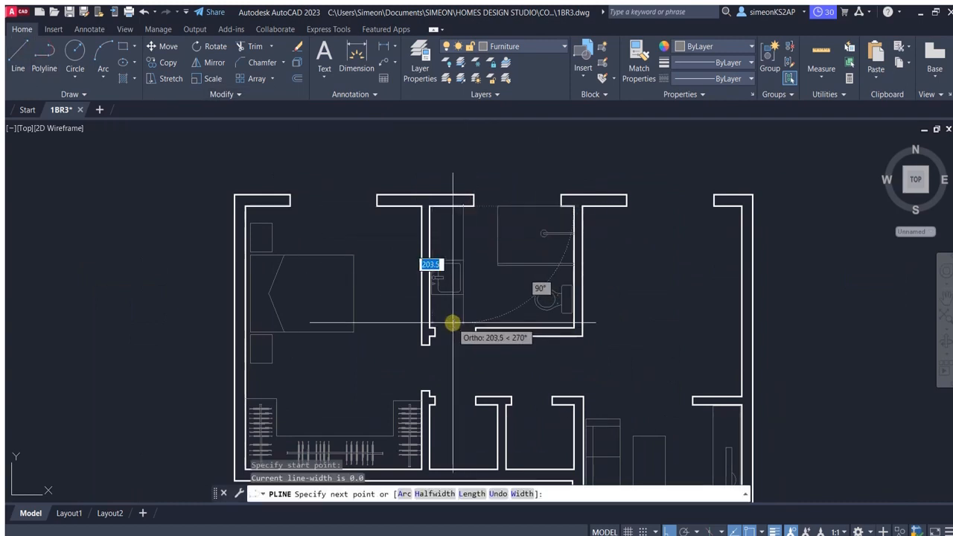
pyautogui.scroll(2, 452, 316)
pyautogui.scroll(-5, 451, 313)
pyautogui.press('Escape')
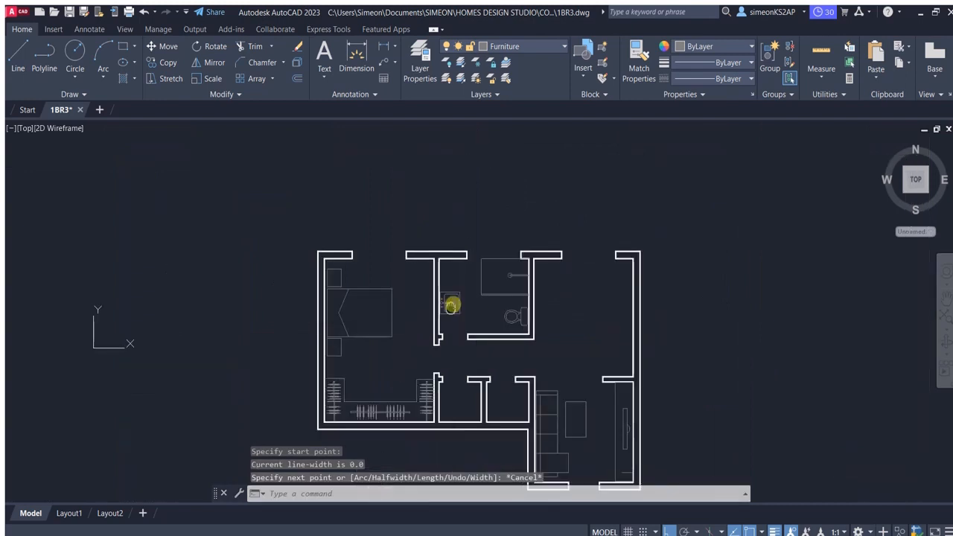
# Step: Copy the upper thin door panel from the furniture library onto the bathroom doorway's left jamb, running up along the wall below the washbasin
pyautogui.scroll(-4, 271, 243)
pyautogui.click(158, 223)
pyautogui.scroll(2, 158, 209)
pyautogui.scroll(4, 158, 209)
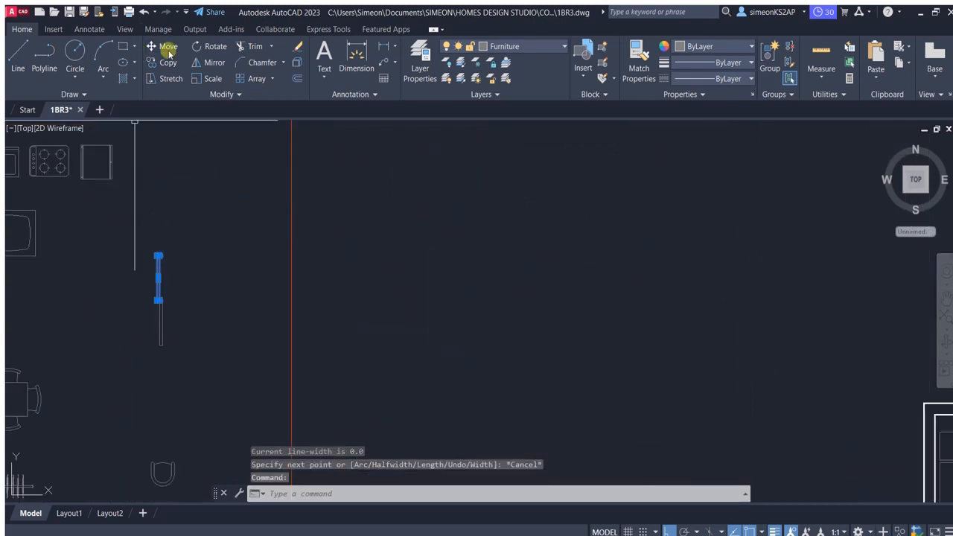
pyautogui.click(168, 63)
pyautogui.scroll(3, 157, 279)
pyautogui.click(160, 336)
pyautogui.scroll(-5, 293, 325)
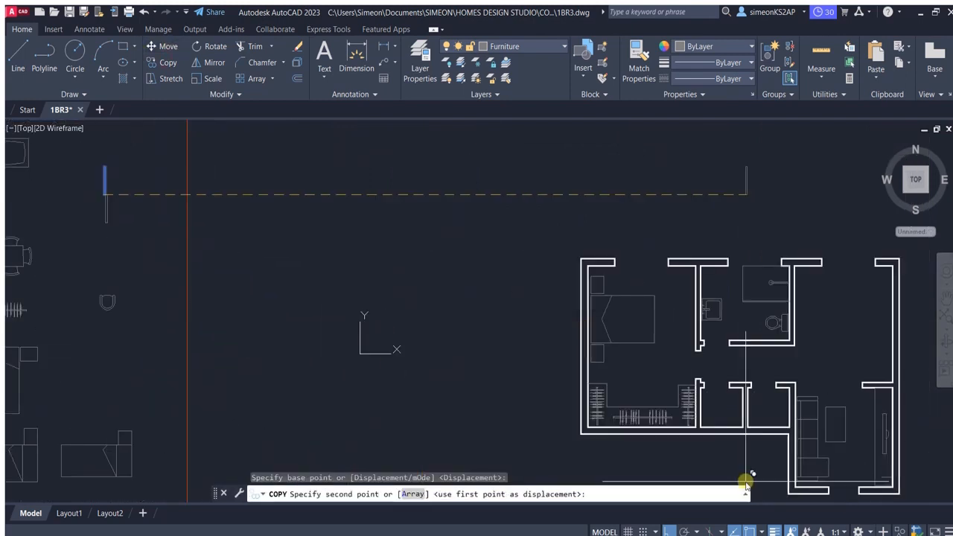
pyautogui.scroll(4, 504, 285)
pyautogui.scroll(2, 472, 276)
pyautogui.click(472, 276)
pyautogui.press('Escape')
pyautogui.scroll(-2, 485, 305)
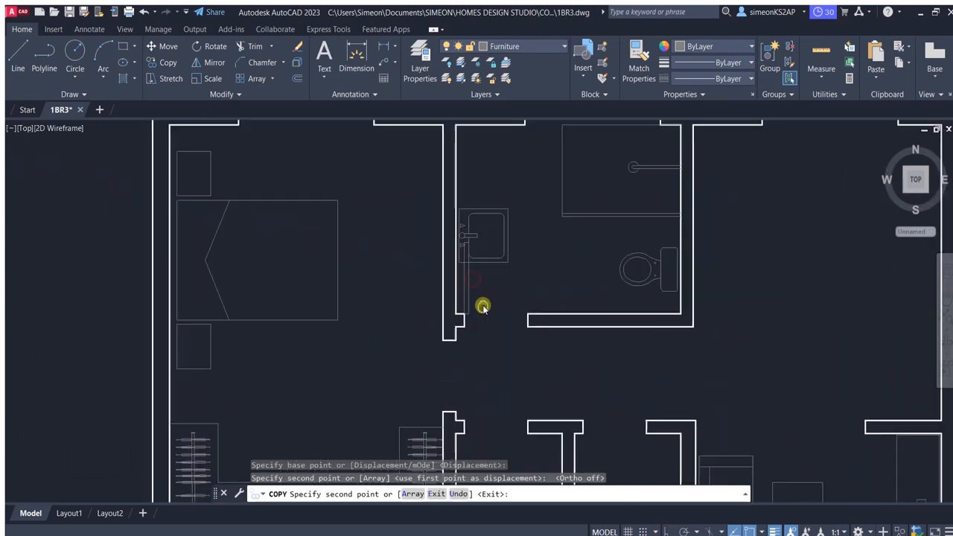
# Step: Move the washbasin straight up with Ortho on until its lower edge meets the top end of the door panel
pyautogui.scroll(2, 478, 268)
pyautogui.scroll(2, 479, 268)
pyautogui.click(167, 46)
pyautogui.click(458, 319)
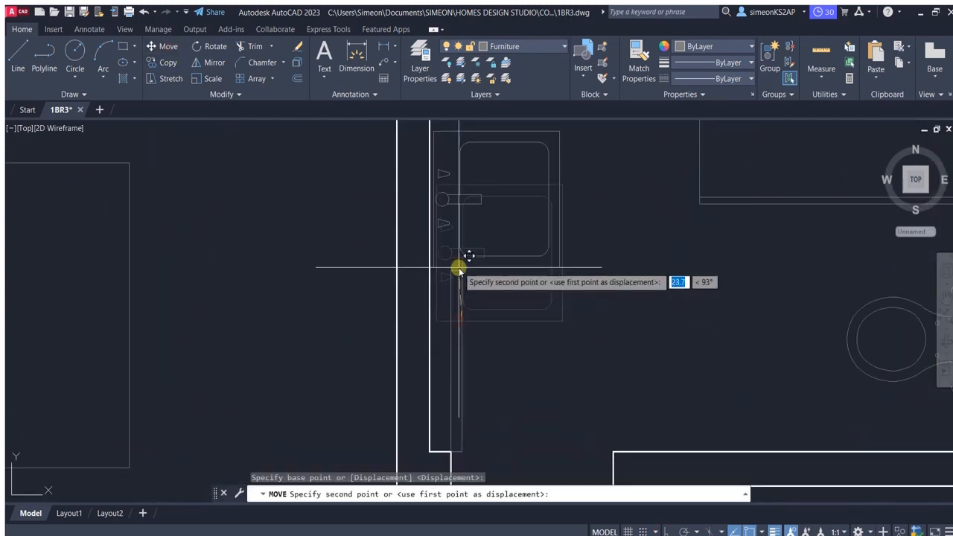
pyautogui.click(666, 531)
pyautogui.scroll(2, 464, 270)
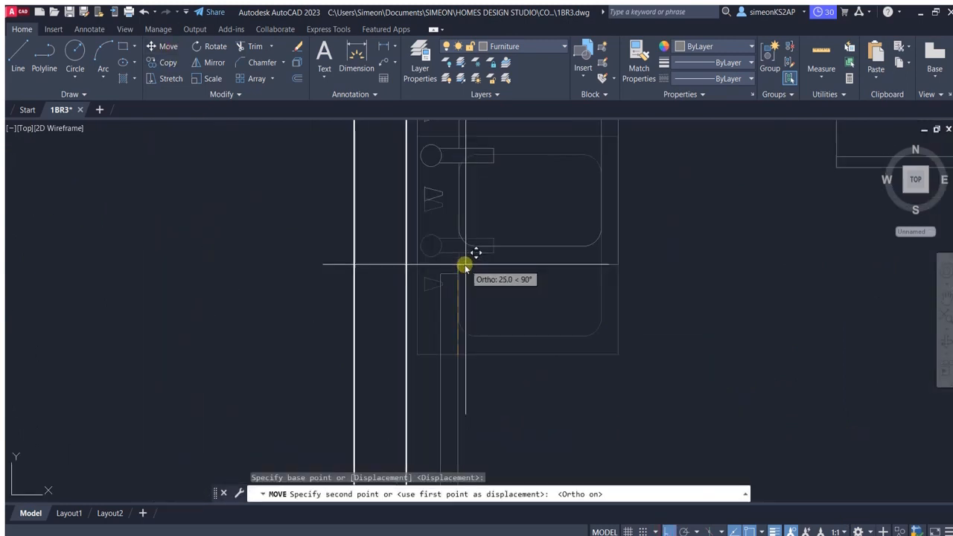
pyautogui.click(458, 274)
pyautogui.press('Escape')
# Step: Move the washbasin farther up along the wall, leaving a gap above the door panel
pyautogui.scroll(-4, 499, 281)
pyautogui.moveTo(535, 284); pyautogui.dragTo(430, 315, button='middle')
pyautogui.click(431, 274)
pyautogui.moveTo(429, 275); pyautogui.dragTo(438, 322, button='middle')
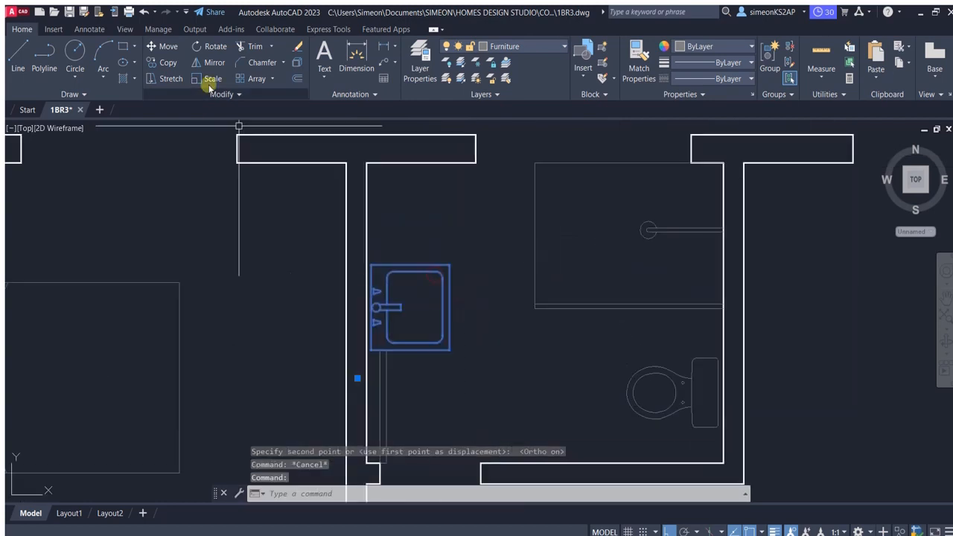
pyautogui.click(168, 47)
pyautogui.click(513, 354)
pyautogui.click(512, 294)
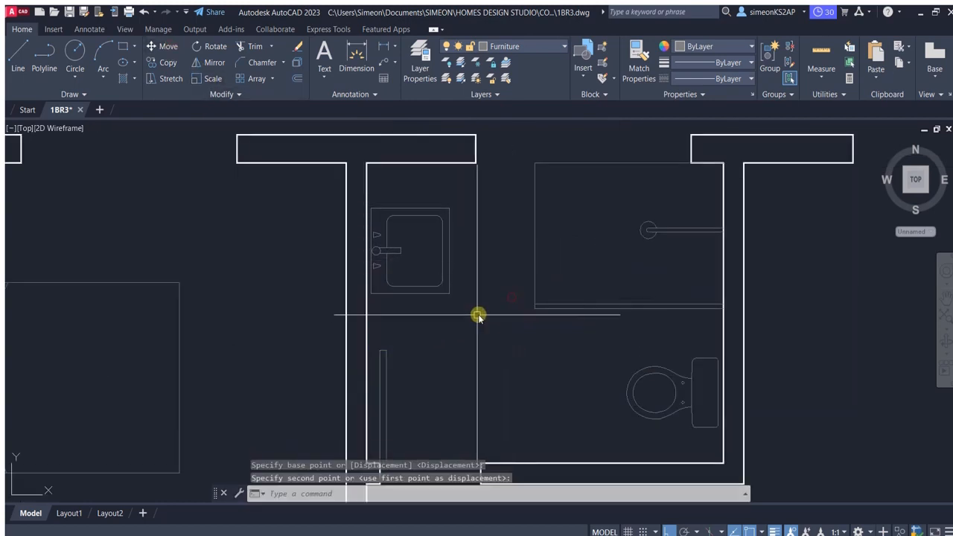
# Step: Draw an L-shaped counter polyline from the top wall along the washbasin's front down to the door panel's top and across into the left wall
pyautogui.scroll(-3, 479, 314)
pyautogui.scroll(2, 485, 256)
pyautogui.click(44, 53)
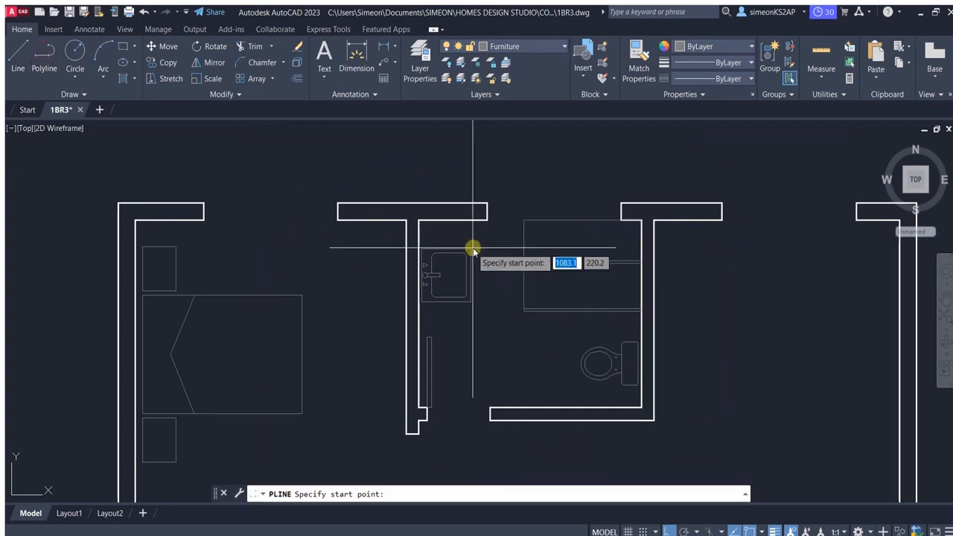
pyautogui.click(470, 221)
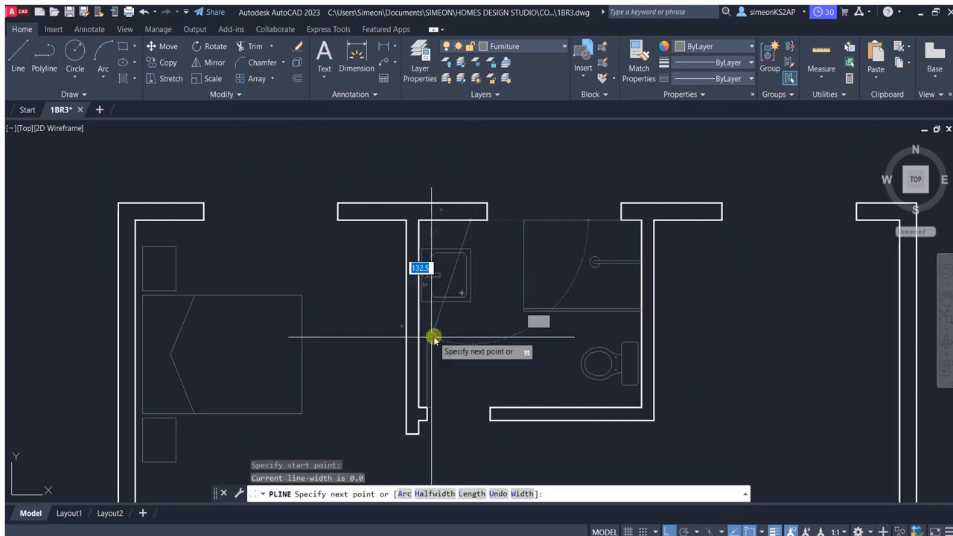
pyautogui.click(470, 338)
pyautogui.scroll(4, 414, 336)
pyautogui.click(417, 337)
pyautogui.press('Escape')
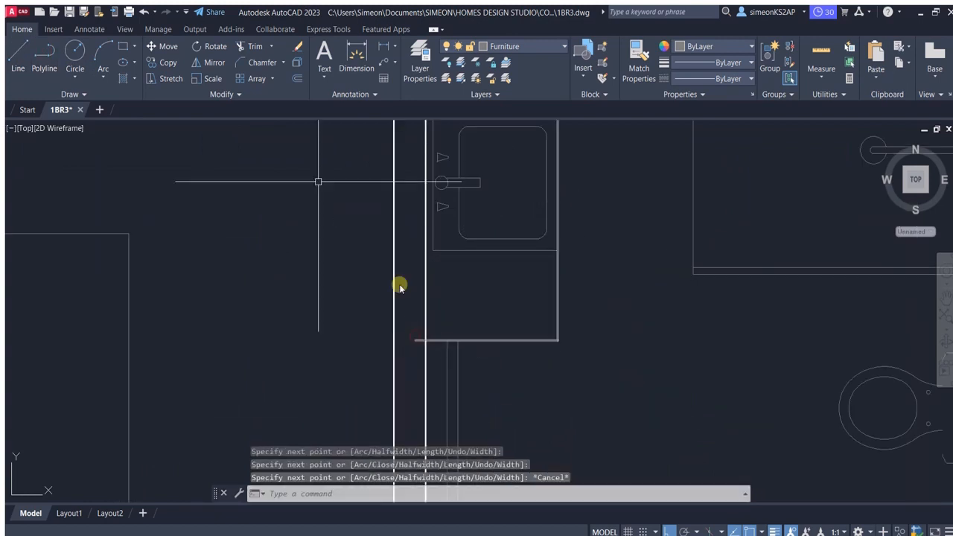
# Step: Trim the end of the counter polyline that runs past the wall face
pyautogui.click(254, 48)
pyautogui.scroll(-3, 447, 340)
pyautogui.press('Escape')
pyautogui.scroll(5, 438, 340)
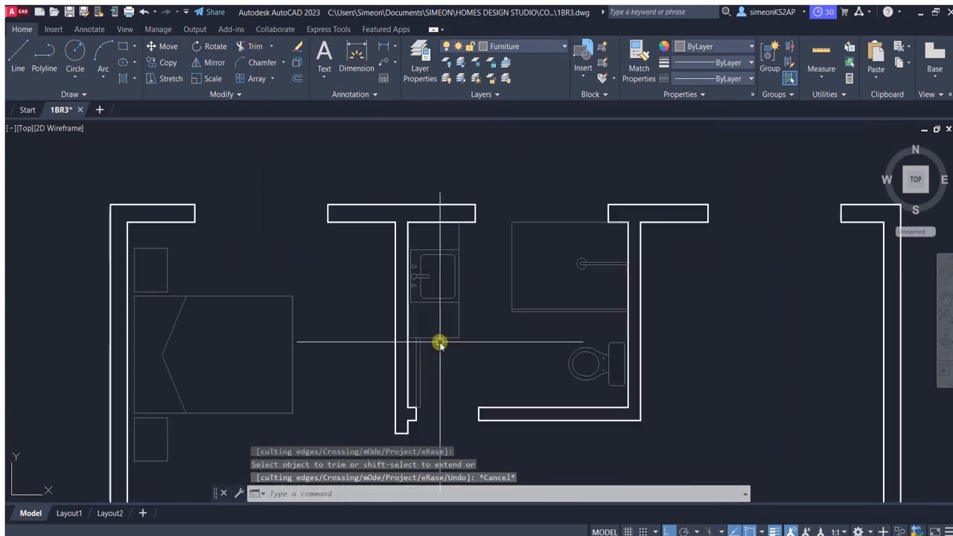
# Step: Stretch the counter polyline's lower edge up by 2, away from the door panel
pyautogui.scroll(2, 469, 302)
pyautogui.click(438, 304)
pyautogui.click(441, 305)
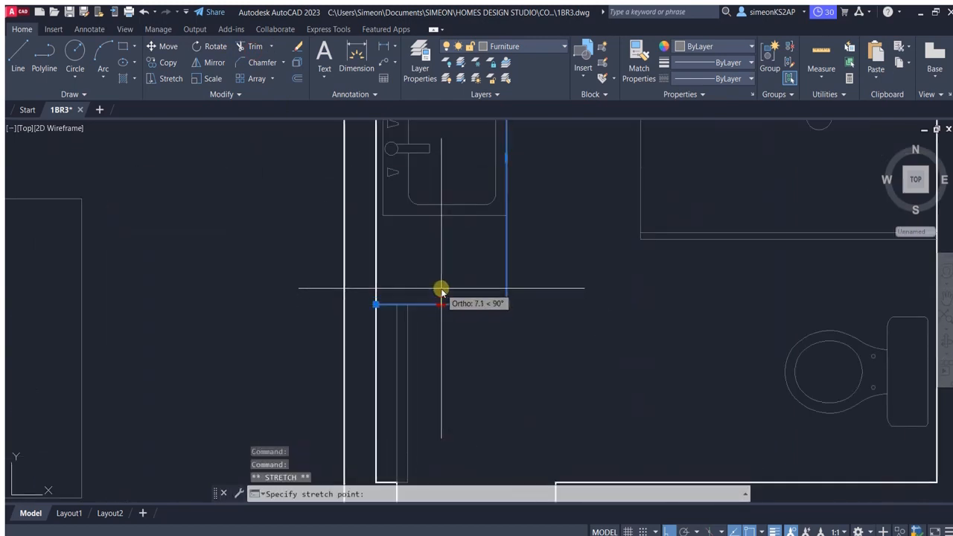
pyautogui.press('Return')
pyautogui.press('Escape')
pyautogui.scroll(-3, 441, 292)
pyautogui.scroll(1, 479, 291)
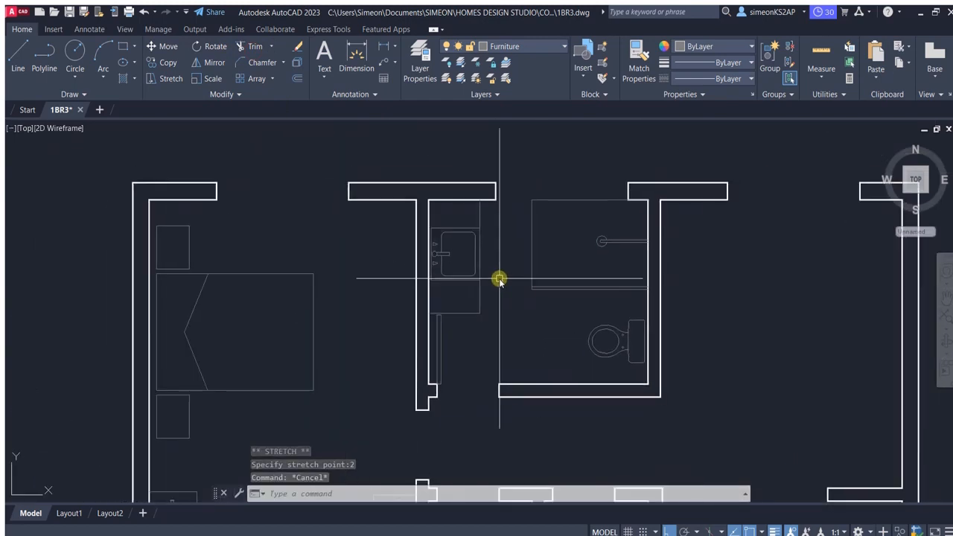
# Step: Try offsetting the counter outline by 1 and undo the offset
pyautogui.scroll(3, 498, 278)
pyautogui.scroll(-2, 496, 295)
pyautogui.scroll(1, 466, 273)
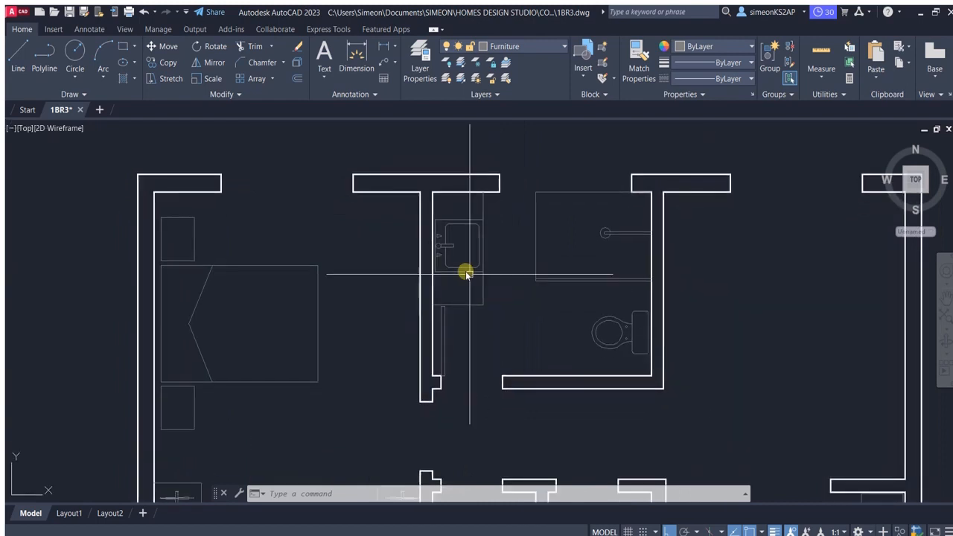
pyautogui.click(297, 78)
pyautogui.scroll(2, 509, 235)
pyautogui.write('1')
pyautogui.press('Return')
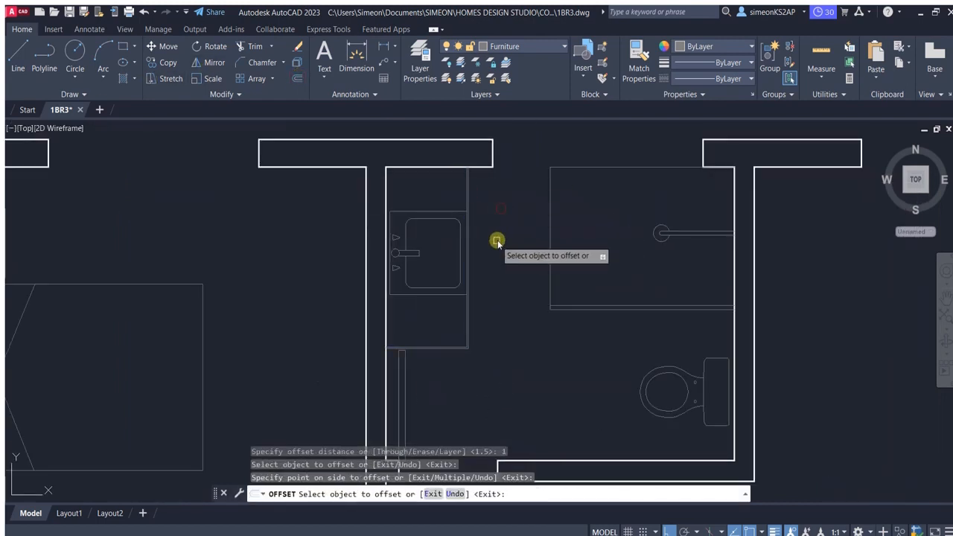
pyautogui.press('Escape')
pyautogui.hotkey('ctrl', 'z')
pyautogui.scroll(3, 440, 358)
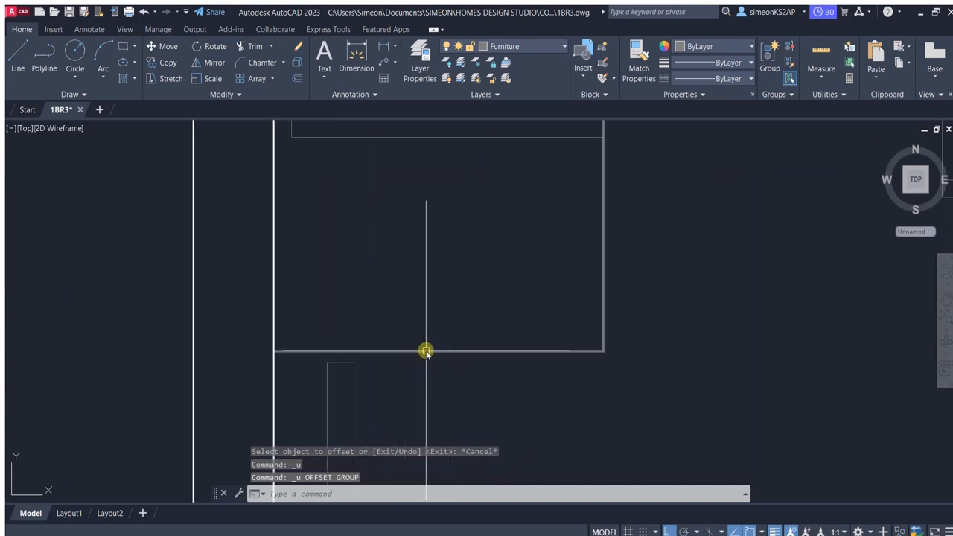
pyautogui.press('Escape')
pyautogui.scroll(-3, 441, 325)
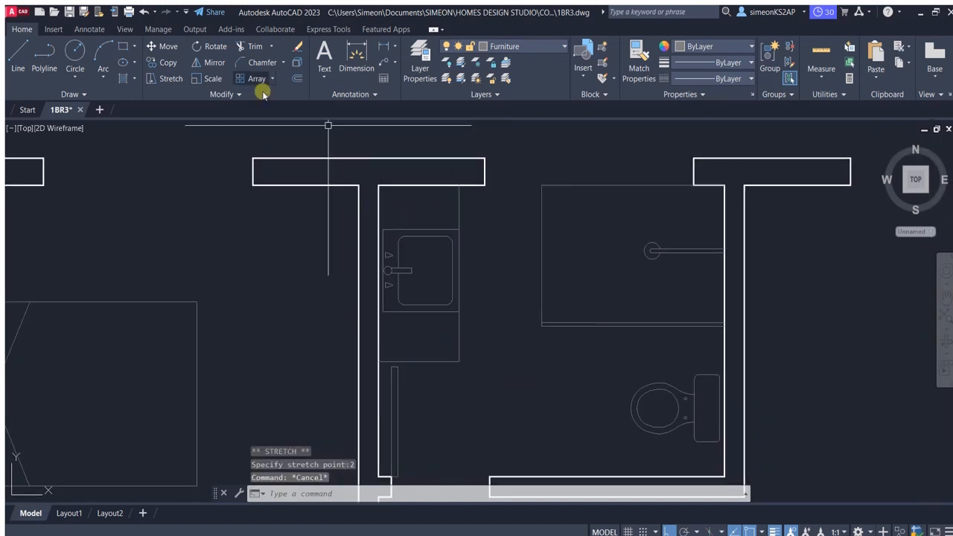
# Step: Offset the counter outline outward by 2
pyautogui.click(297, 78)
pyautogui.write('1')
pyautogui.press('Return')
pyautogui.click(459, 259)
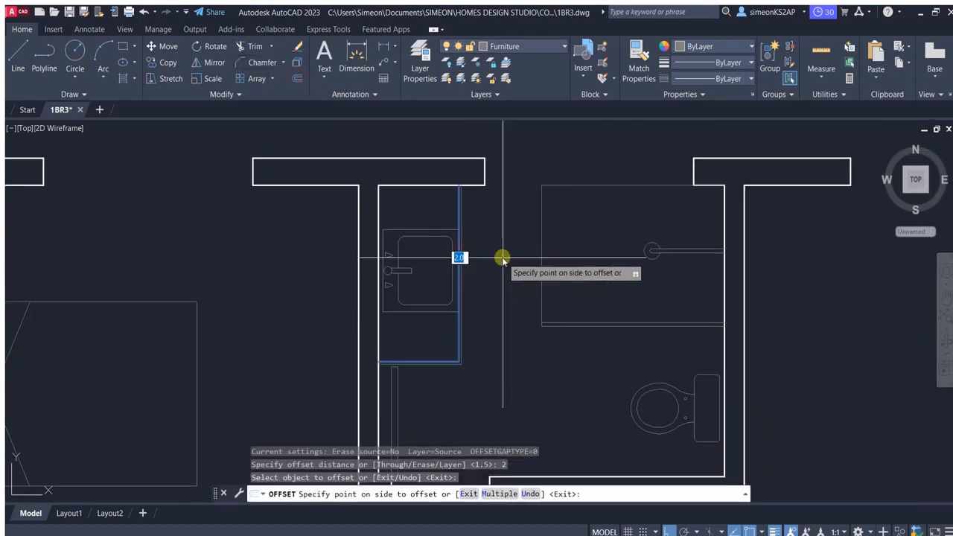
pyautogui.click(502, 260)
pyautogui.press('Escape')
# Step: Erase the original inner counter outline, keeping the offset one around the washbasin
pyautogui.scroll(4, 464, 254)
pyautogui.scroll(-4, 533, 279)
pyautogui.scroll(-3, 533, 278)
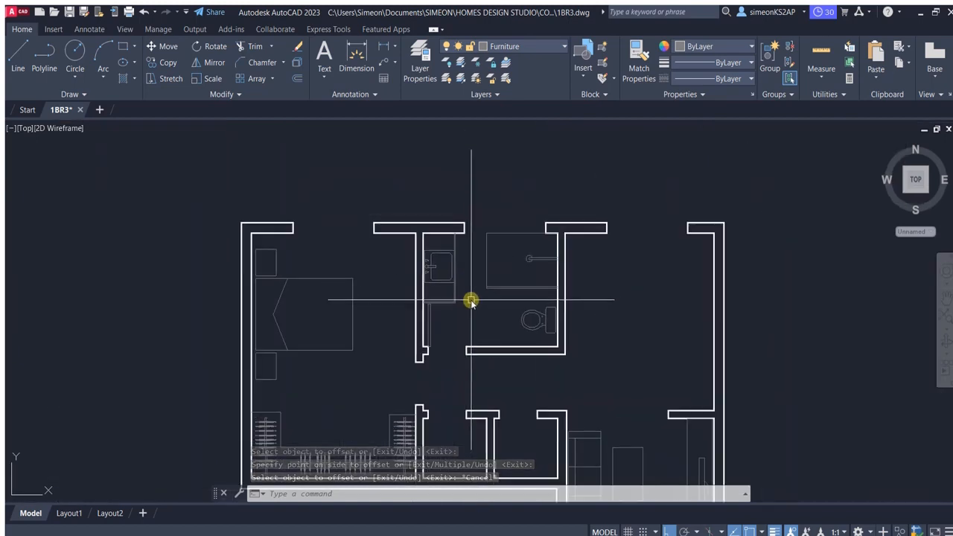
pyautogui.scroll(5, 477, 302)
pyautogui.scroll(-4, 483, 315)
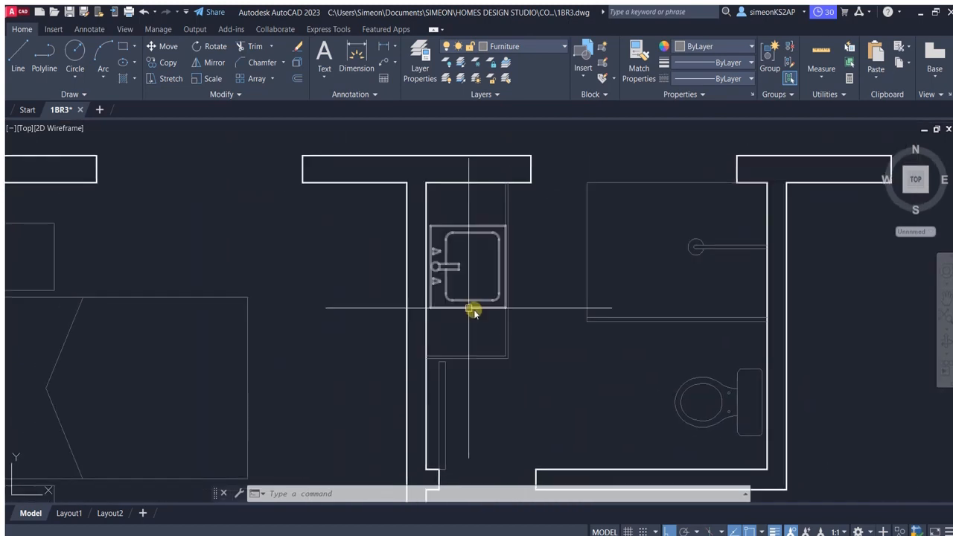
pyautogui.scroll(4, 495, 306)
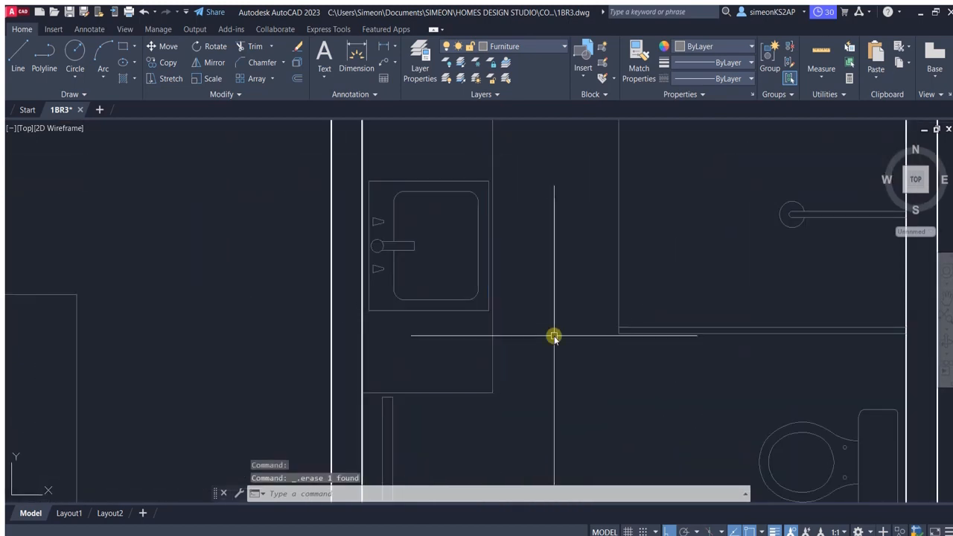
pyautogui.scroll(-3, 548, 324)
pyautogui.scroll(3, 496, 335)
# Step: Stretch the lower edge of the remaining counter outline by 1
pyautogui.click(480, 357)
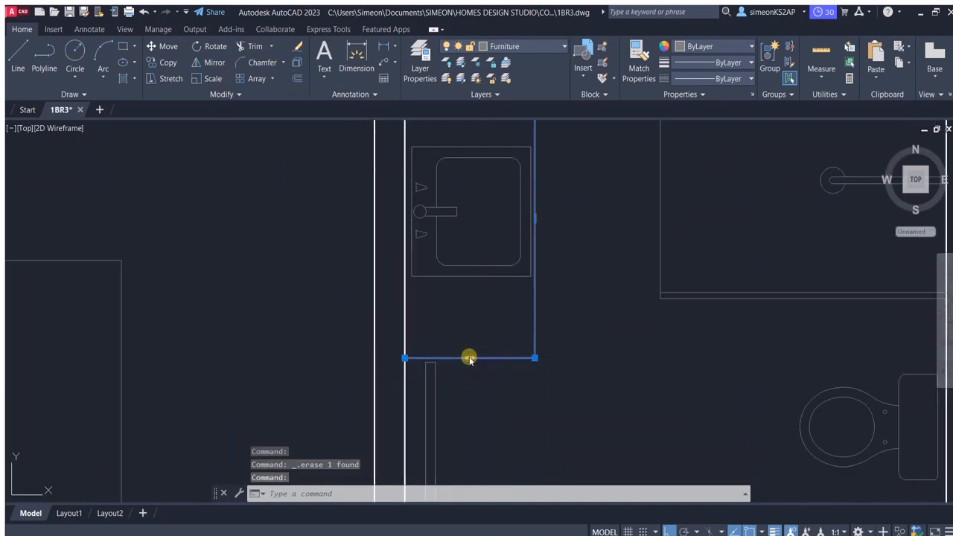
pyautogui.write('1')
pyautogui.press('Return')
pyautogui.press('Escape')
# Step: Offset the counter outline outward at the default distance to give the washbasin counter a double edge
pyautogui.moveTo(526, 265); pyautogui.dragTo(388, 303, button='middle')
pyautogui.click(297, 78)
pyautogui.press('Return')
pyautogui.click(466, 280)
pyautogui.click(475, 303)
pyautogui.scroll(-2, 474, 304)
pyautogui.press('Escape')
pyautogui.scroll(-4, 478, 242)
pyautogui.moveTo(492, 293); pyautogui.dragTo(511, 263, button='middle')
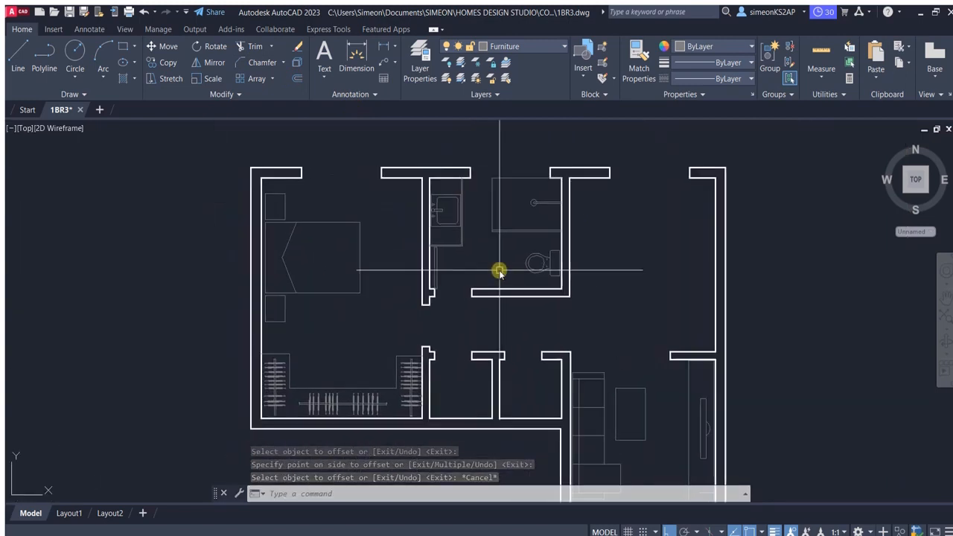
# Step: Copy the kitchen sink, cooker and fridge blocks from the furniture library into the kitchen of the floor plan
pyautogui.moveTo(603, 293); pyautogui.dragTo(589, 319, button='middle')
pyautogui.scroll(-5, 455, 335)
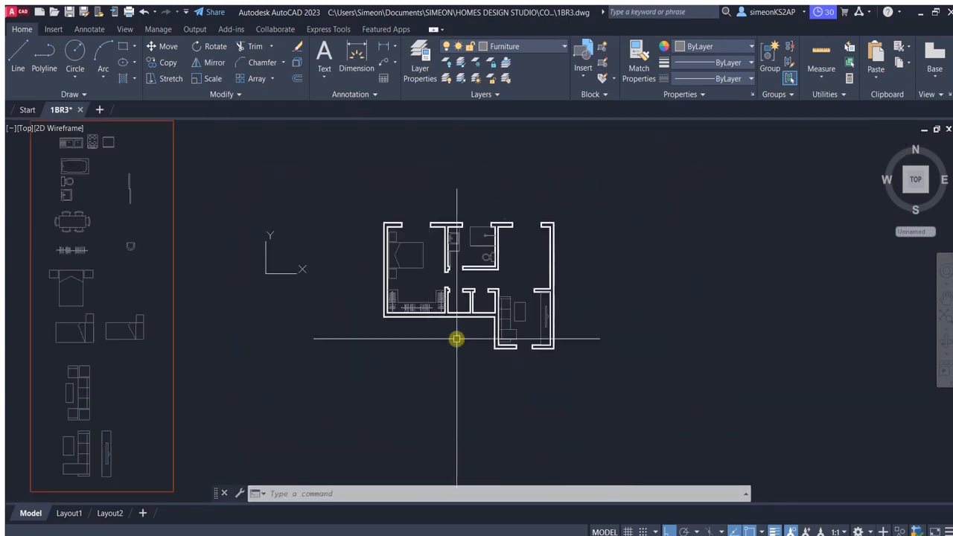
pyautogui.scroll(2, 546, 283)
pyautogui.scroll(-3, 511, 276)
pyautogui.scroll(1, 184, 140)
pyautogui.moveTo(187, 140); pyautogui.dragTo(224, 201, button='middle')
pyautogui.click(265, 211)
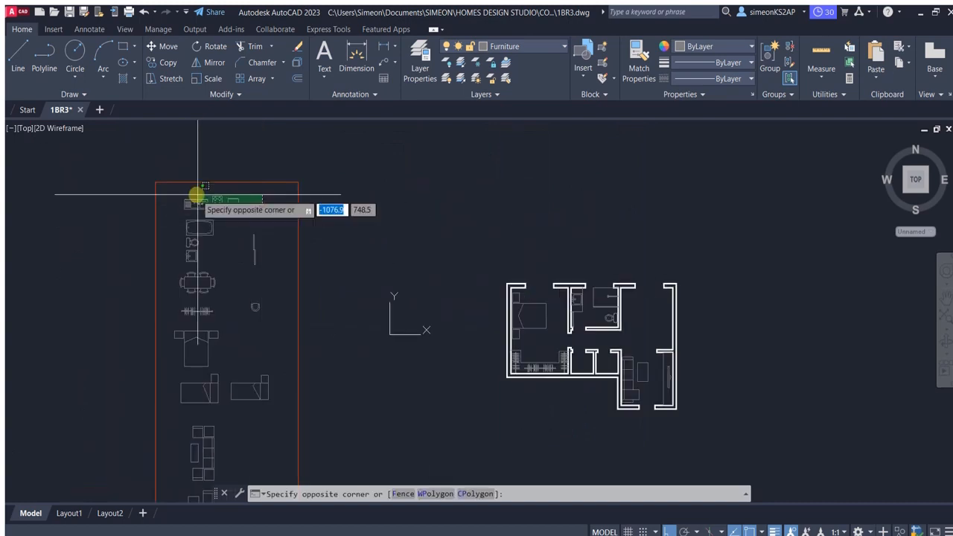
pyautogui.click(171, 183)
pyautogui.click(158, 61)
pyautogui.click(211, 198)
pyautogui.scroll(5, 648, 317)
pyautogui.moveTo(658, 316); pyautogui.dragTo(602, 276, button='middle')
pyautogui.click(669, 530)
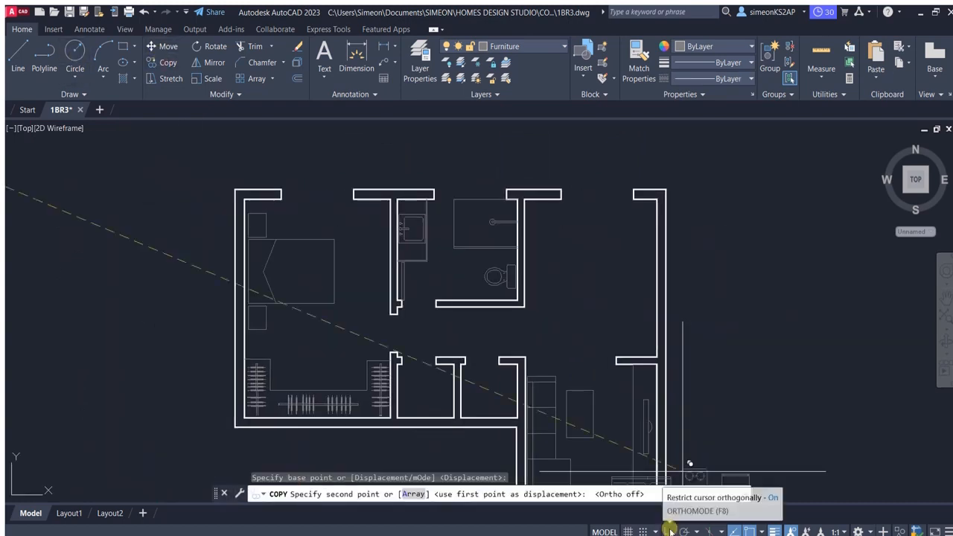
pyautogui.click(598, 250)
pyautogui.press('Escape')
# Step: Rotate the copied sink, cooker and fridge a quarter turn clockwise so they line up vertically with the sink uppermost
pyautogui.click(646, 292)
pyautogui.click(545, 245)
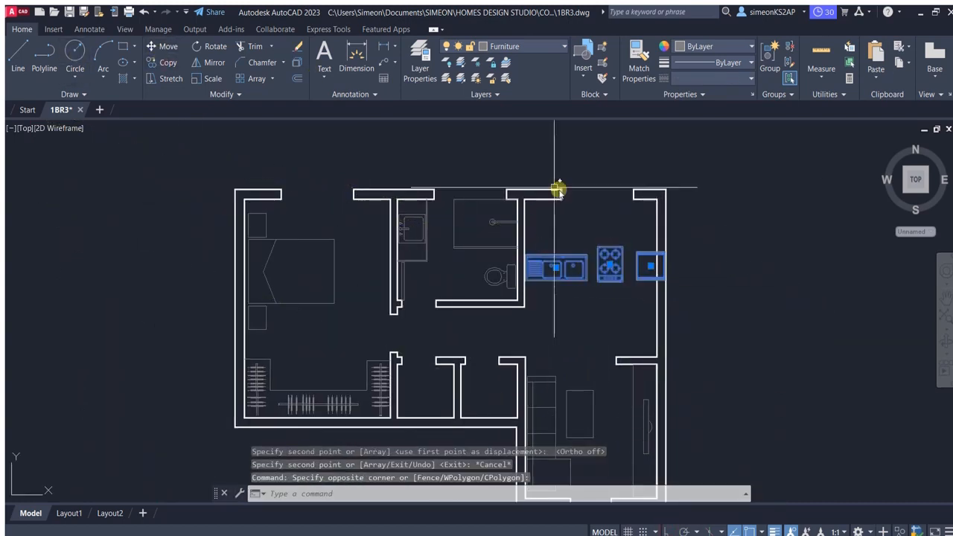
pyautogui.click(214, 46)
pyautogui.click(596, 270)
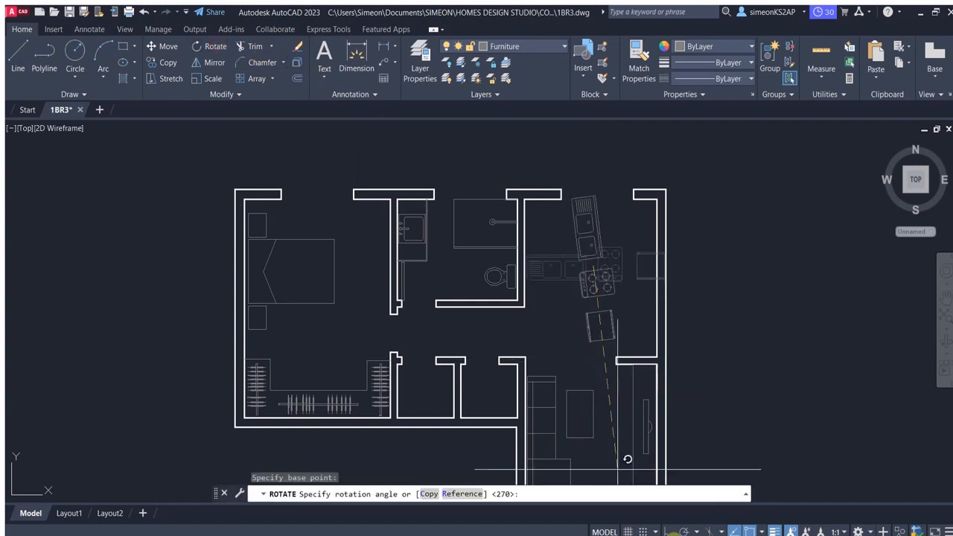
pyautogui.click(605, 431)
# Step: Move the sink, cooker and fridge horizontally towards the kitchen's right exterior wall
pyautogui.moveTo(606, 236); pyautogui.dragTo(572, 265, button='middle')
pyautogui.click(570, 267)
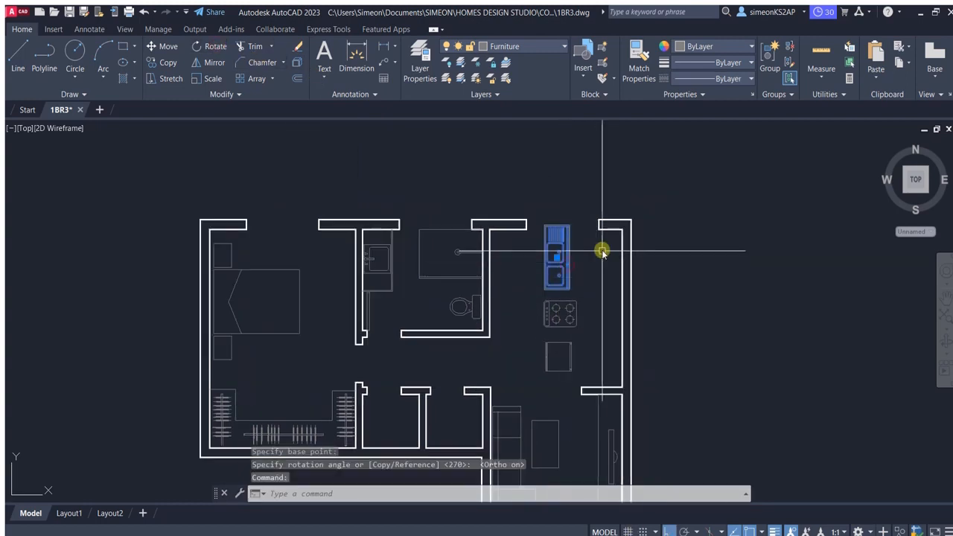
pyautogui.click(570, 303)
pyautogui.click(567, 366)
pyautogui.scroll(4, 551, 356)
pyautogui.scroll(-4, 749, 353)
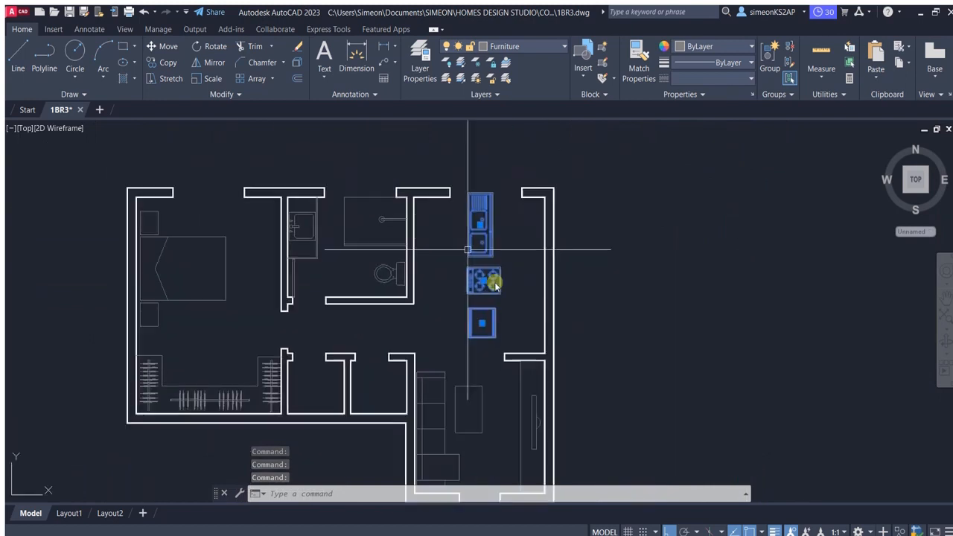
pyautogui.click(703, 387)
pyautogui.click(645, 325)
pyautogui.click(162, 47)
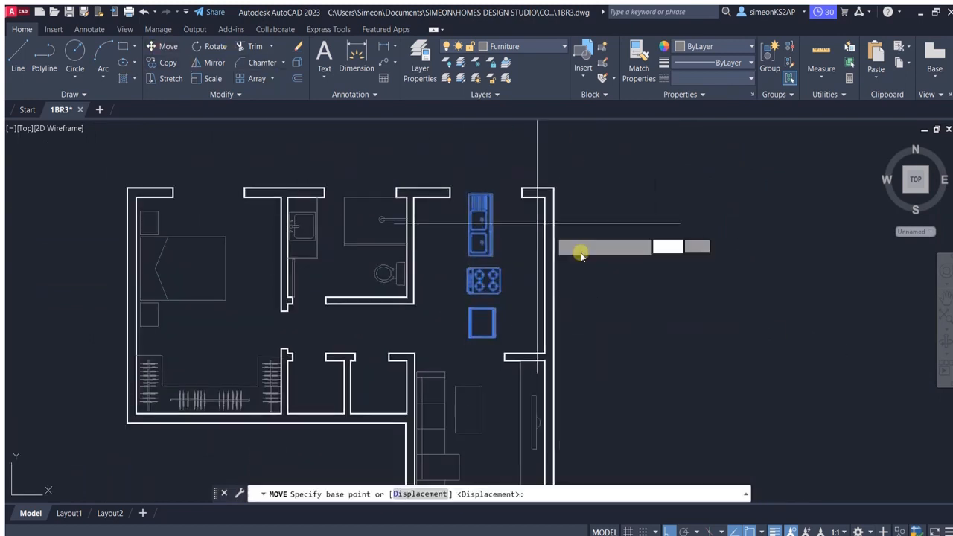
pyautogui.click(599, 287)
pyautogui.click(637, 293)
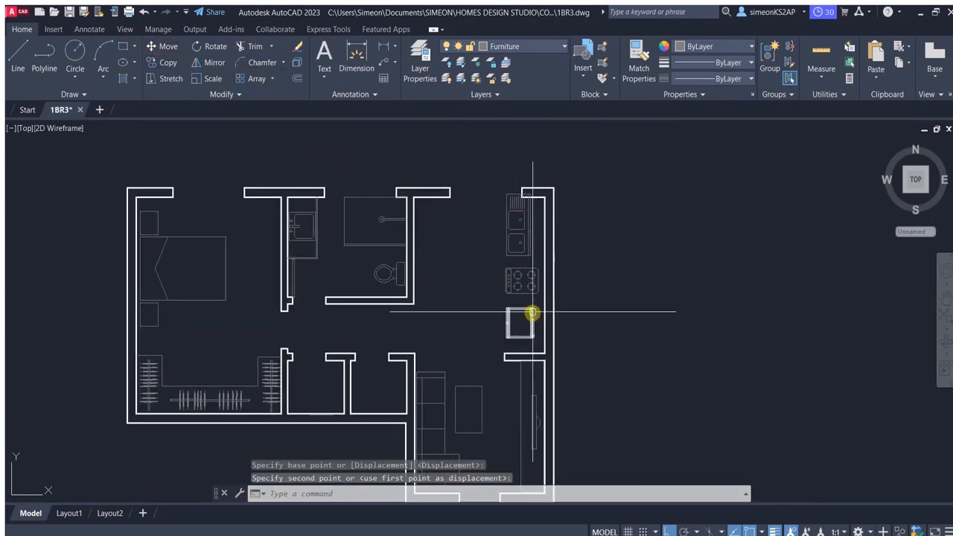
# Step: Move the three kitchen appliances straight down by about 20, towards the short wall below the fridge
pyautogui.click(445, 142)
pyautogui.click(163, 47)
pyautogui.click(624, 280)
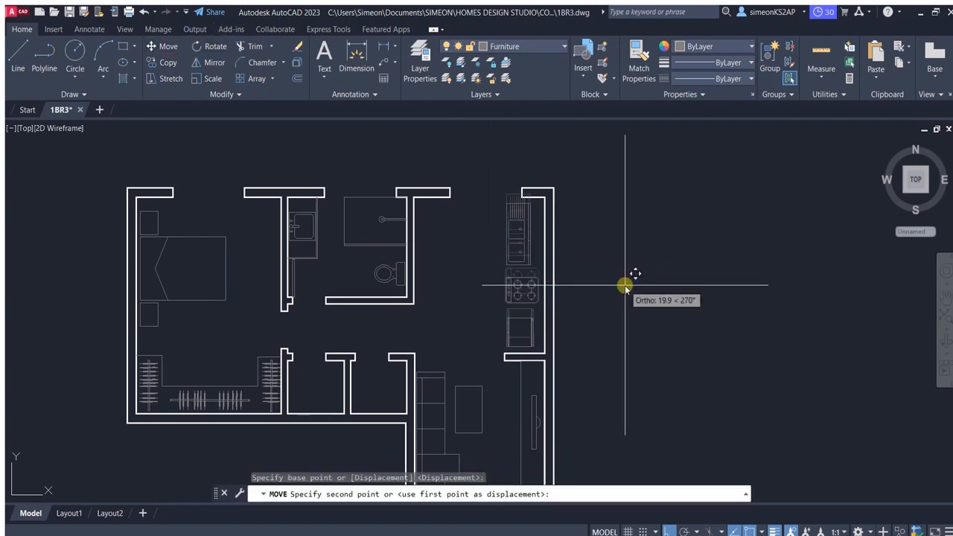
pyautogui.click(625, 287)
# Step: Shift the sink, cooker and fridge slightly further right so the cooker sits close against the exterior wall
pyautogui.scroll(2, 548, 230)
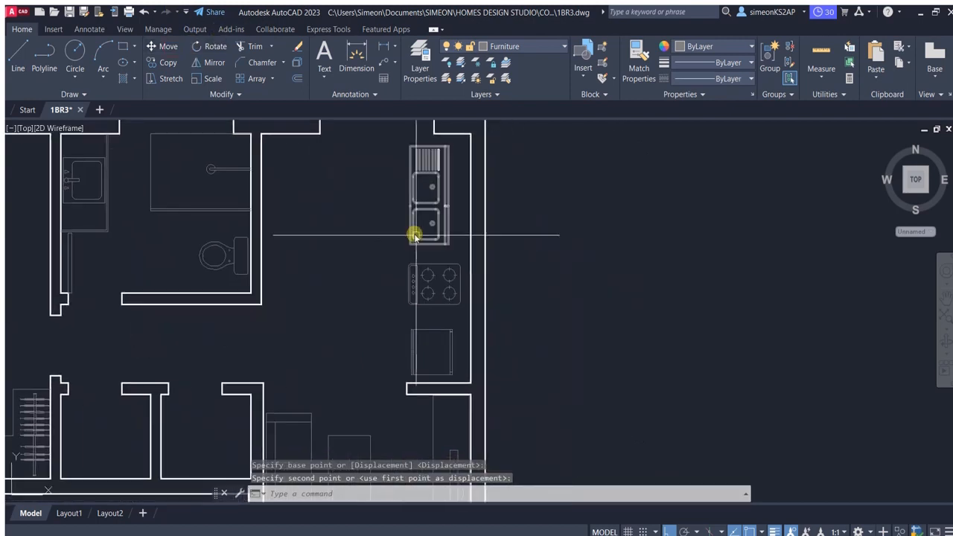
pyautogui.scroll(-2, 538, 219)
pyautogui.click(537, 219)
pyautogui.click(539, 266)
pyautogui.click(541, 311)
pyautogui.click(166, 47)
pyautogui.scroll(2, 642, 246)
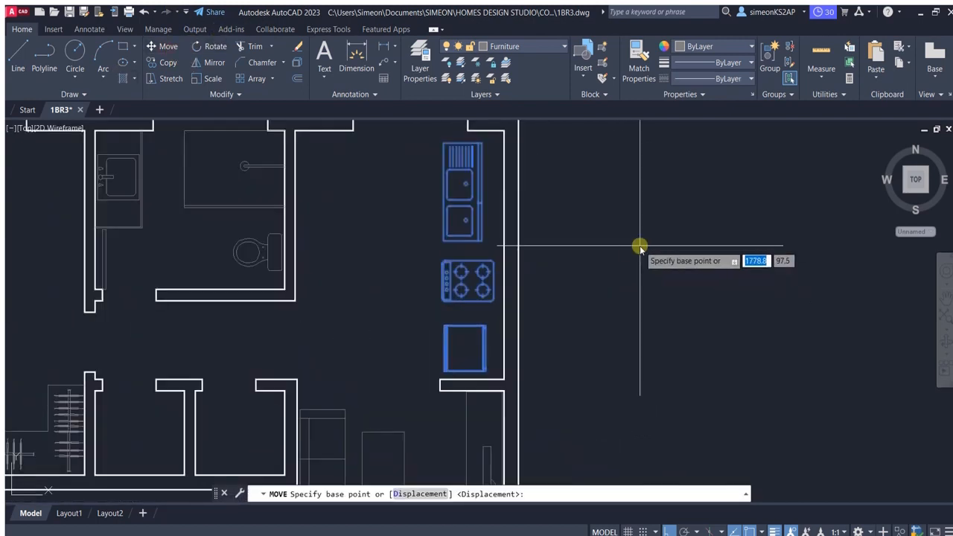
pyautogui.click(607, 251)
pyautogui.scroll(2, 612, 251)
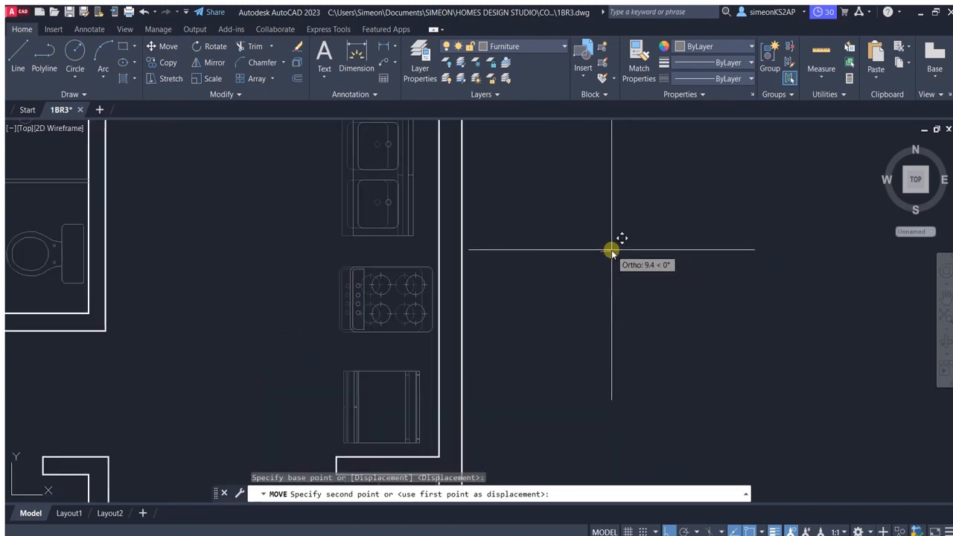
pyautogui.click(614, 251)
pyautogui.scroll(-5, 625, 253)
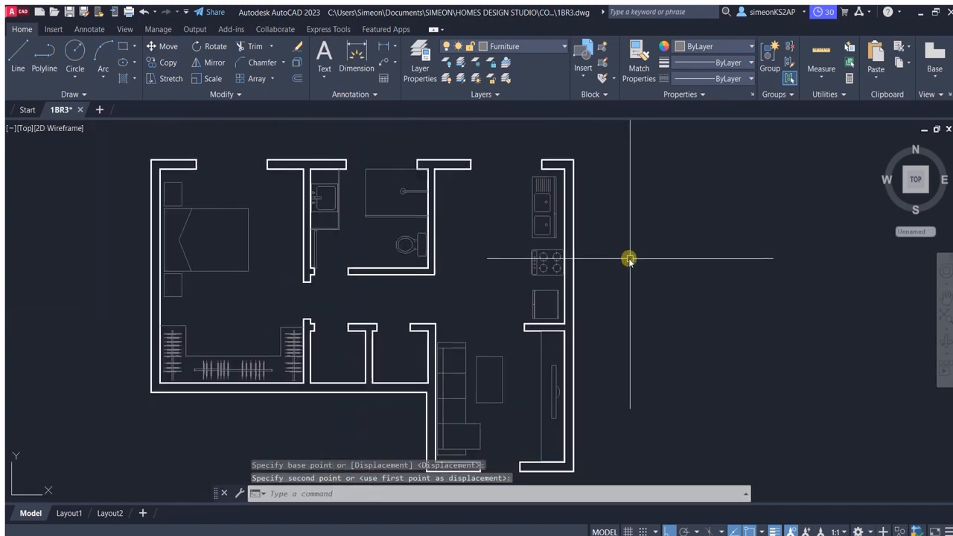
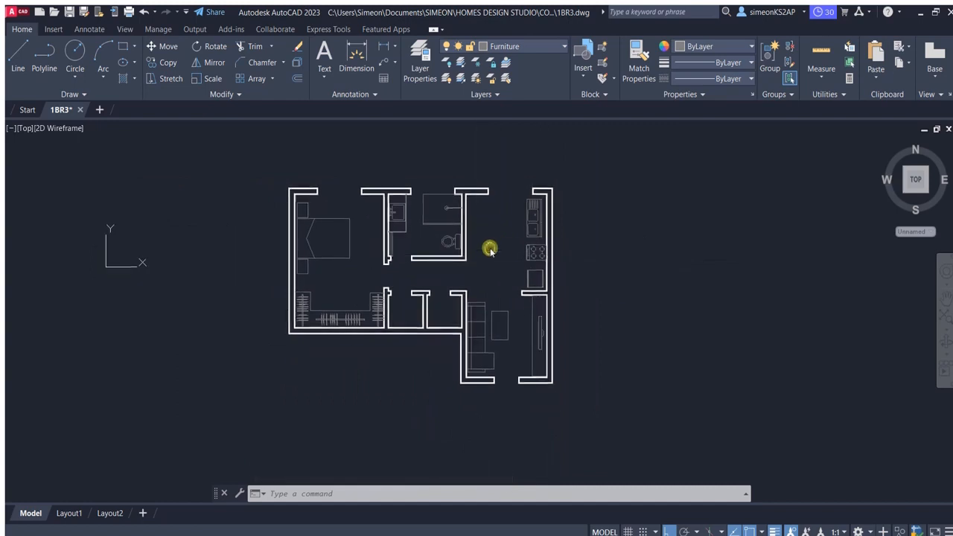
# Step: Copy the six-seat dining table from the furniture library into the open space between the bathroom and the kitchen appliances
pyautogui.scroll(-4, 475, 278)
pyautogui.scroll(2, 257, 236)
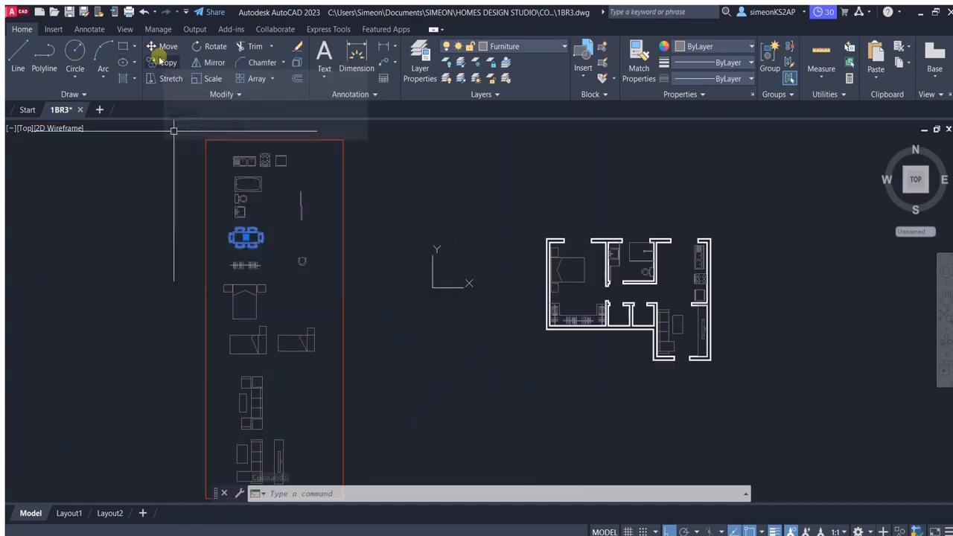
pyautogui.click(168, 62)
pyautogui.click(236, 237)
pyautogui.scroll(2, 584, 459)
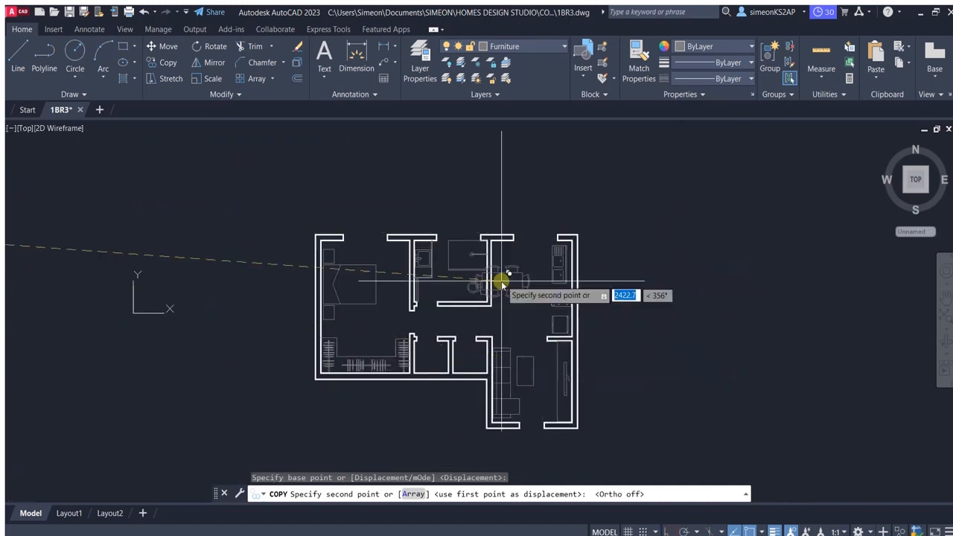
pyautogui.scroll(4, 503, 281)
pyautogui.click(544, 279)
pyautogui.press('Escape')
# Step: Rotate the copied dining set 90 degrees about the table's centre so its length runs vertically
pyautogui.click(548, 258)
pyautogui.click(219, 46)
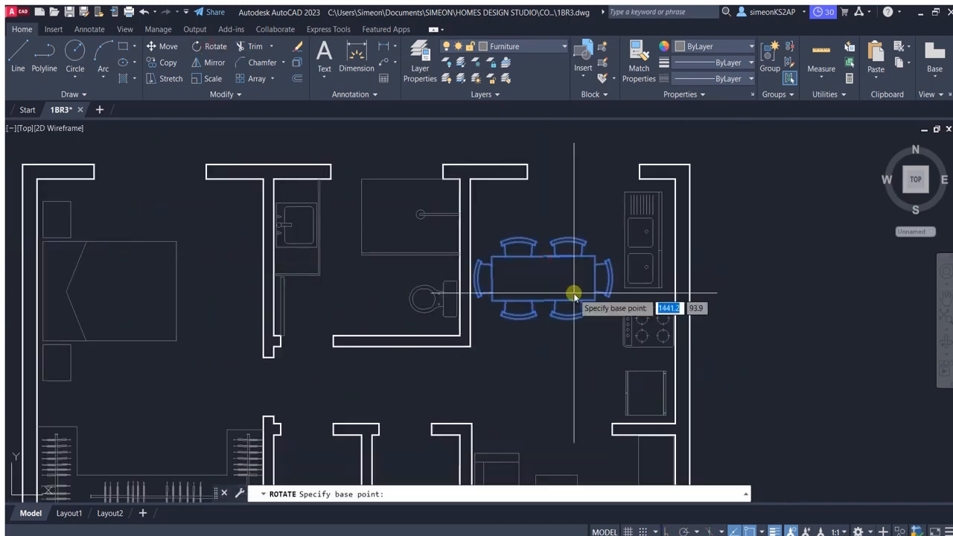
pyautogui.click(546, 282)
pyautogui.scroll(-4, 551, 246)
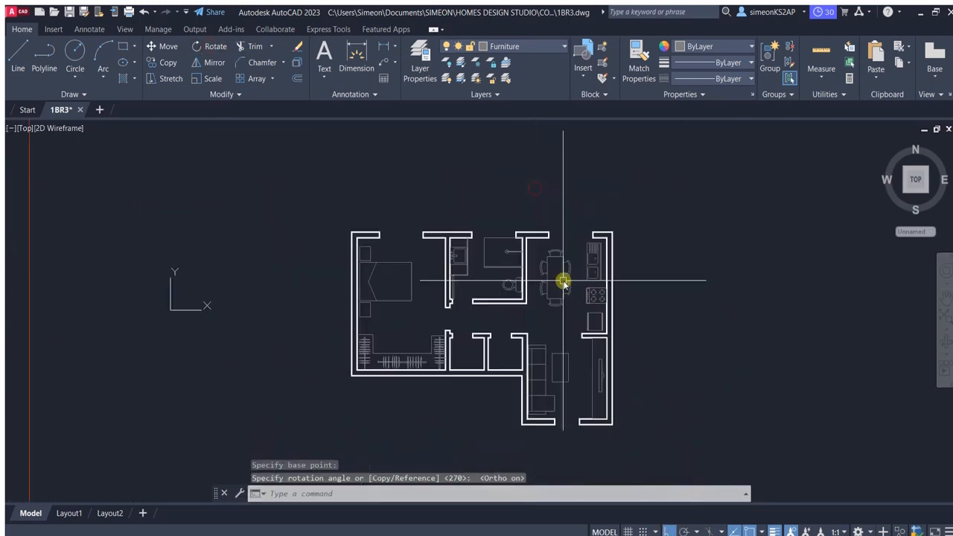
# Step: Move the dining set horizontally left towards the bathroom wall, widening the gap to the kitchen appliances
pyautogui.scroll(4, 562, 276)
pyautogui.click(530, 272)
pyautogui.click(166, 46)
pyautogui.click(560, 339)
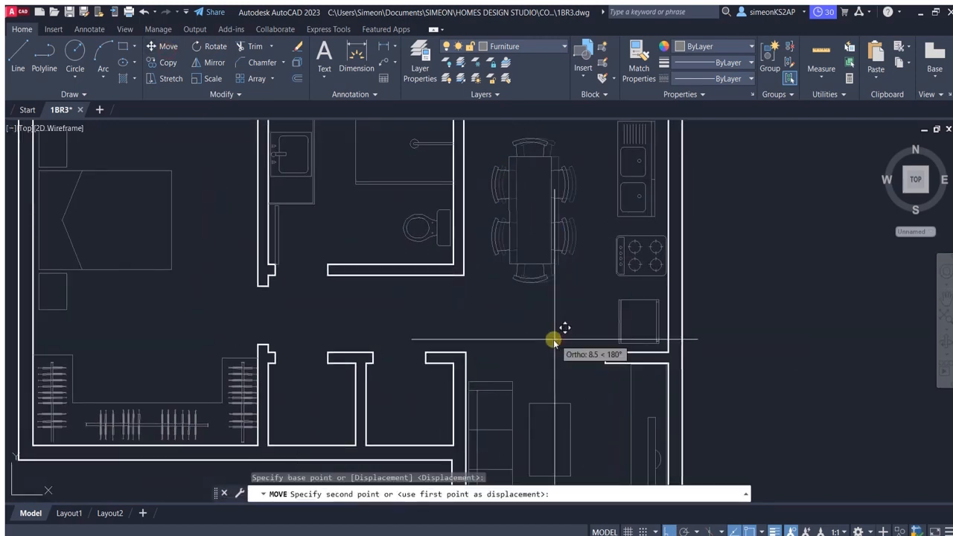
pyautogui.click(540, 339)
# Step: Nudge the dining set slightly downwards in the space beside the bathroom wall
pyautogui.scroll(-4, 490, 300)
pyautogui.scroll(2, 519, 298)
pyautogui.moveTo(520, 301); pyautogui.dragTo(531, 324, button='middle')
pyautogui.click(531, 325)
pyautogui.click(167, 46)
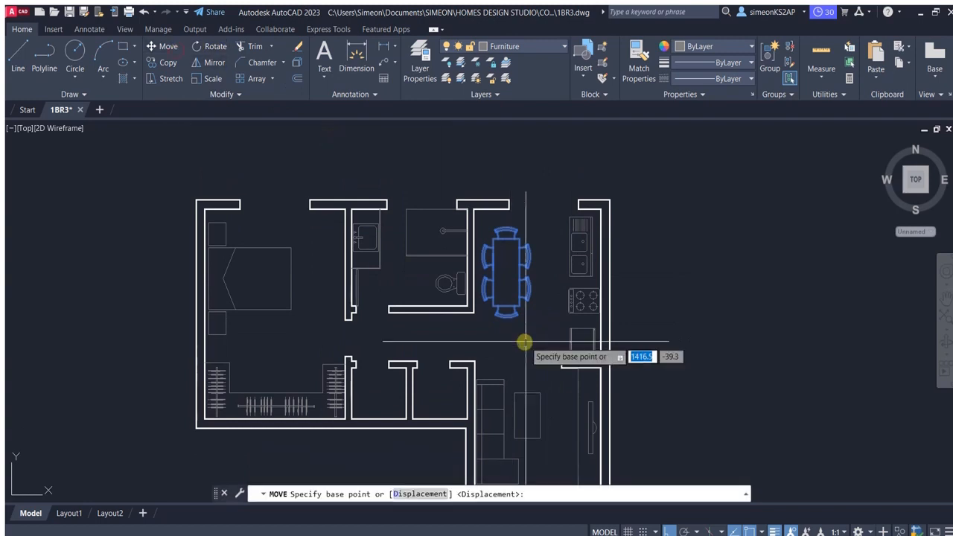
pyautogui.click(526, 340)
pyautogui.scroll(2, 524, 346)
pyautogui.click(524, 349)
pyautogui.scroll(-4, 531, 329)
pyautogui.scroll(3, 516, 326)
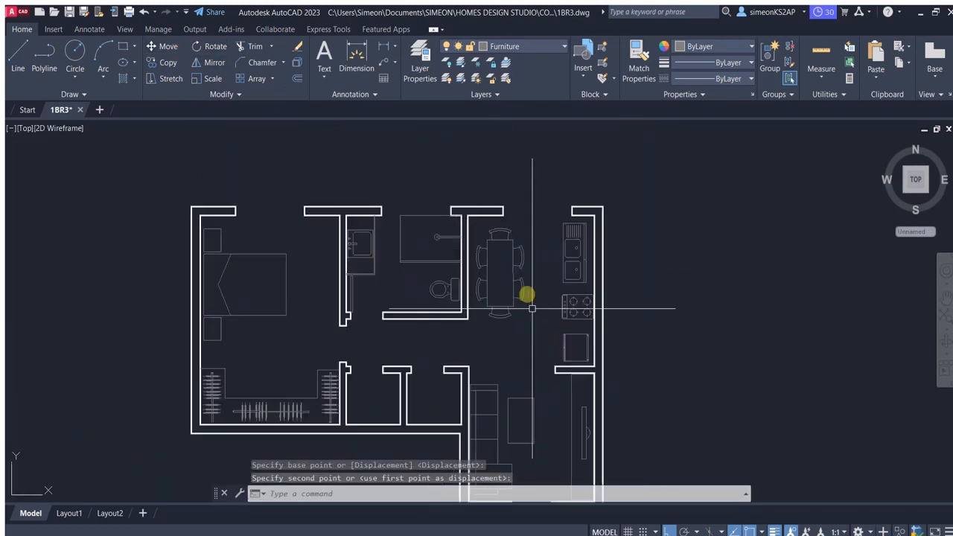
# Step: Examine the furnished floor plan, looking over the dining, kitchen and living areas
pyautogui.moveTo(527, 298)
pyautogui.mouseDown(button='middle')
pyautogui.moveTo(548, 256)
pyautogui.moveTo(521, 295)
pyautogui.mouseUp(button='middle')
pyautogui.scroll(-2, 522, 302)
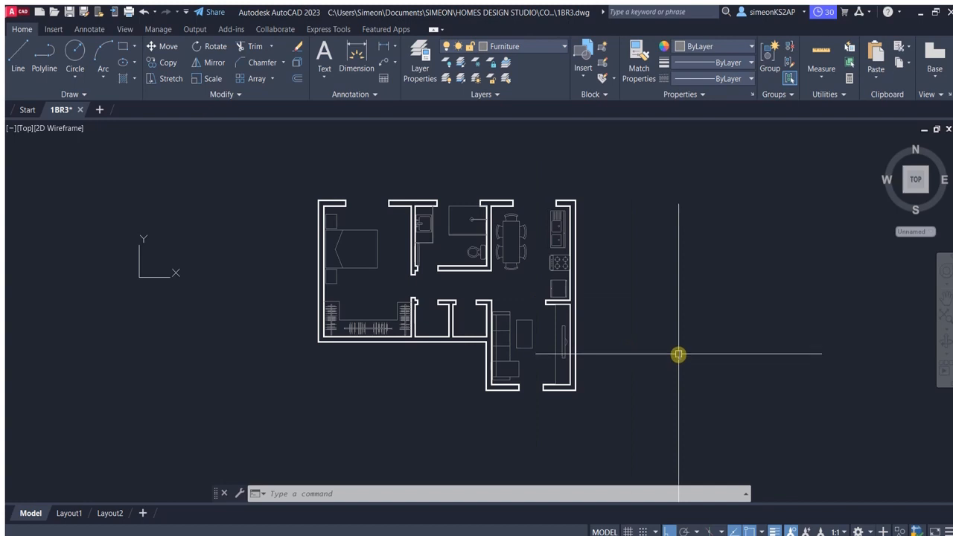
pyautogui.scroll(2, 508, 240)
pyautogui.scroll(-2, 538, 265)
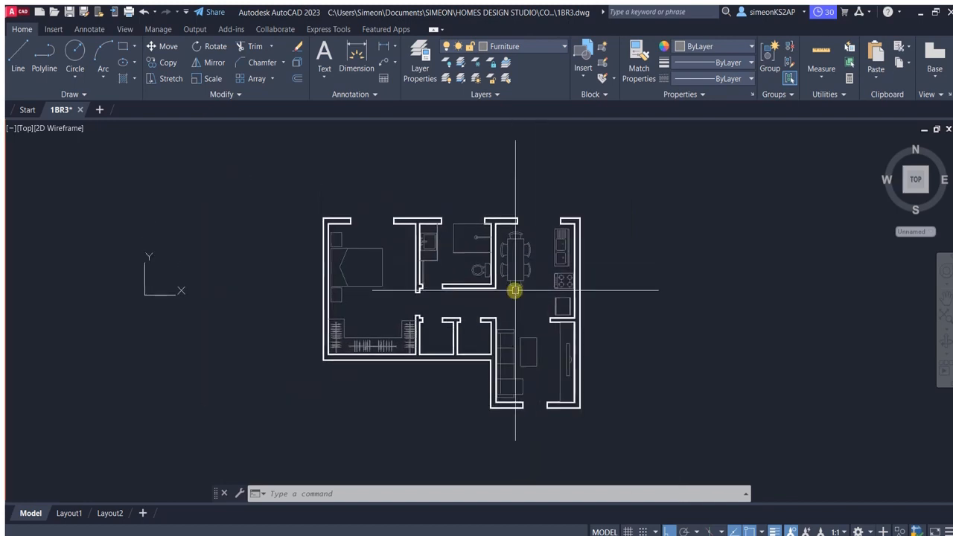
pyautogui.scroll(2, 527, 318)
pyautogui.scroll(-2, 527, 318)
pyautogui.moveTo(510, 319); pyautogui.dragTo(505, 297, button='middle')
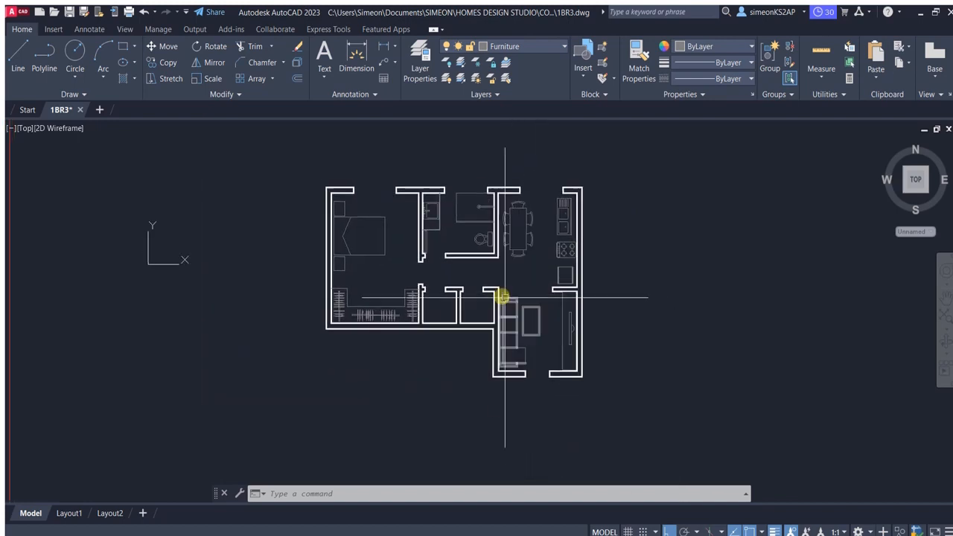
pyautogui.scroll(3, 625, 213)
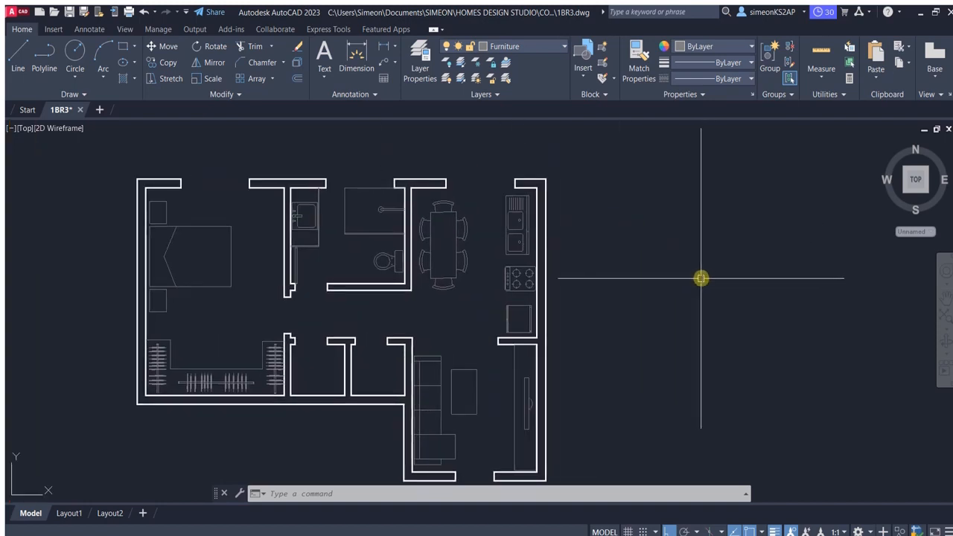
pyautogui.scroll(3, 528, 269)
pyautogui.scroll(-5, 549, 278)
pyautogui.click(44, 52)
pyautogui.scroll(2, 552, 325)
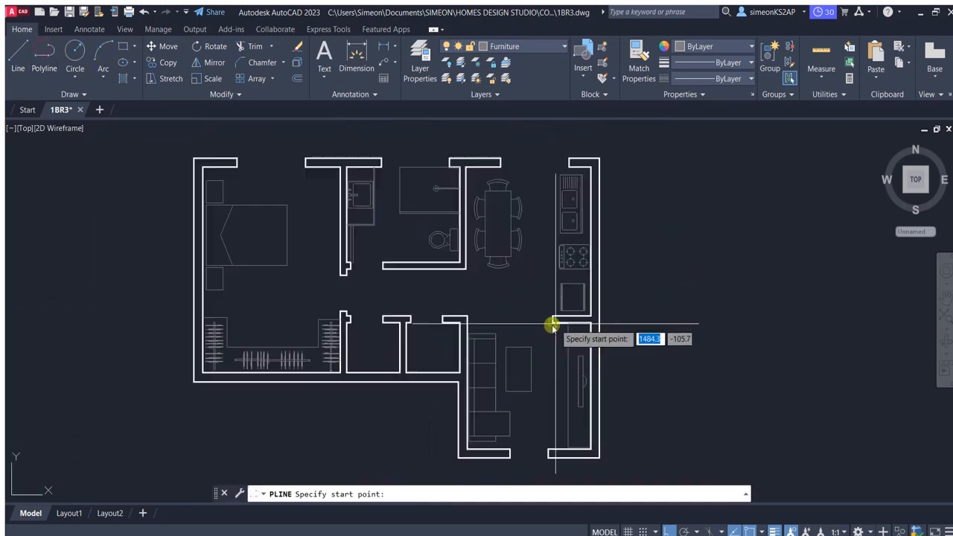
pyautogui.scroll(5, 552, 326)
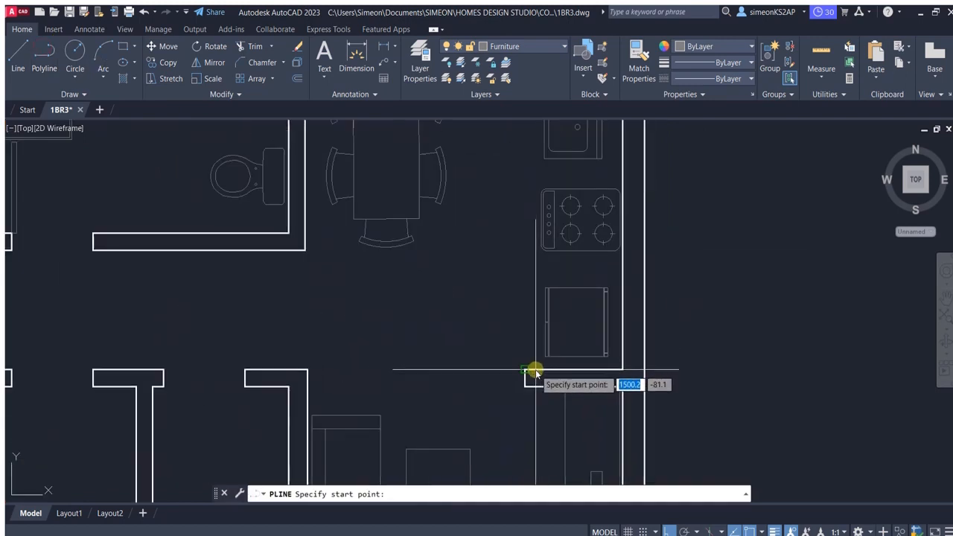
pyautogui.click(65, 51)
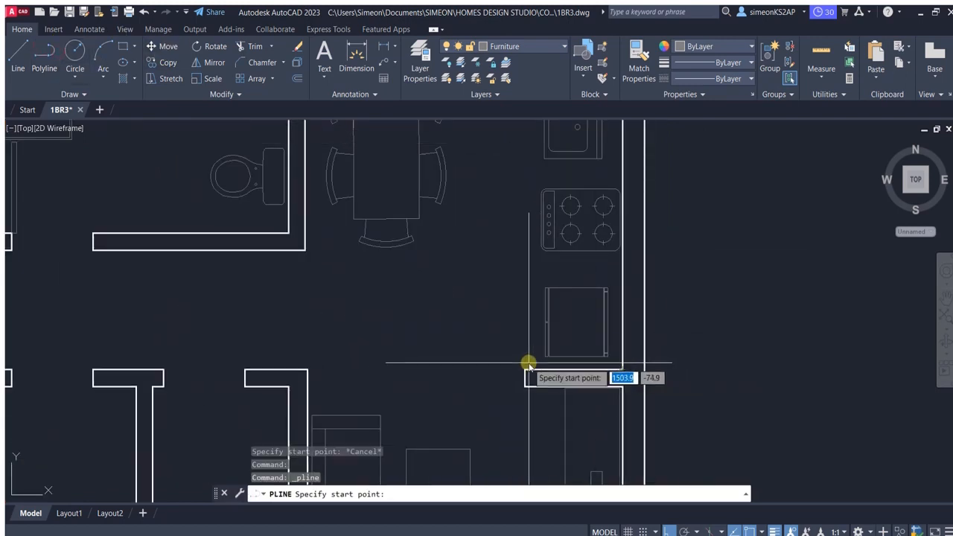
pyautogui.press('Return')
pyautogui.press('Escape')
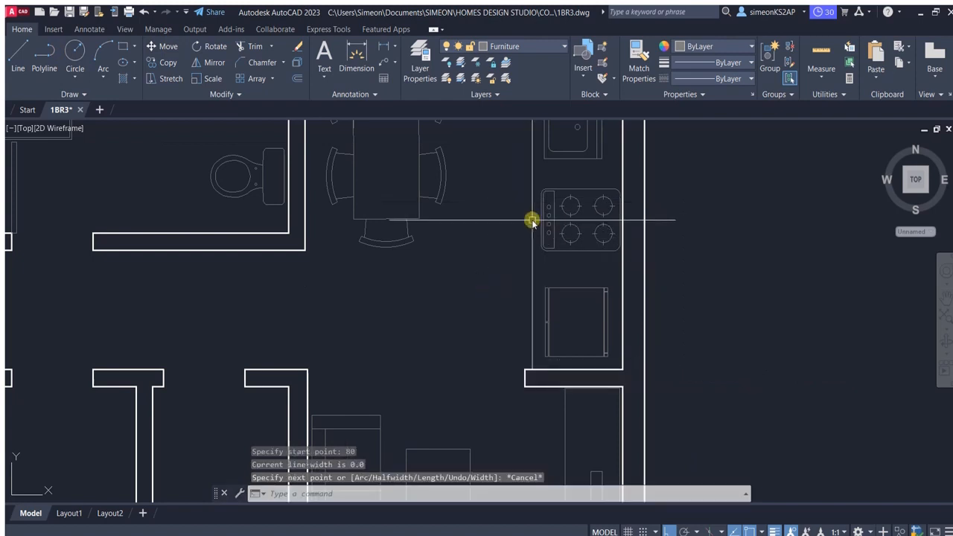
# Step: Draw the kitchen counter's front edge as a vertical polyline starting 80 from the inner wall corner below the fridge, up past the sink
pyautogui.scroll(-4, 501, 293)
pyautogui.scroll(2, 511, 289)
pyautogui.click(45, 57)
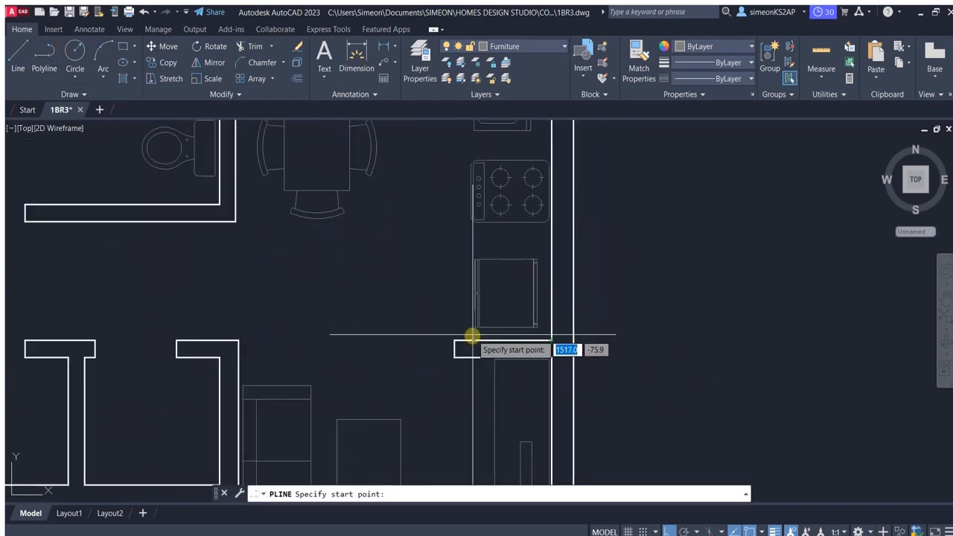
pyautogui.scroll(-4, 473, 341)
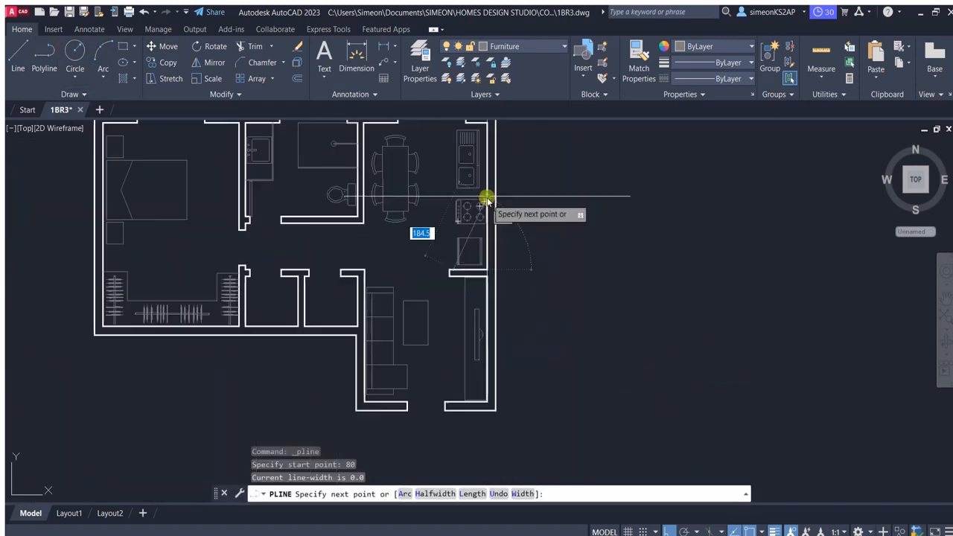
pyautogui.scroll(4, 466, 304)
pyautogui.click(458, 303)
pyautogui.press('Escape')
pyautogui.scroll(-2, 455, 308)
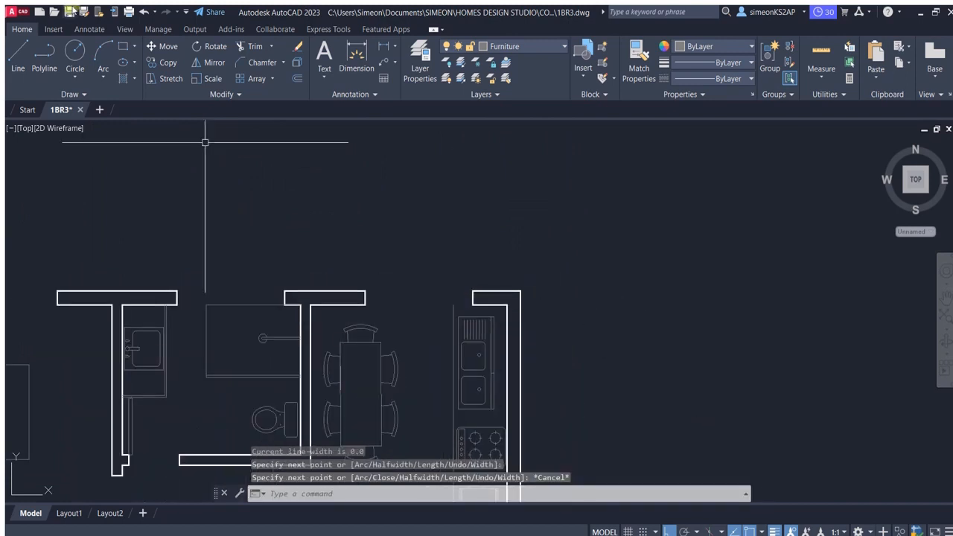
# Step: Close the upper end of the kitchen counter with a short horizontal polyline to the end of the top wall
pyautogui.scroll(3, 521, 297)
pyautogui.click(472, 298)
pyautogui.press('Escape')
pyautogui.scroll(-2, 451, 302)
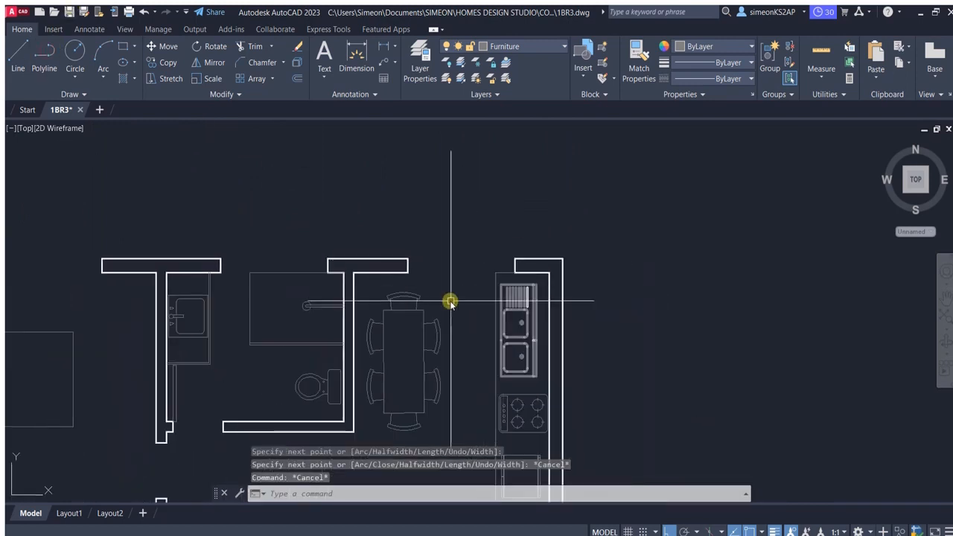
pyautogui.scroll(-3, 477, 320)
pyautogui.scroll(-3, 524, 275)
pyautogui.scroll(5, 295, 255)
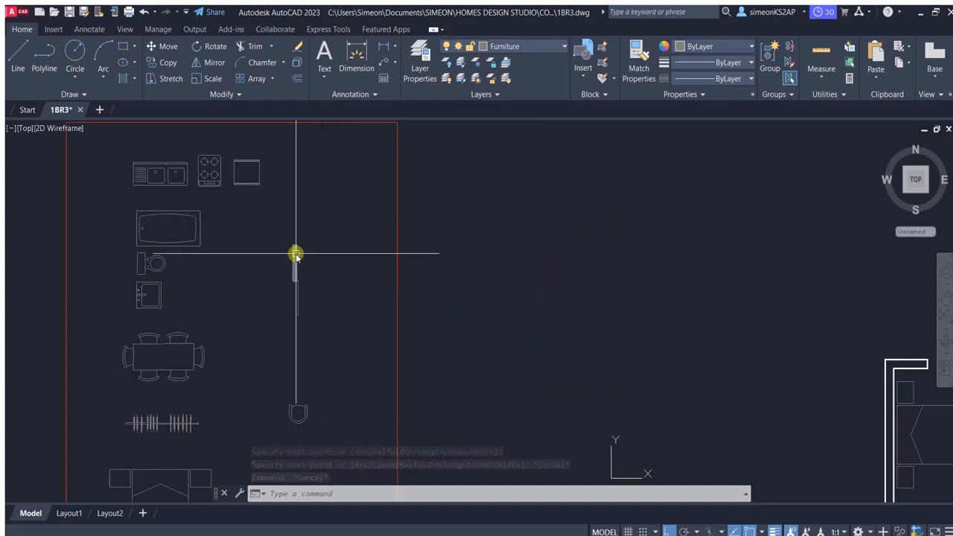
pyautogui.click(318, 305)
pyautogui.click(161, 46)
pyautogui.press('Escape')
# Step: Copy the sliding window symbol from the block library onto the left wall end of the bedroom's upper wall opening
pyautogui.scroll(3, 315, 246)
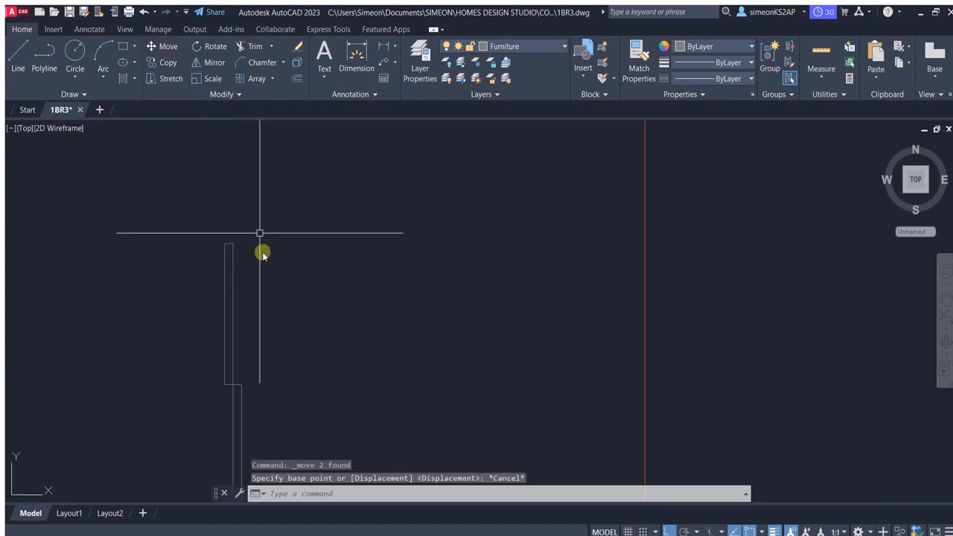
pyautogui.click(347, 317)
pyautogui.click(260, 283)
pyautogui.click(168, 63)
pyautogui.scroll(2, 327, 253)
pyautogui.click(256, 196)
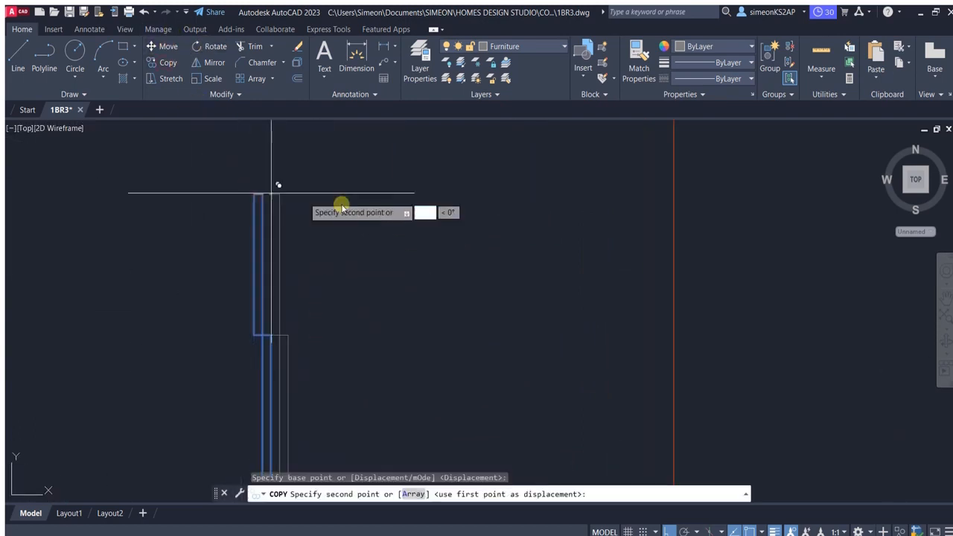
pyautogui.scroll(-10, 485, 227)
pyautogui.scroll(8, 642, 249)
pyautogui.click(377, 266)
pyautogui.press('Escape')
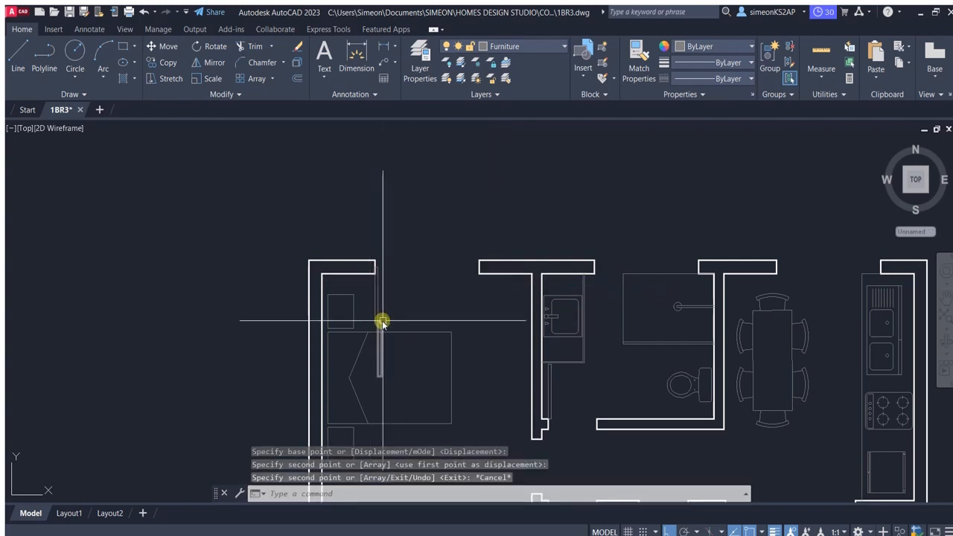
# Step: Rotate the copied window about its upper end at the wall so that it lies horizontally across the bedroom opening
pyautogui.scroll(4, 384, 318)
pyautogui.click(389, 336)
pyautogui.click(339, 310)
pyautogui.click(214, 47)
pyautogui.scroll(4, 344, 175)
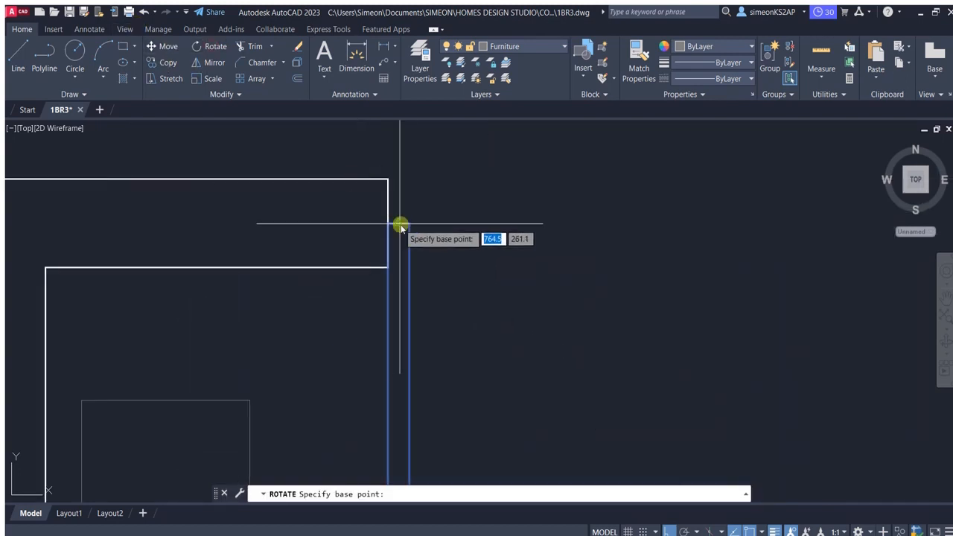
pyautogui.scroll(-6, 462, 310)
pyautogui.click(401, 189)
pyautogui.click(515, 309)
pyautogui.click(528, 255)
pyautogui.press('Escape')
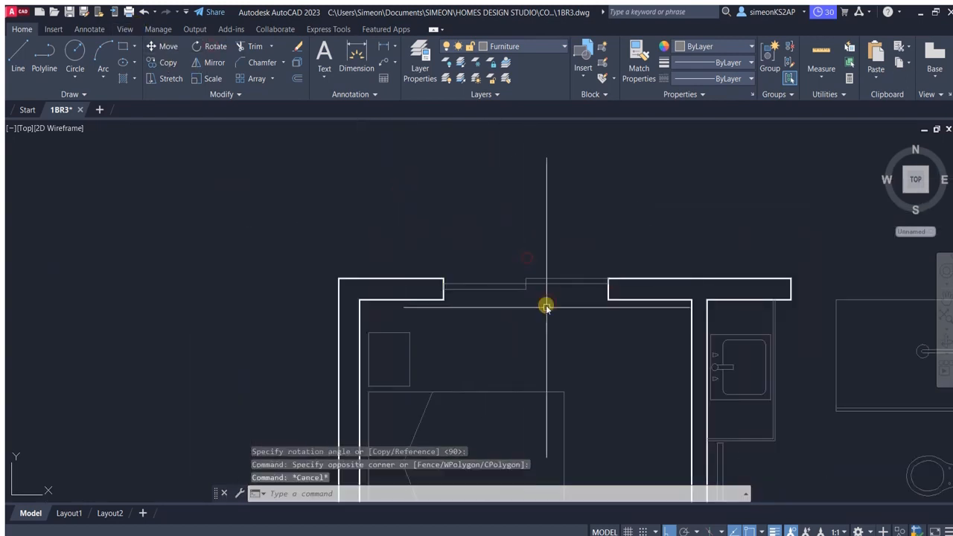
pyautogui.click(543, 313)
pyautogui.click(505, 256)
pyautogui.click(164, 46)
pyautogui.scroll(4, 477, 317)
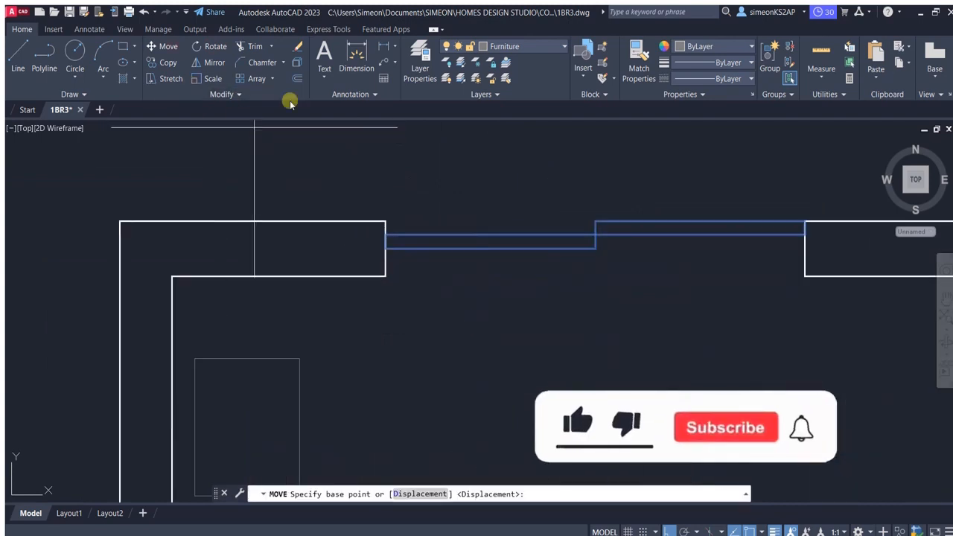
pyautogui.press('Escape')
# Step: Move the bedroom window vertically so that its centre line meets the midpoint of the wall end
pyautogui.click(680, 298)
pyautogui.click(548, 191)
pyautogui.click(169, 47)
pyautogui.scroll(1, 386, 240)
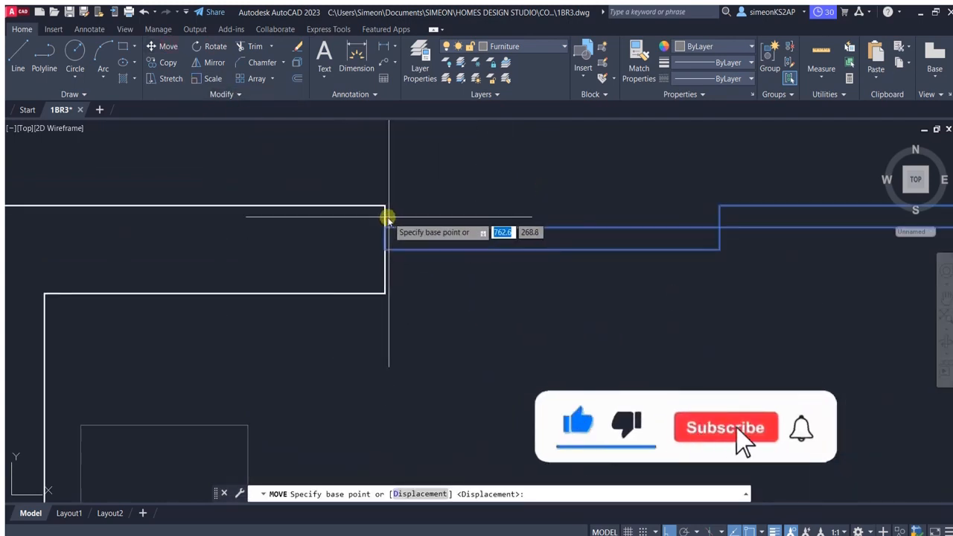
pyautogui.scroll(-2, 455, 291)
pyautogui.scroll(2, 481, 288)
pyautogui.scroll(1, 386, 297)
pyautogui.click(318, 197)
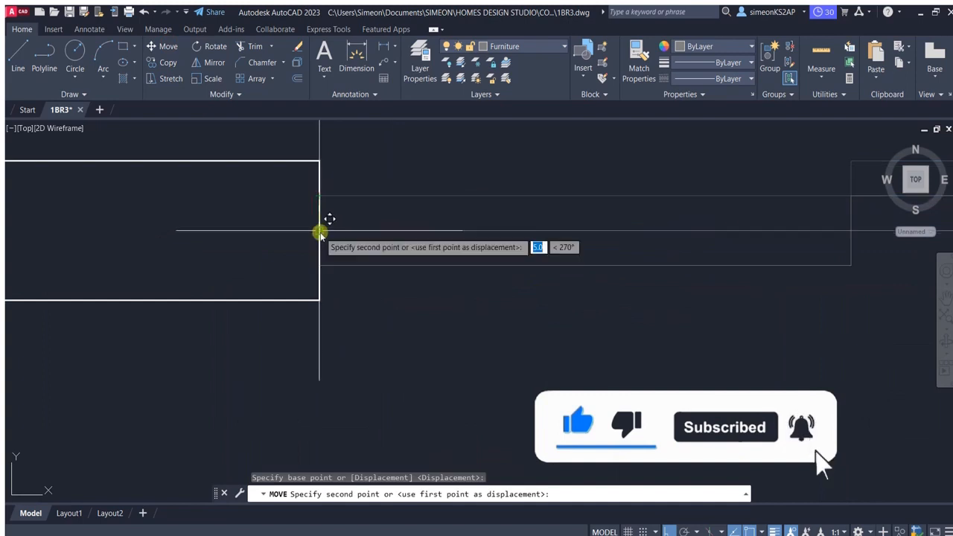
pyautogui.scroll(-6, 440, 295)
pyautogui.scroll(6, 421, 233)
# Step: Copy the bedroom window into the bathroom and dining area openings, snapping it to the midpoints of the wall ends
pyautogui.click(446, 237)
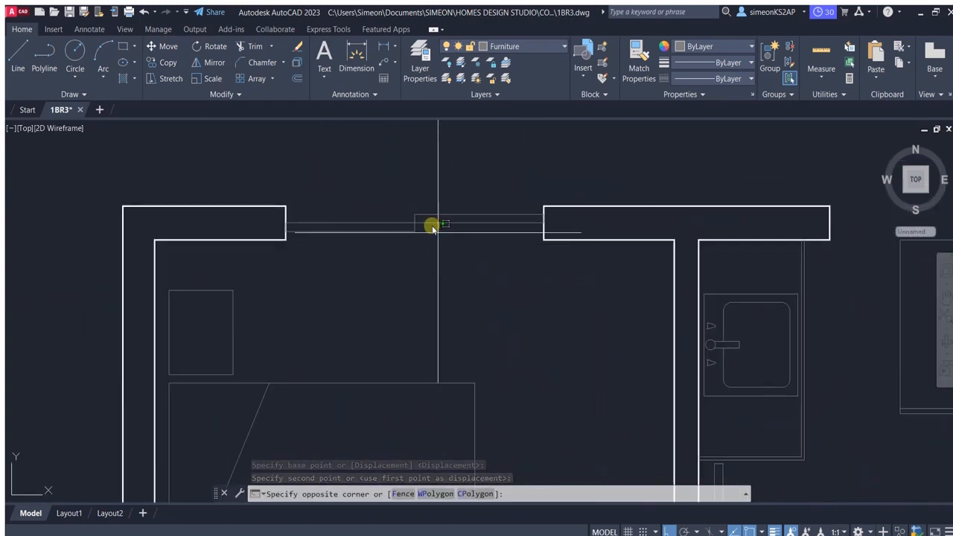
pyautogui.click(393, 195)
pyautogui.click(168, 62)
pyautogui.scroll(2, 290, 221)
pyautogui.click(282, 225)
pyautogui.scroll(-4, 429, 224)
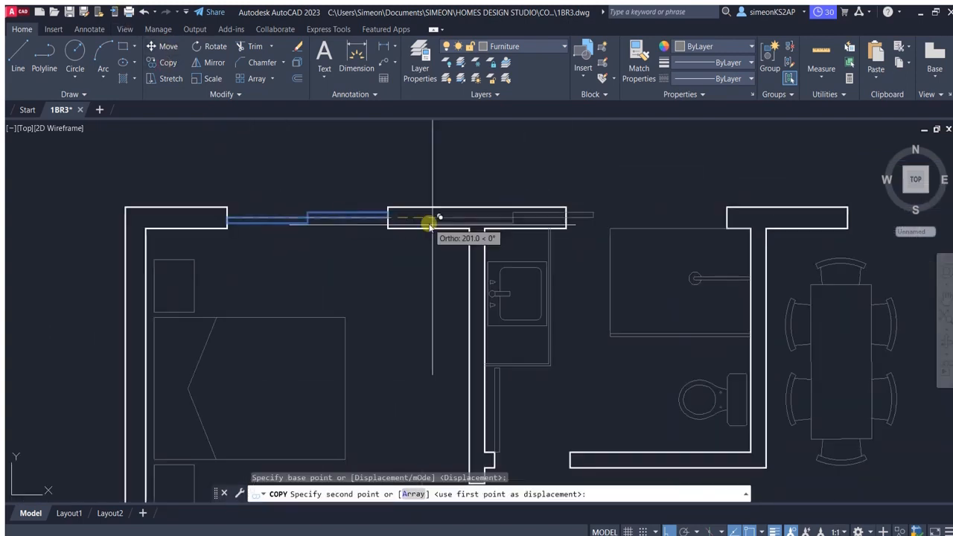
pyautogui.click(567, 217)
pyautogui.scroll(-2, 570, 217)
pyautogui.moveTo(737, 218); pyautogui.dragTo(496, 228, button='middle')
pyautogui.scroll(4, 504, 226)
pyautogui.click(482, 232)
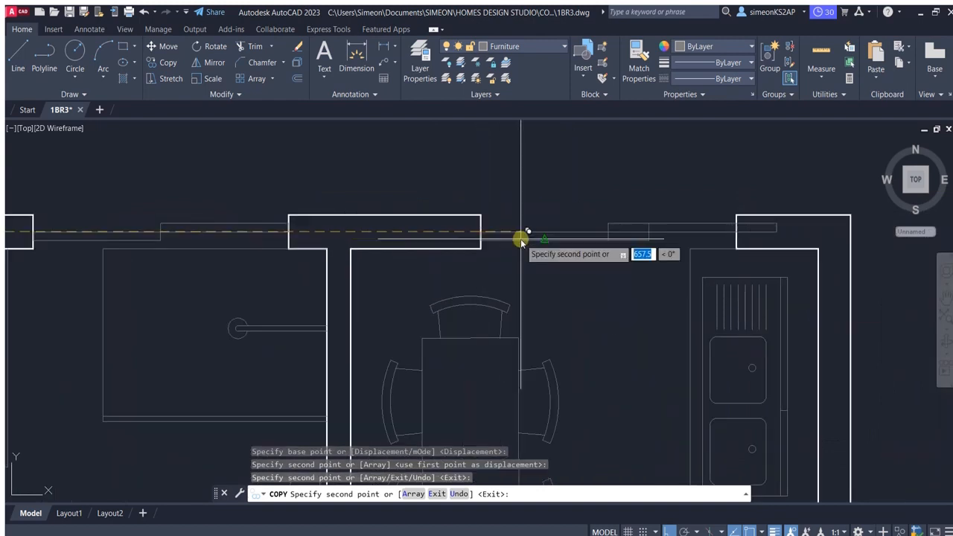
pyautogui.scroll(-4, 559, 175)
pyautogui.press('Escape')
# Step: Copy the bathroom door leaf to the right side of the living room entrance opening
pyautogui.scroll(-6, 576, 262)
pyautogui.scroll(4, 577, 263)
pyautogui.moveTo(547, 256)
pyautogui.mouseDown(button='middle')
pyautogui.moveTo(509, 295)
pyautogui.moveTo(519, 262)
pyautogui.moveTo(466, 342)
pyautogui.mouseUp(button='middle')
pyautogui.scroll(5, 365, 248)
pyautogui.click(163, 62)
pyautogui.scroll(3, 363, 267)
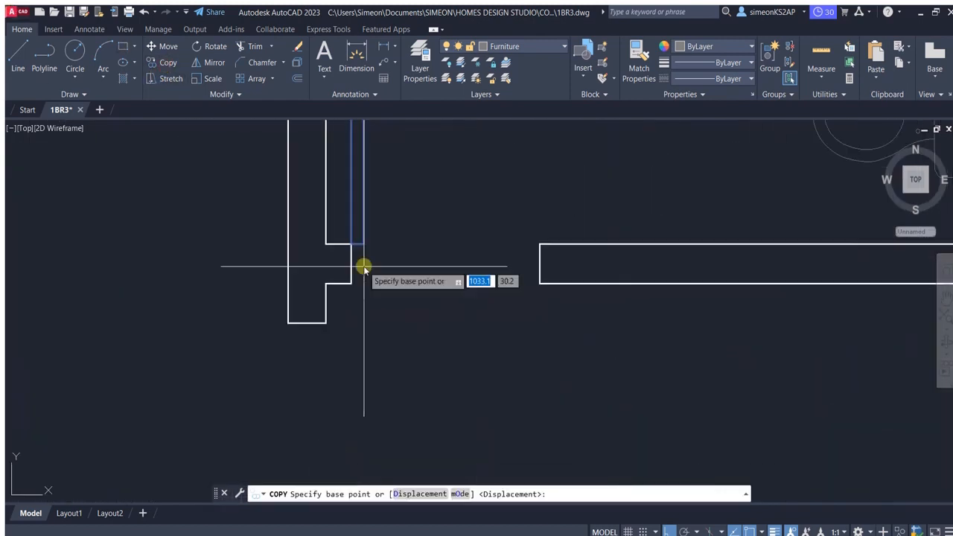
pyautogui.scroll(-8, 521, 261)
pyautogui.scroll(6, 676, 407)
pyautogui.click(667, 425)
pyautogui.scroll(-6, 667, 424)
pyautogui.moveTo(657, 423); pyautogui.dragTo(568, 385, button='middle')
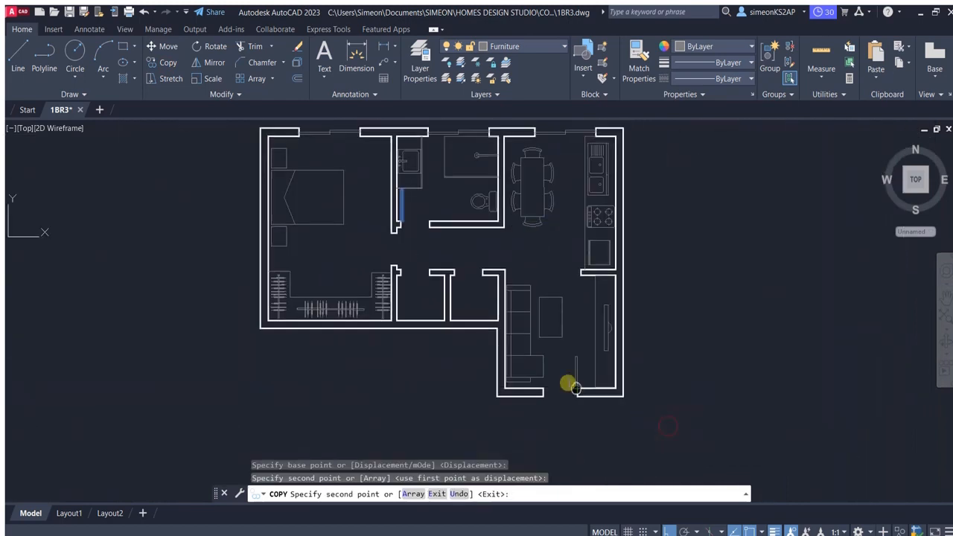
pyautogui.press('Escape')
# Step: Copy the entrance door leaf into the doorways of the two small rooms beside the bedroom wardrobe
pyautogui.moveTo(507, 396); pyautogui.dragTo(549, 377, button='middle')
pyautogui.scroll(2, 525, 255)
pyautogui.click(687, 393)
pyautogui.click(665, 389)
pyautogui.scroll(-2, 483, 221)
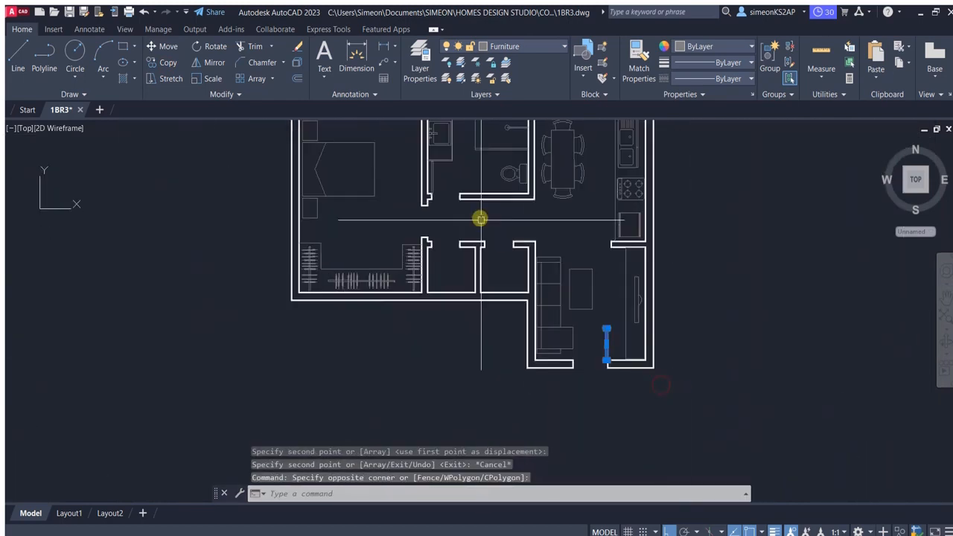
pyautogui.moveTo(481, 220); pyautogui.dragTo(468, 274, button='middle')
pyautogui.click(165, 63)
pyautogui.scroll(3, 570, 407)
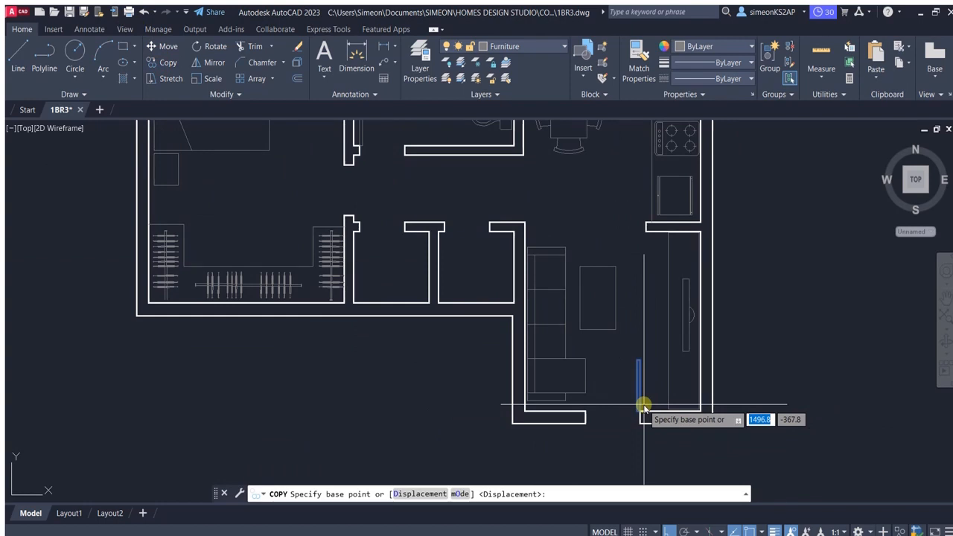
pyautogui.scroll(4, 642, 407)
pyautogui.click(627, 288)
pyautogui.scroll(-4, 468, 257)
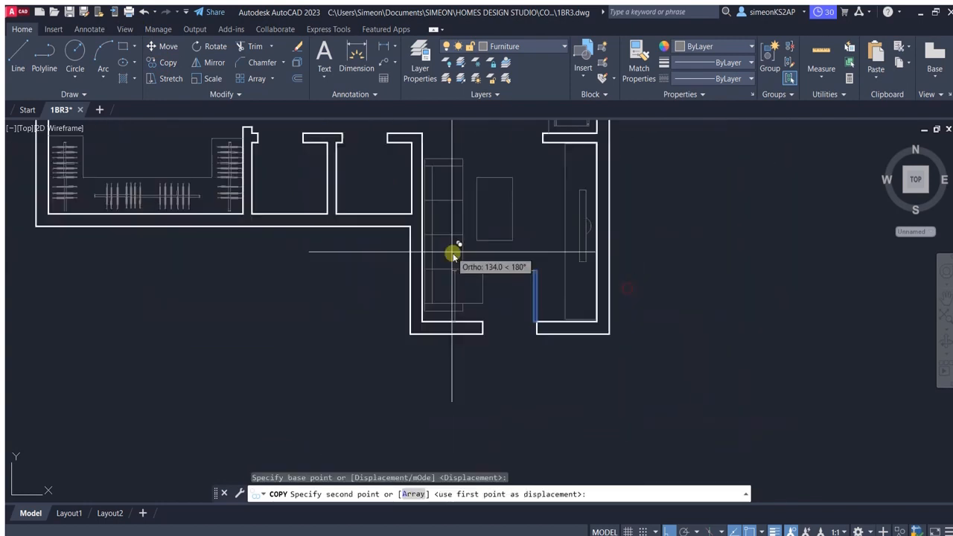
pyautogui.moveTo(329, 138); pyautogui.dragTo(523, 223, button='middle')
pyautogui.scroll(2, 521, 224)
pyautogui.click(414, 221)
pyautogui.scroll(-3, 428, 235)
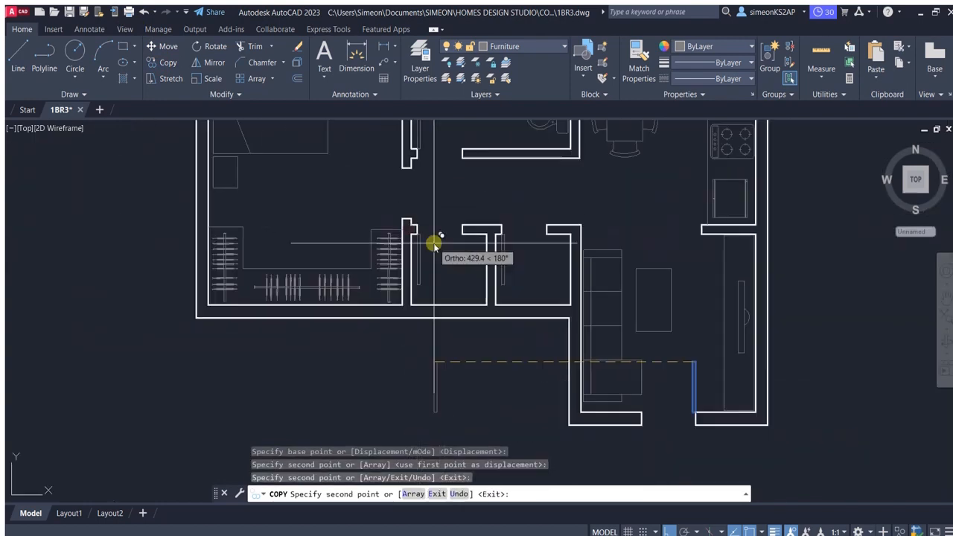
pyautogui.press('Escape')
# Step: Copy the left small room's door leaf to the wall corner at the lower side of the bedroom doorway
pyautogui.scroll(4, 421, 246)
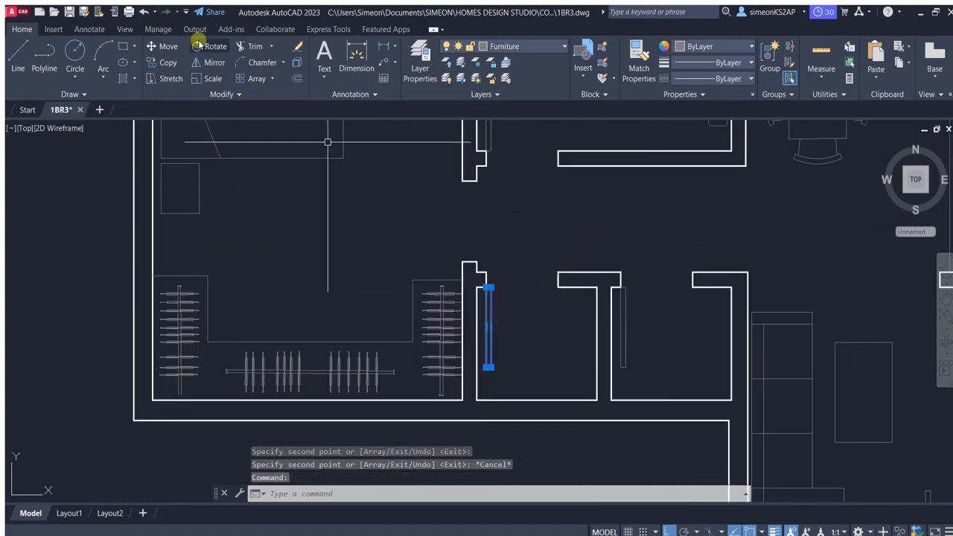
pyautogui.scroll(4, 488, 300)
pyautogui.click(167, 64)
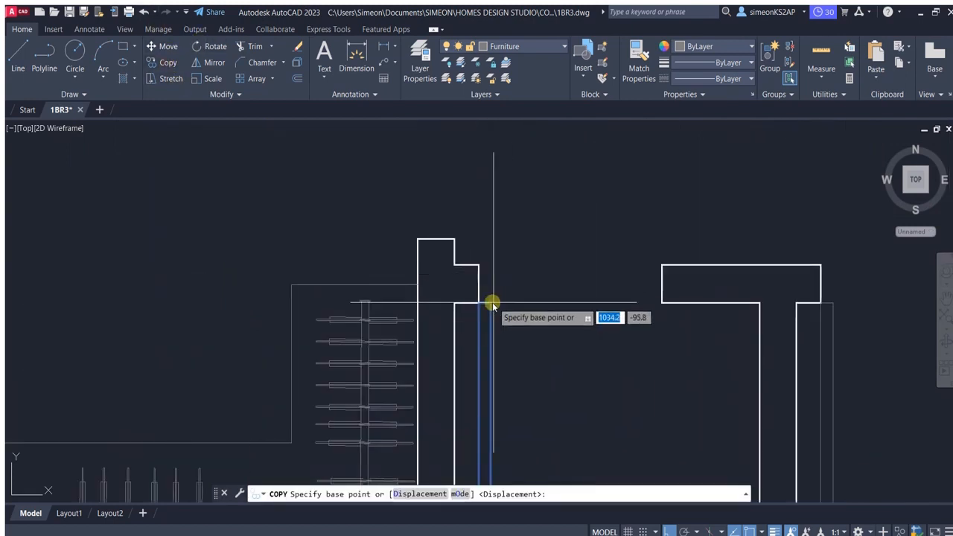
pyautogui.click(417, 238)
pyautogui.press('Escape')
# Step: Rotate the bedroom door leaf about the wall corner so that it lies horizontally, opening into the bedroom
pyautogui.click(406, 250)
pyautogui.scroll(-5, 428, 246)
pyautogui.moveTo(430, 245); pyautogui.dragTo(476, 297, button='middle')
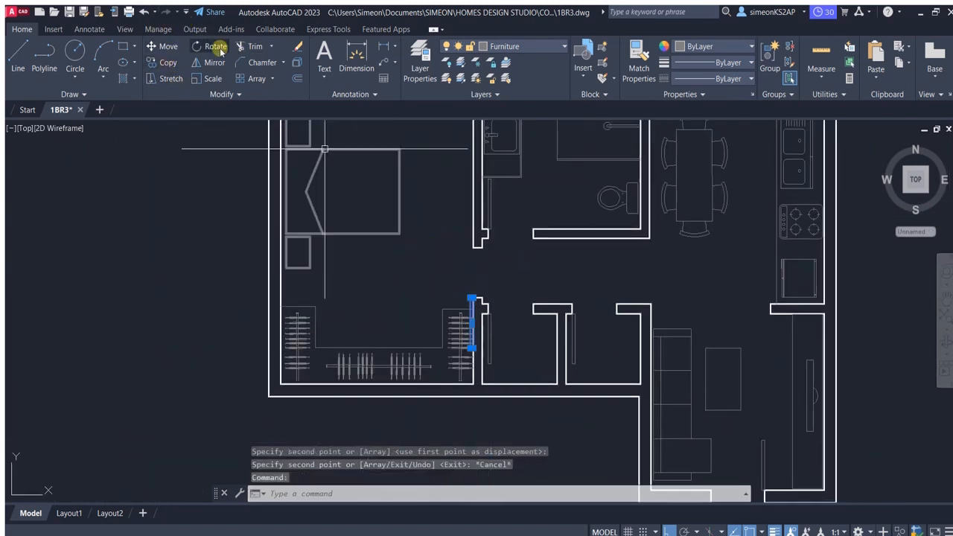
pyautogui.click(217, 47)
pyautogui.scroll(3, 464, 288)
pyautogui.scroll(-3, 462, 365)
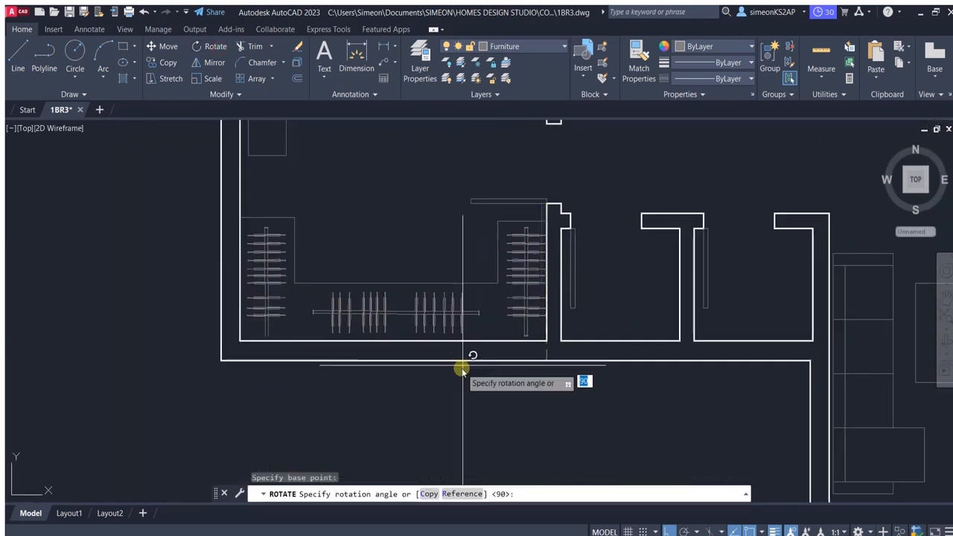
pyautogui.press('Escape')
# Step: Examine the door and window placement across the plan and the two small rooms beside the bedroom
pyautogui.scroll(-4, 405, 249)
pyautogui.moveTo(390, 318); pyautogui.dragTo(474, 287, button='middle')
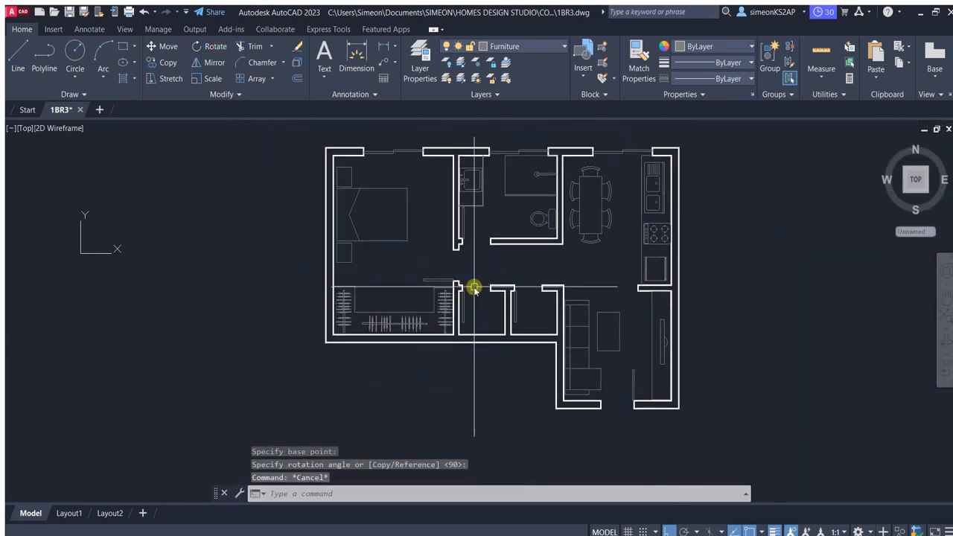
pyautogui.scroll(2, 488, 299)
pyautogui.scroll(-2, 498, 306)
pyautogui.moveTo(515, 316); pyautogui.dragTo(445, 306, button='middle')
pyautogui.scroll(2, 448, 305)
pyautogui.scroll(2, 458, 324)
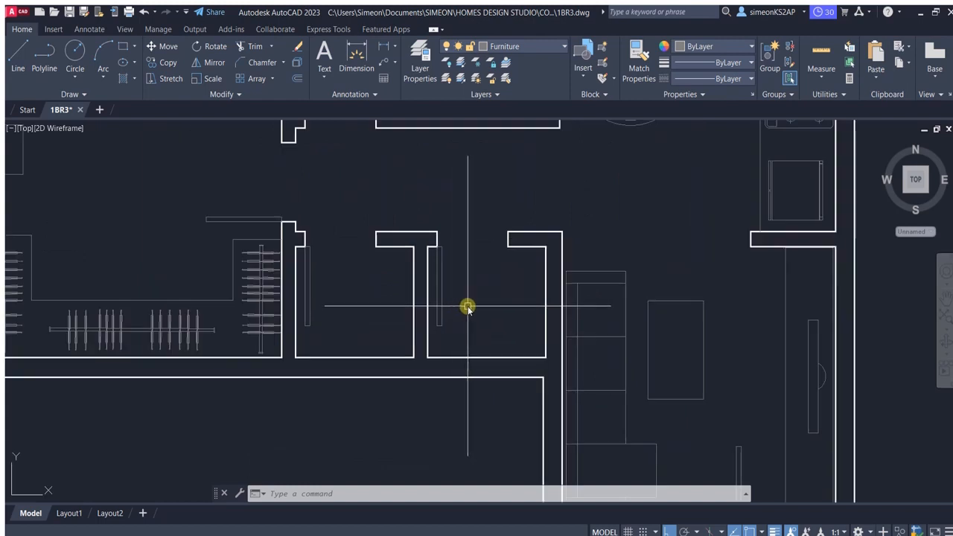
pyautogui.scroll(-3, 466, 304)
pyautogui.scroll(3, 491, 283)
pyautogui.moveTo(466, 268); pyautogui.dragTo(475, 283, button='middle')
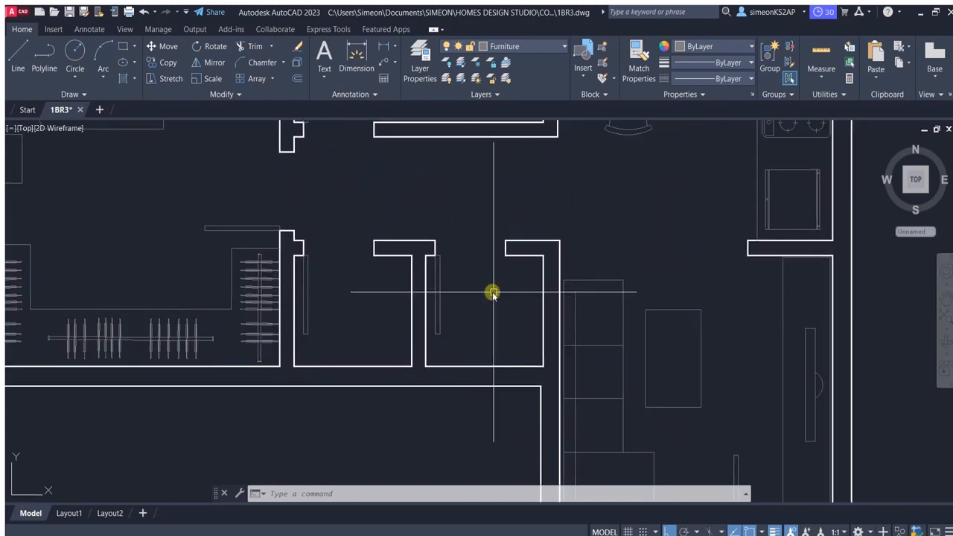
# Step: Draw a stepped polyline in the right small room, about 80 down from the doorway's right corner, left, and down past the bottom wall
pyautogui.click(44, 56)
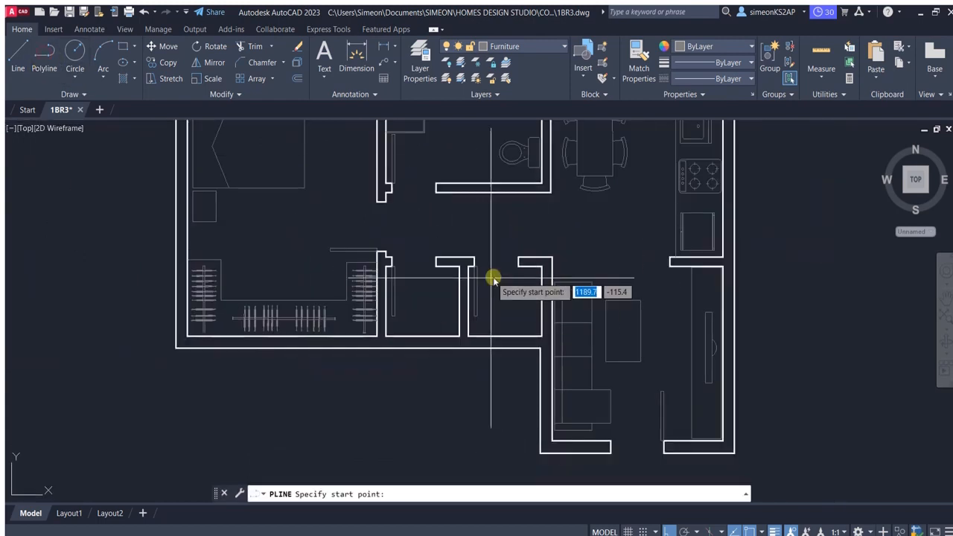
pyautogui.scroll(3, 531, 261)
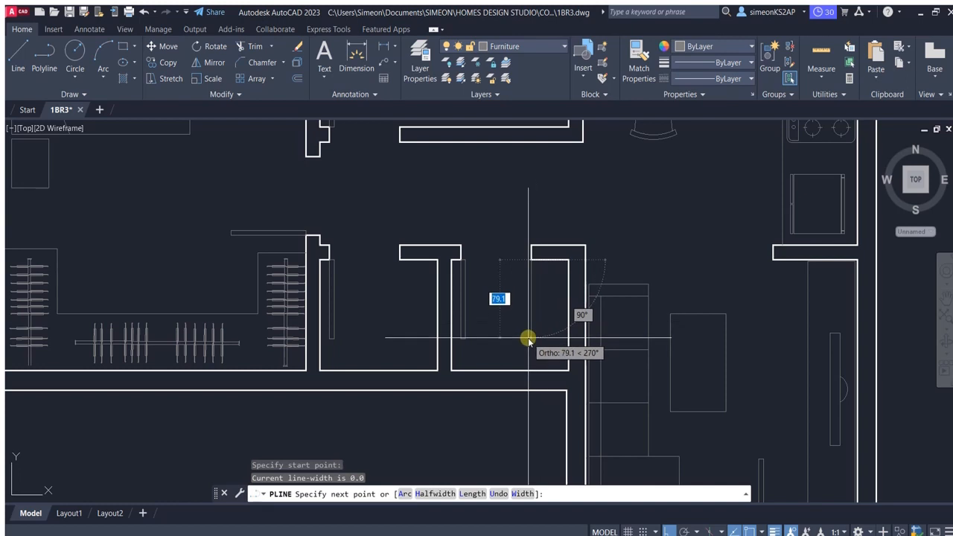
pyautogui.press('Escape')
pyautogui.scroll(2, 472, 373)
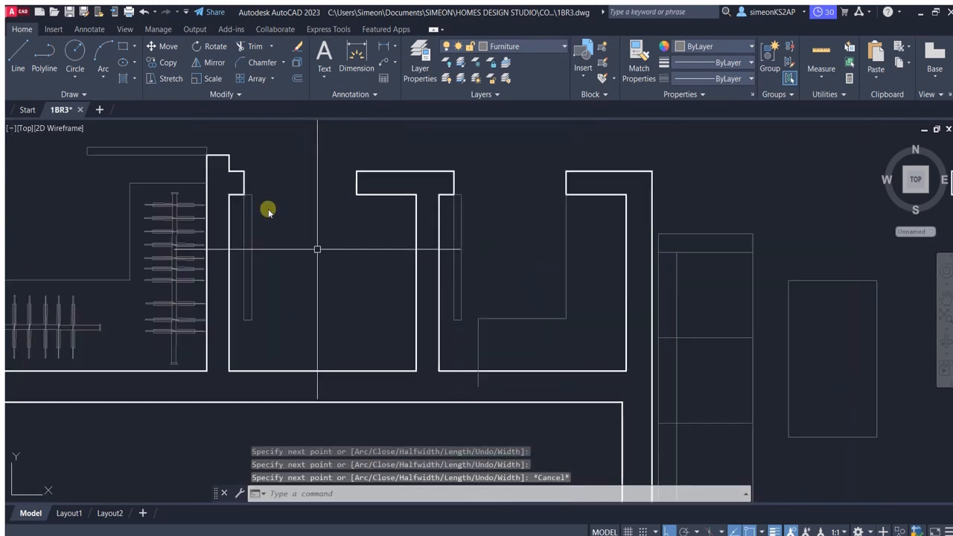
# Step: Trim the end of the stepped polyline that extends beyond the right small room's bottom wall
pyautogui.click(256, 47)
pyautogui.scroll(-3, 494, 344)
pyautogui.scroll(3, 517, 308)
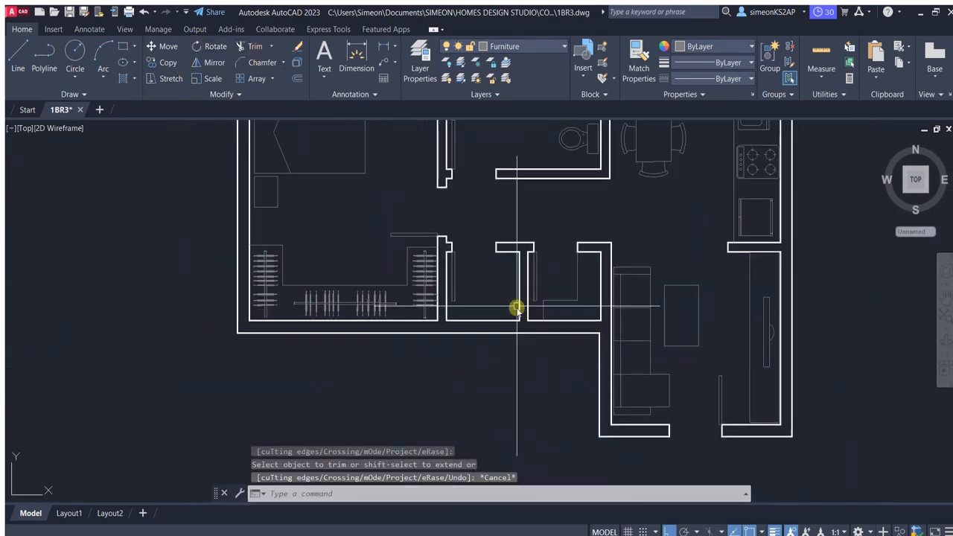
pyautogui.press('Escape')
# Step: Copy the kitchen fridge symbol into the left small room beside the bedroom wardrobe
pyautogui.click(753, 265)
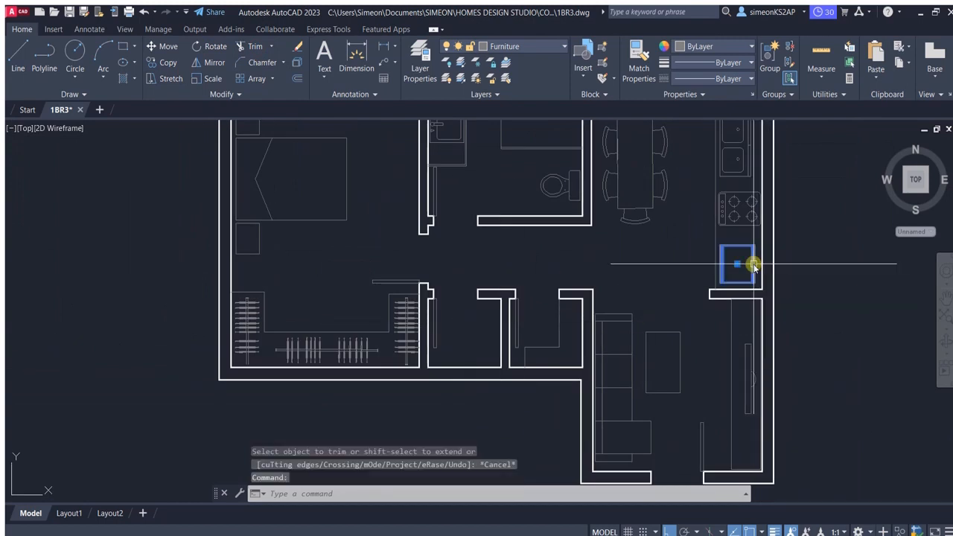
pyautogui.click(169, 62)
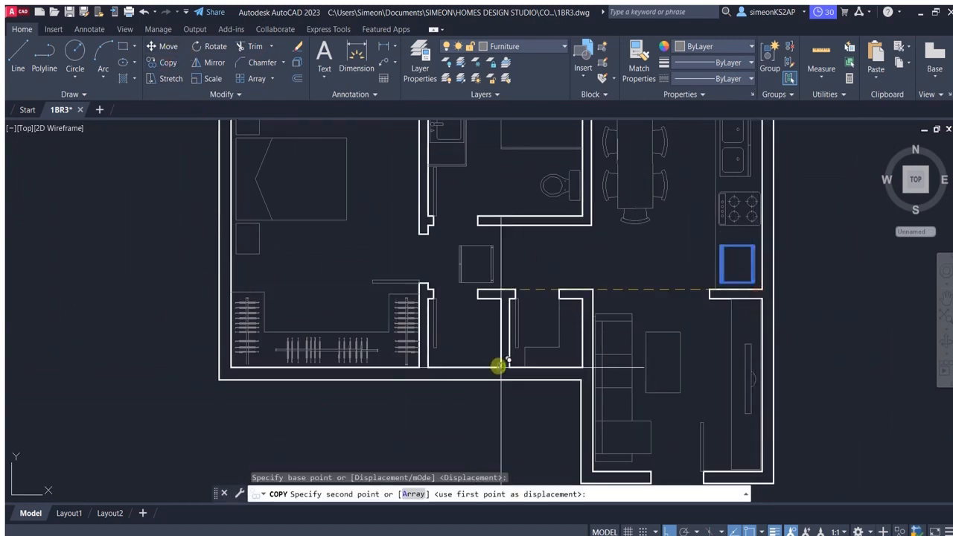
pyautogui.press('Escape')
# Step: Shift the copied appliance in the left small room rightwards, close to the partition wall
pyautogui.moveTo(491, 342); pyautogui.dragTo(457, 299, button='middle')
pyautogui.scroll(2, 450, 282)
pyautogui.click(463, 300)
pyautogui.scroll(2, 455, 352)
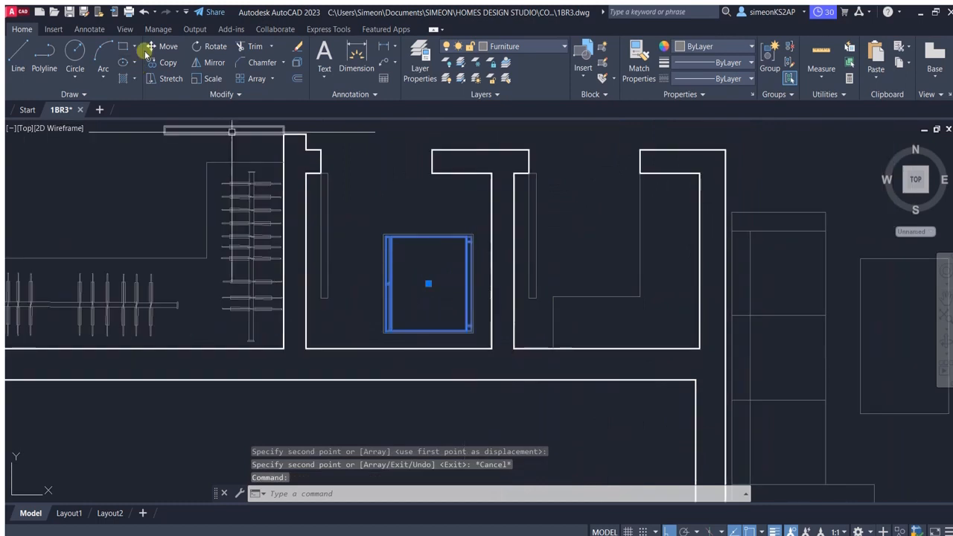
pyautogui.click(153, 48)
pyautogui.click(546, 436)
pyautogui.click(562, 447)
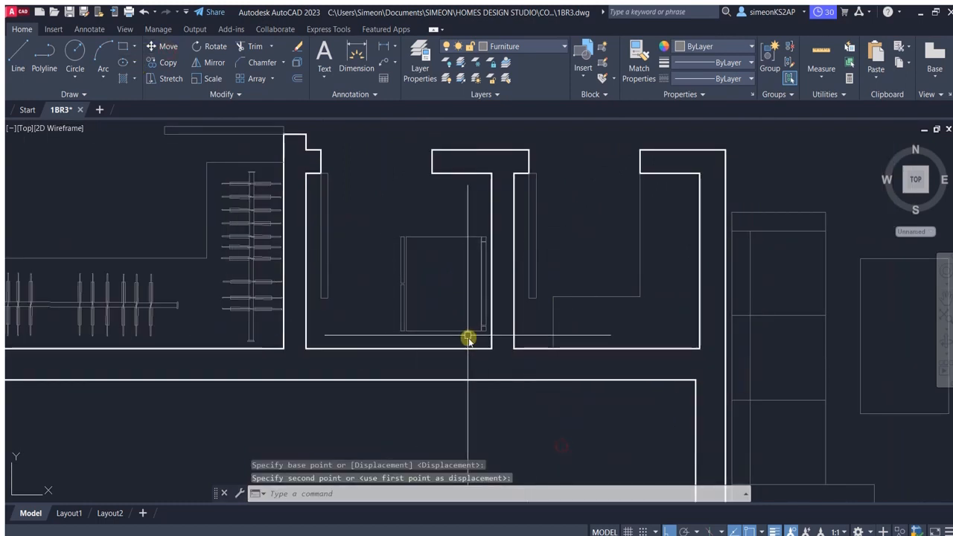
# Step: Shift the copied appliance downwards, close to the left small room's bottom wall
pyautogui.click(468, 333)
pyautogui.moveTo(532, 399); pyautogui.dragTo(543, 353, button='middle')
pyautogui.click(177, 47)
pyautogui.click(557, 363)
pyautogui.scroll(-5, 536, 368)
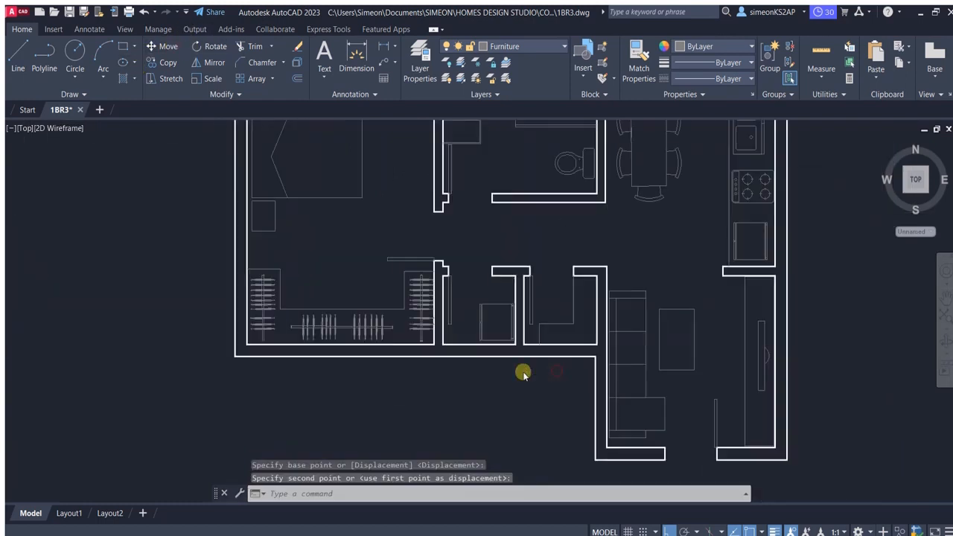
pyautogui.press('Escape')
pyautogui.scroll(1, 499, 301)
pyautogui.moveTo(500, 301); pyautogui.dragTo(549, 291, button='middle')
pyautogui.scroll(-3, 595, 304)
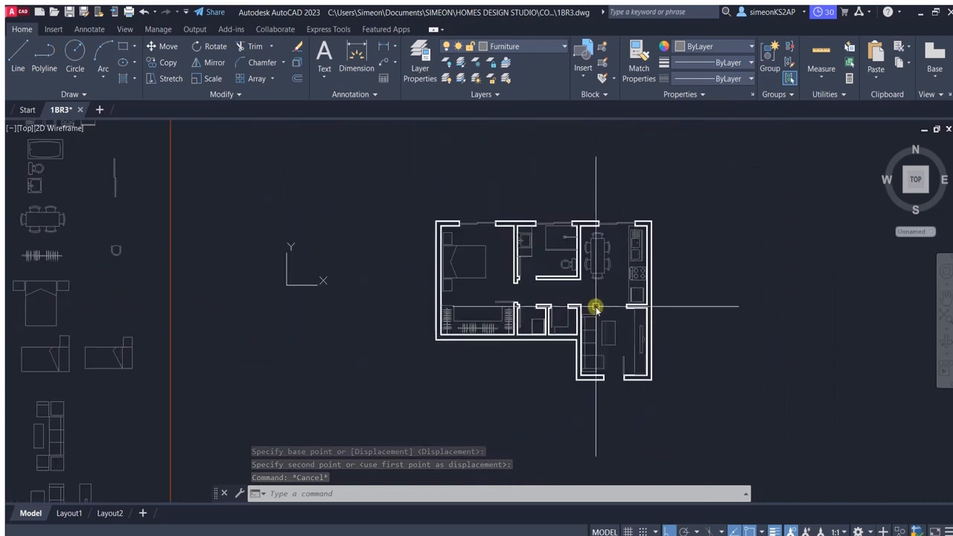